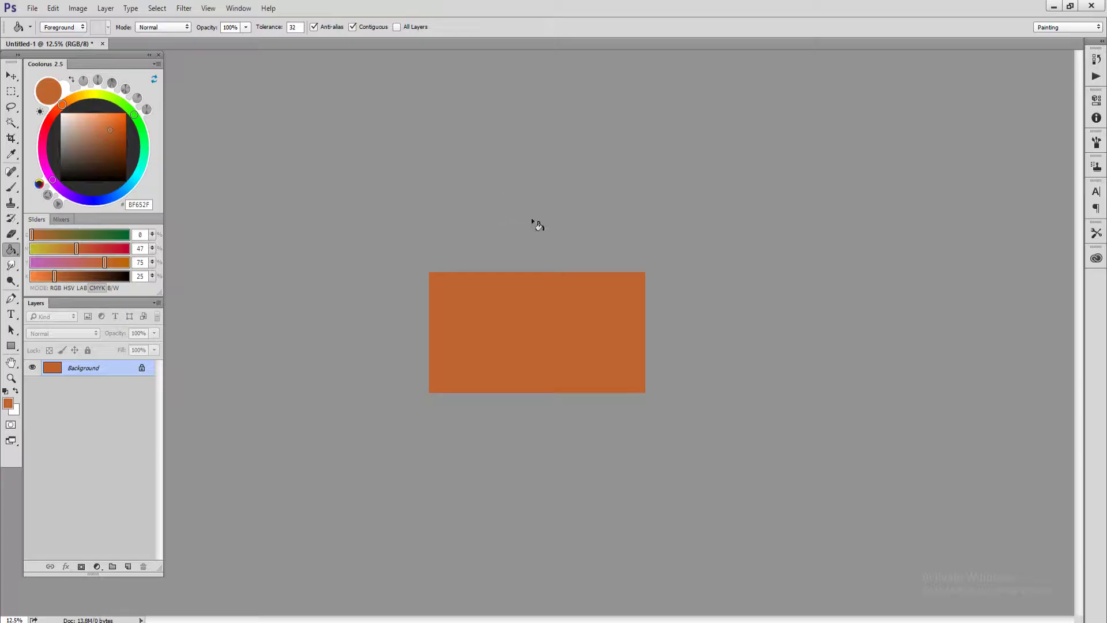
left_click(105, 136)
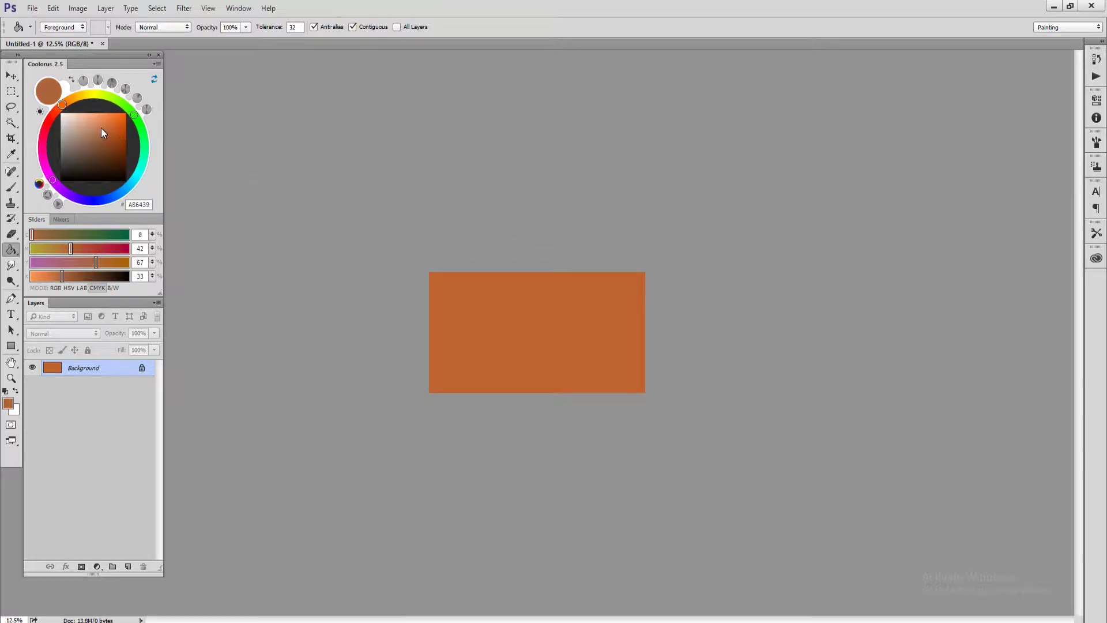
left_click(101, 127)
left_click(490, 363)
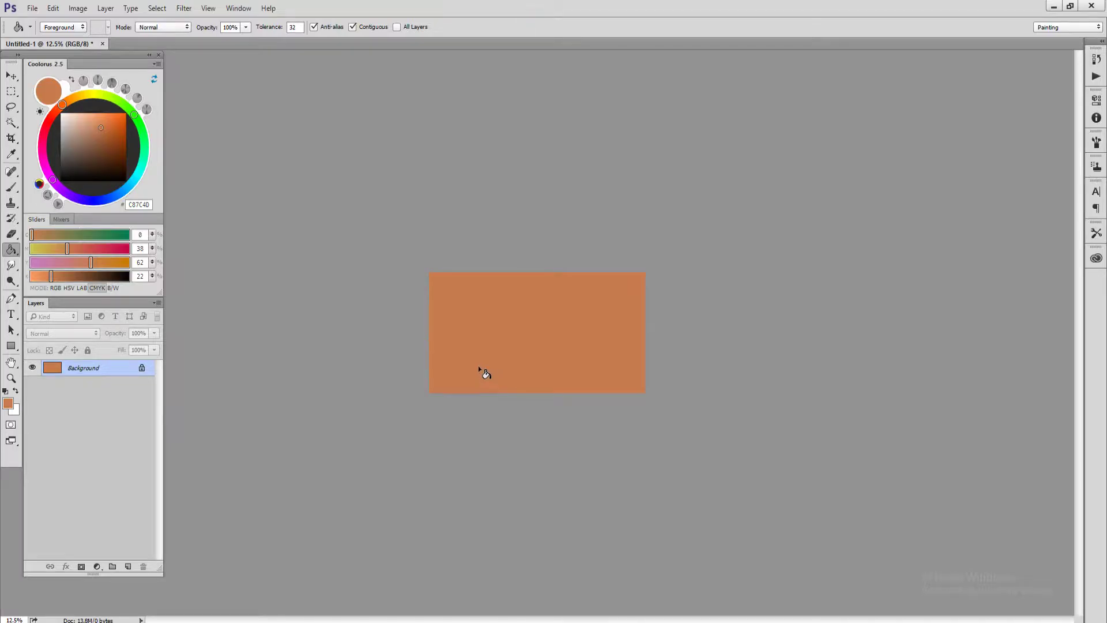
key("ctrl+z")
- Sketch thin black diagonal lines across the upper-left corner and the lower-right part of the orange canvas with the Brush tool
key("b")
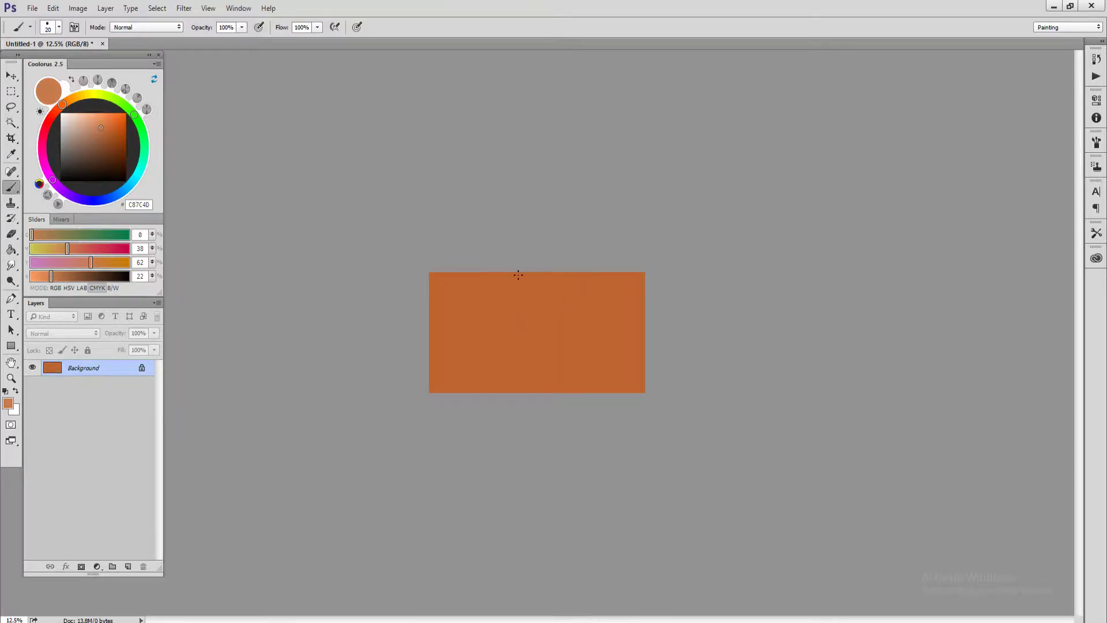
key("d")
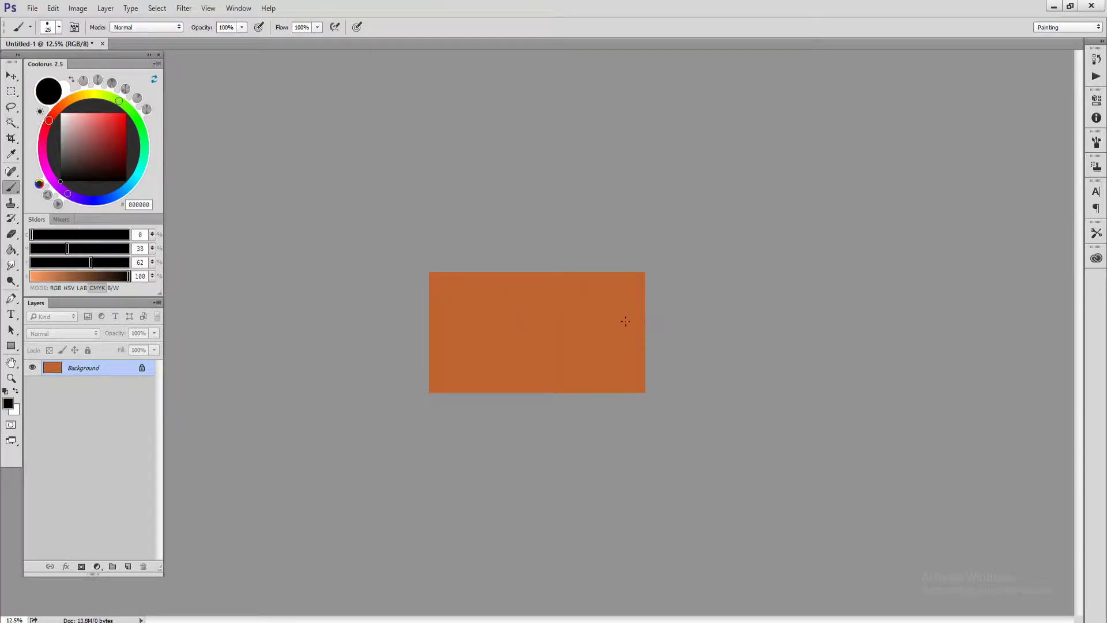
left_click_drag(562, 368, 645, 312)
key("ctrl+z")
left_click_drag(431, 320, 495, 247)
left_click_drag(446, 411, 885, 235)
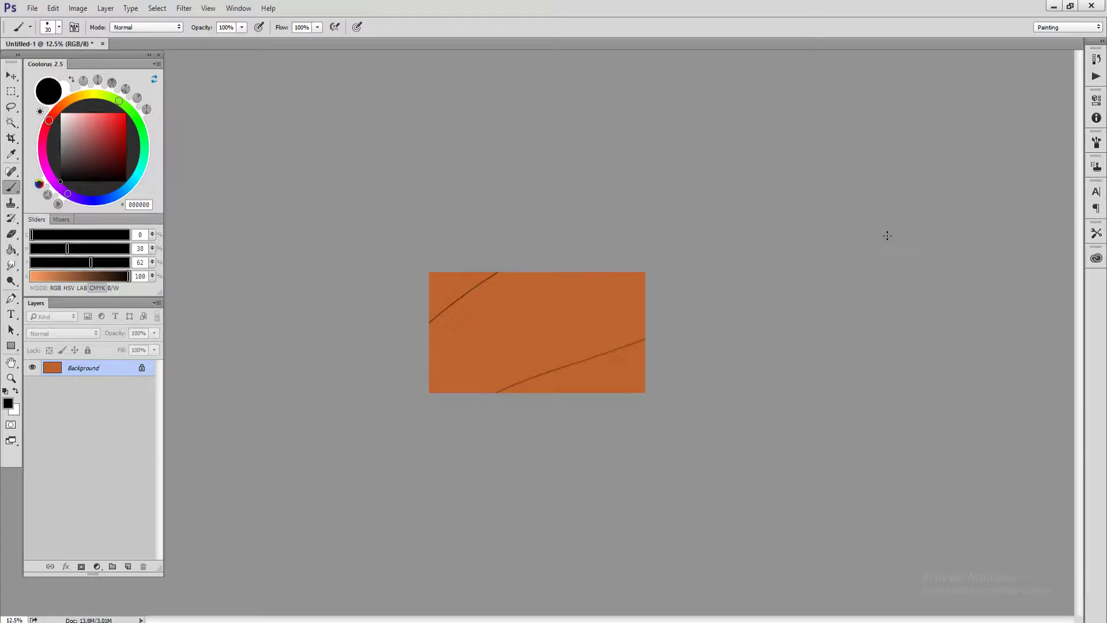
- Sketch the outlines of tall tower-like forms at the right and centre, standing on the lower diagonal line
mouse_move(603, 350)
left_mouse_down()
mouse_move(600, 306)
mouse_move(610, 297)
mouse_move(627, 344)
left_mouse_up()
mouse_move(611, 303)
left_mouse_down()
mouse_move(610, 274)
mouse_move(619, 292)
mouse_move(629, 285)
mouse_move(635, 275)
mouse_move(618, 287)
mouse_move(616, 277)
mouse_move(639, 253)
mouse_move(651, 289)
left_mouse_up()
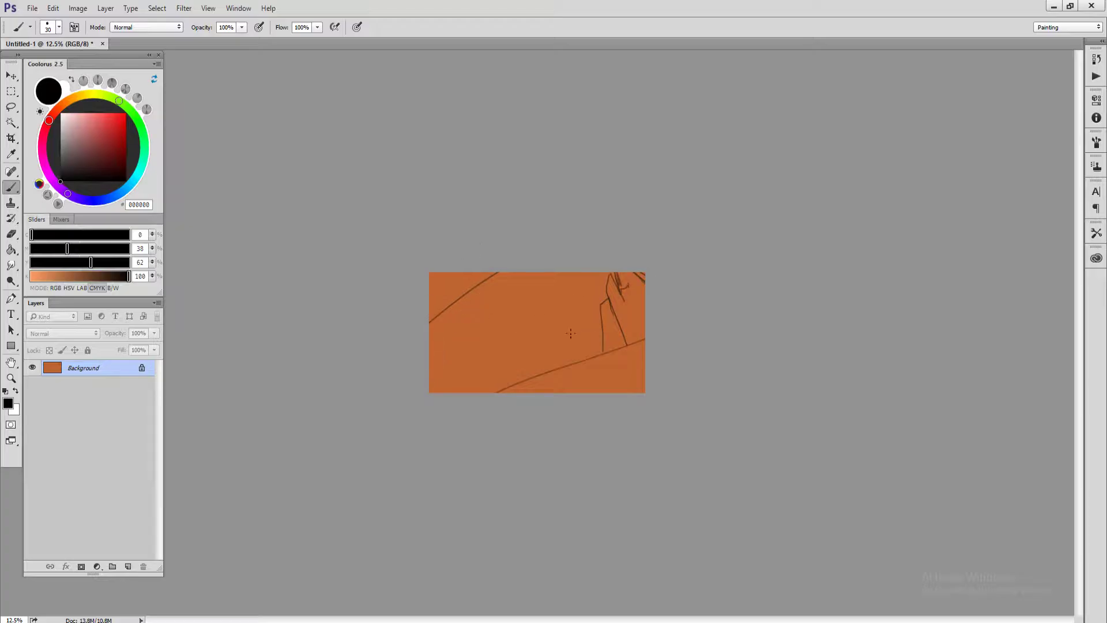
mouse_move(603, 350)
left_mouse_down()
mouse_move(579, 354)
mouse_move(584, 342)
mouse_move(580, 362)
mouse_move(573, 319)
mouse_move(557, 304)
mouse_move(553, 360)
left_mouse_up()
left_click_drag(556, 308, 561, 372)
mouse_move(555, 310)
left_mouse_down()
mouse_move(548, 285)
mouse_move(526, 270)
mouse_move(538, 282)
mouse_move(520, 327)
mouse_move(506, 332)
left_mouse_up()
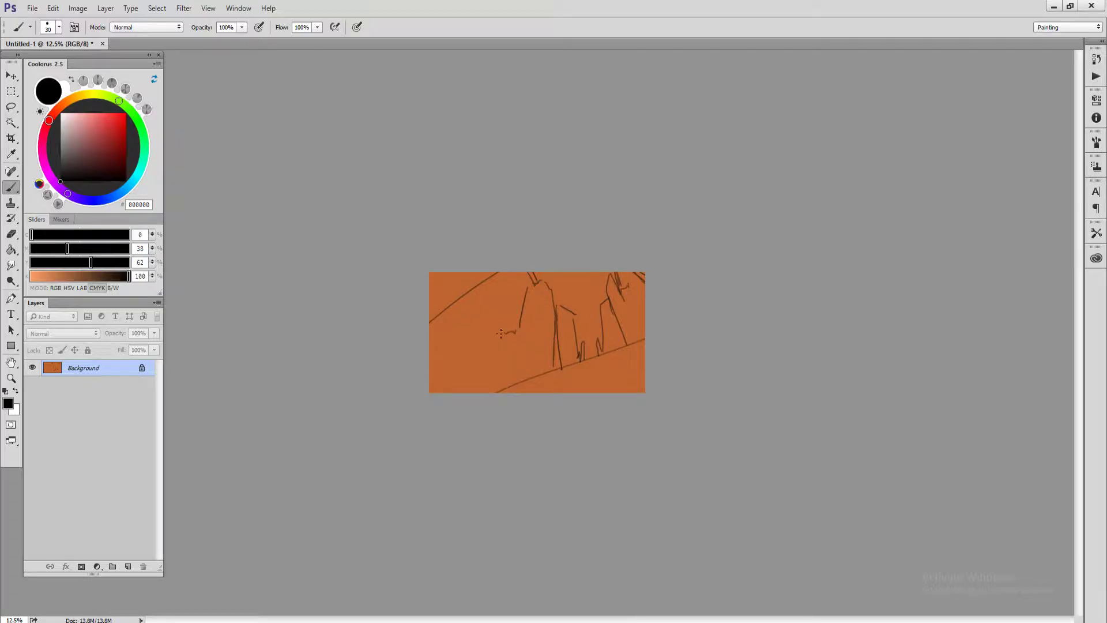
- Sketch the large angular block on the left and add short detail strokes along the base line
left_click_drag(503, 332, 496, 391)
key("ctrl+z")
mouse_move(481, 298)
left_mouse_down()
mouse_move(508, 332)
mouse_move(429, 359)
left_mouse_up()
left_click_drag(524, 366, 542, 370)
left_click_drag(633, 341, 644, 330)
- Sketch a swirling cloud shape between the central towers, then add hatching and small vertical strokes at the towers' bases
mouse_move(555, 272)
left_mouse_down()
mouse_move(612, 272)
mouse_move(566, 297)
mouse_move(592, 301)
mouse_move(596, 276)
mouse_move(579, 292)
mouse_move(589, 302)
mouse_move(560, 286)
mouse_move(597, 270)
mouse_move(585, 306)
left_mouse_up()
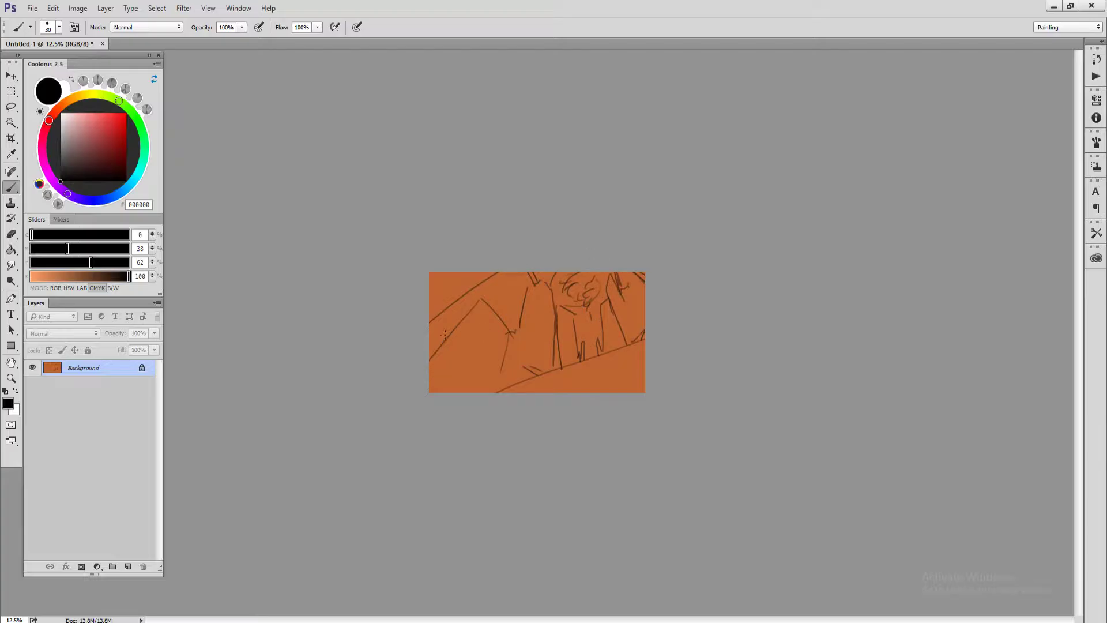
mouse_move(479, 301)
left_mouse_down()
mouse_move(430, 354)
mouse_move(449, 306)
mouse_move(430, 319)
mouse_move(483, 271)
left_mouse_up()
key("ctrl+z")
left_click_drag(571, 363, 567, 364)
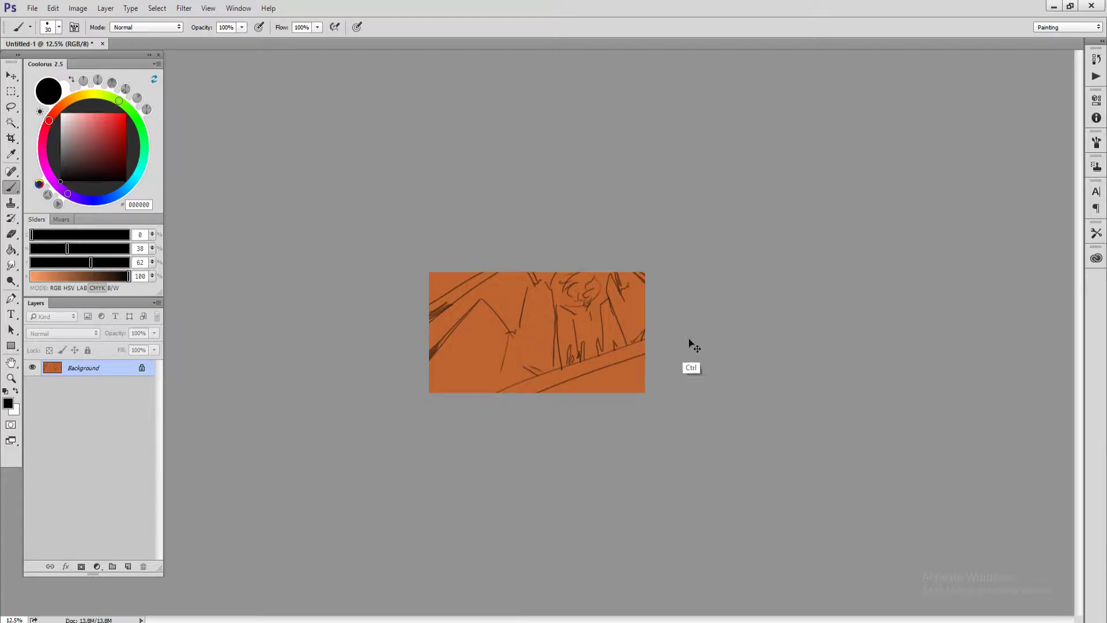
- Draw a shallow foreground ground line rising from the canvas's lower-left corner to the right edge, redoing it until it fits
left_click_drag(510, 396, 684, 345)
key("ctrl+z")
left_click_drag(456, 389, 560, 376)
key("ctrl+z")
left_click_drag(448, 387, 643, 367)
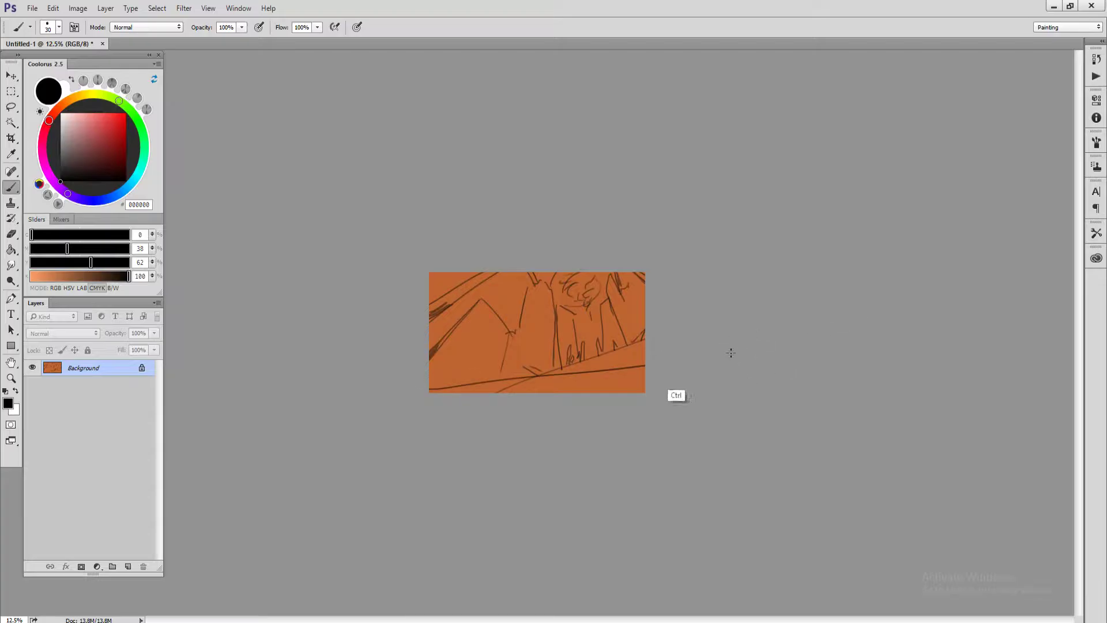
key("ctrl+z")
left_click_drag(459, 387, 643, 369)
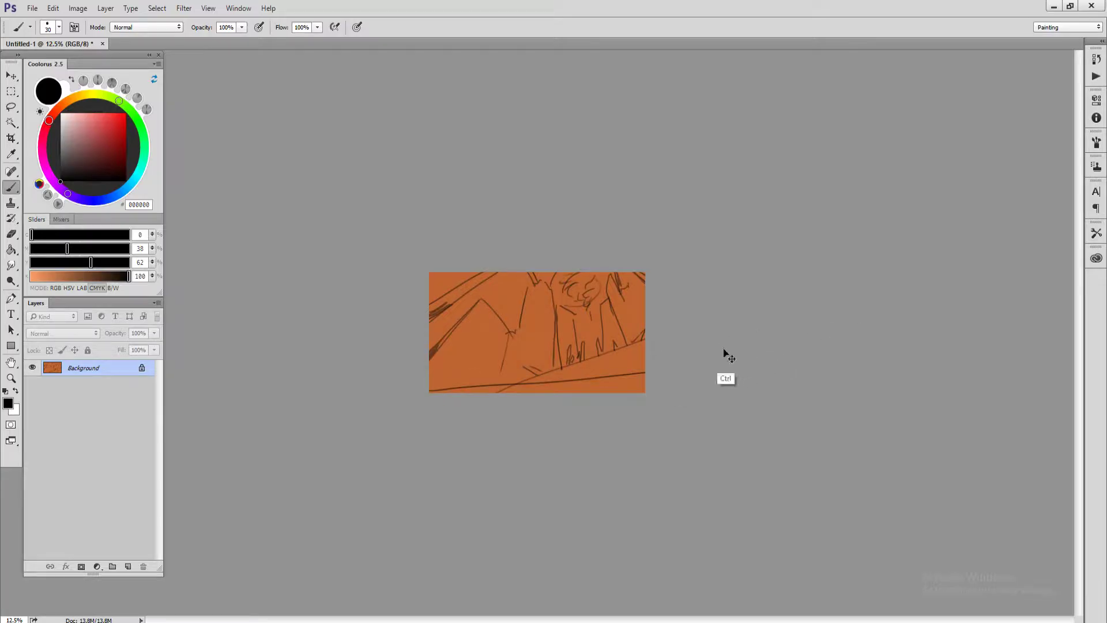
key("ctrl+z")
left_click_drag(421, 394, 645, 365)
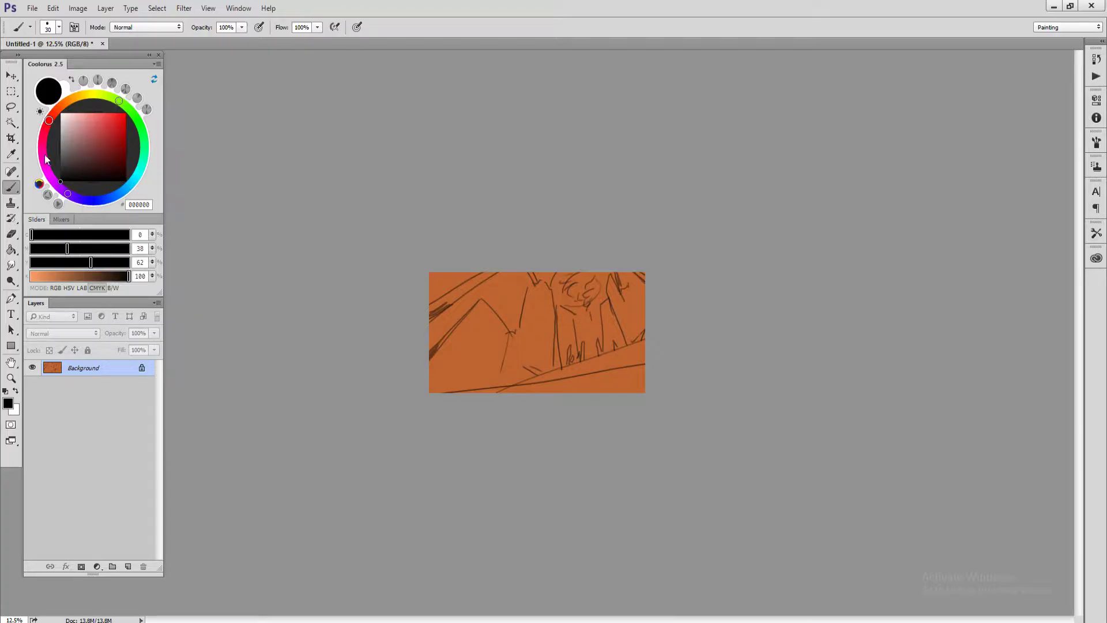
- Choose the muted purple A289B0 and switch to the textured brush preset labelled 50
left_click_drag(48, 160, 64, 189)
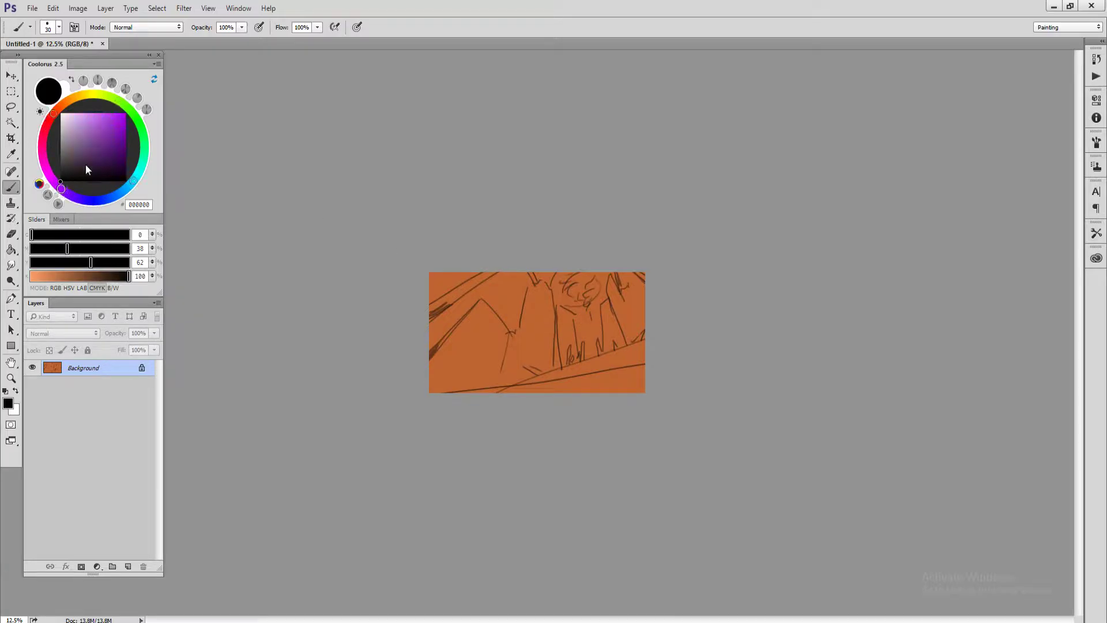
left_click(75, 134)
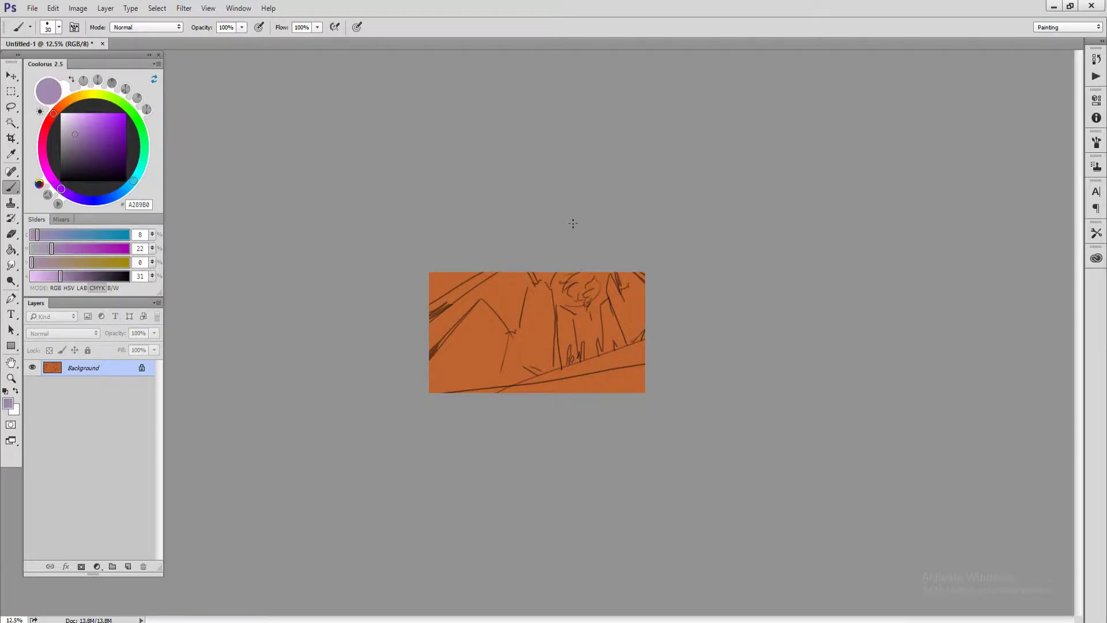
right_click(588, 300)
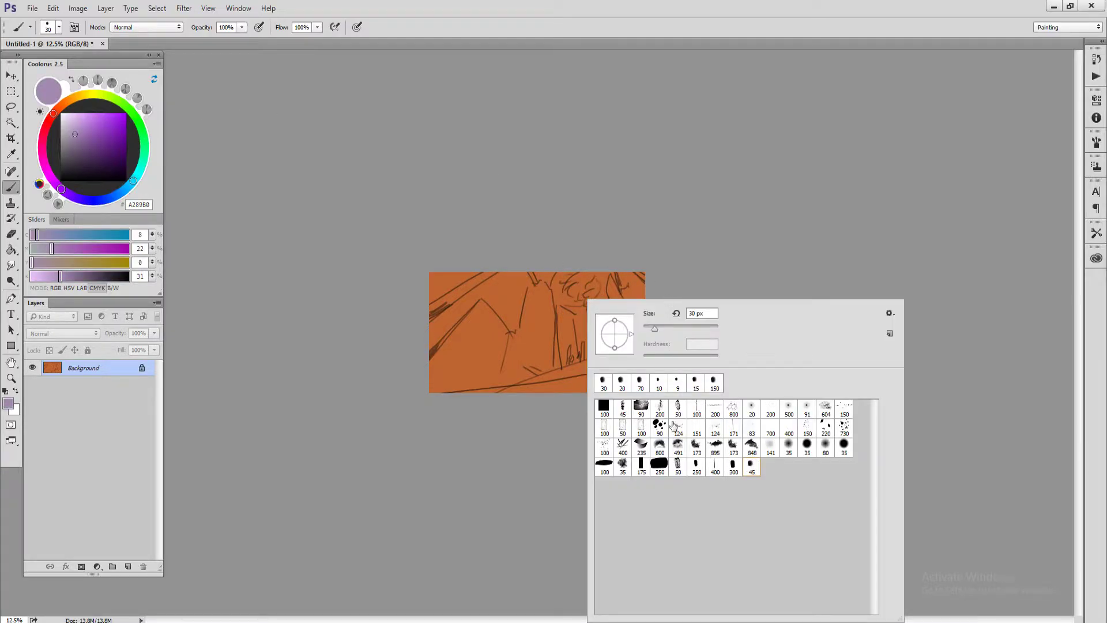
double_click(677, 411)
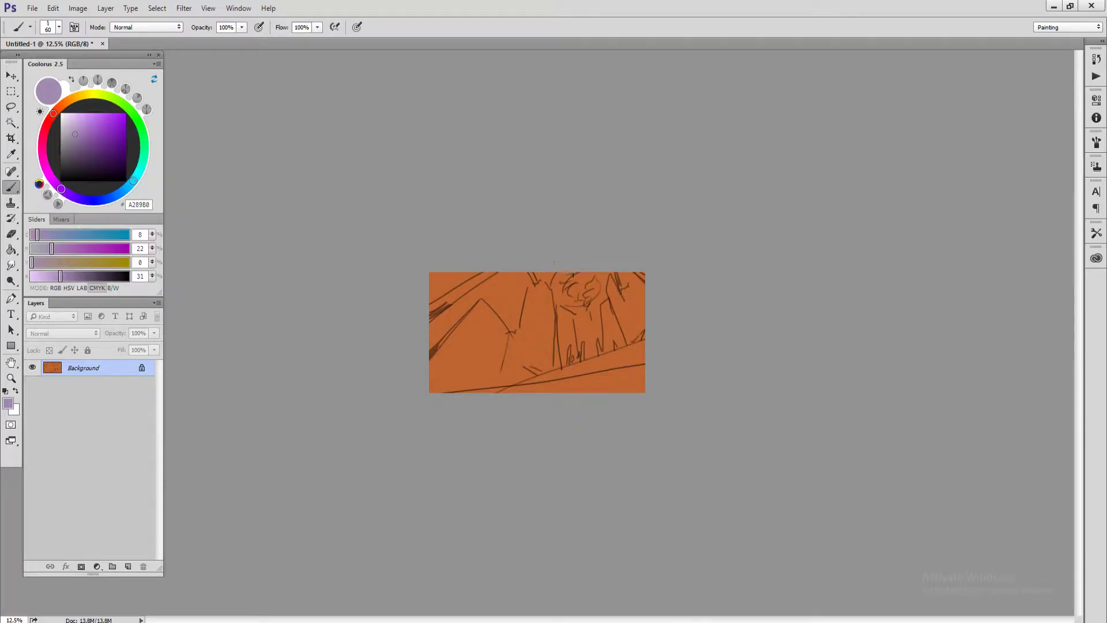
- Enlarge the brush and block in the purple sky at the top and down the gap between the towers
key("bracketright")
key("bracketright")
key("bracketright")
key("bracketright")
key("bracketright")
key("bracketright")
key("bracketright")
key("bracketright")
key("bracketright")
key("bracketright")
left_click(549, 276)
mouse_move(570, 300)
left_mouse_down()
mouse_move(562, 268)
mouse_move(595, 268)
mouse_move(598, 293)
mouse_move(604, 269)
mouse_move(583, 317)
mouse_move(581, 308)
mouse_move(592, 346)
left_mouse_up()
- Refine the edges of the purple sky around the towers, varying the brush size
key("bracketleft")
key("bracketleft")
key("bracketleft")
key("bracketleft")
key("bracketleft")
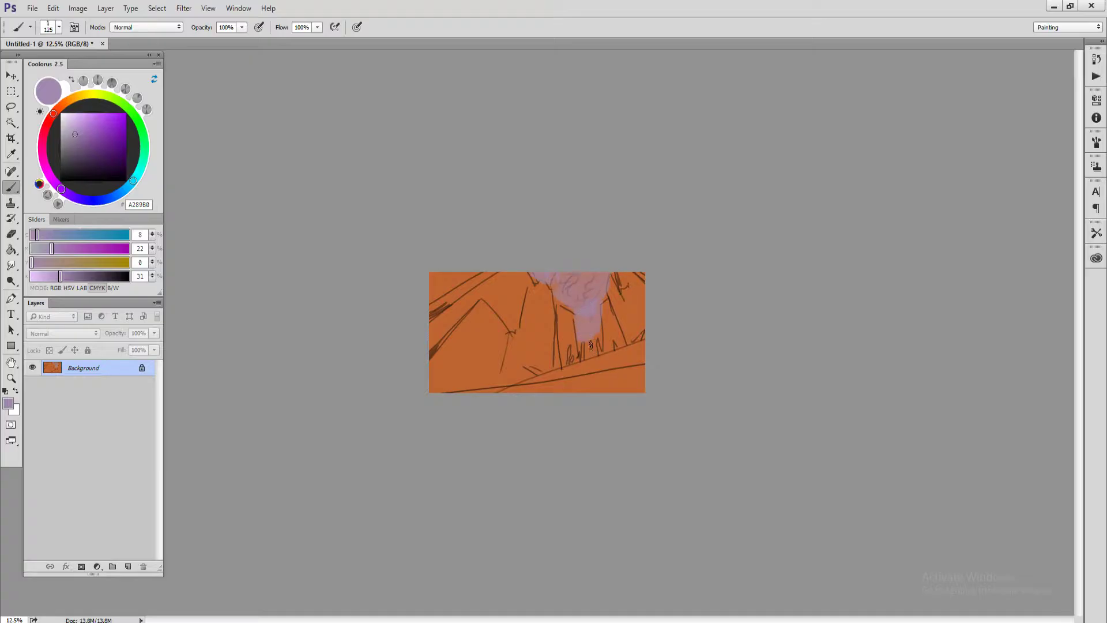
key("bracketleft")
key("bracketright")
key("bracketright")
key("bracketright")
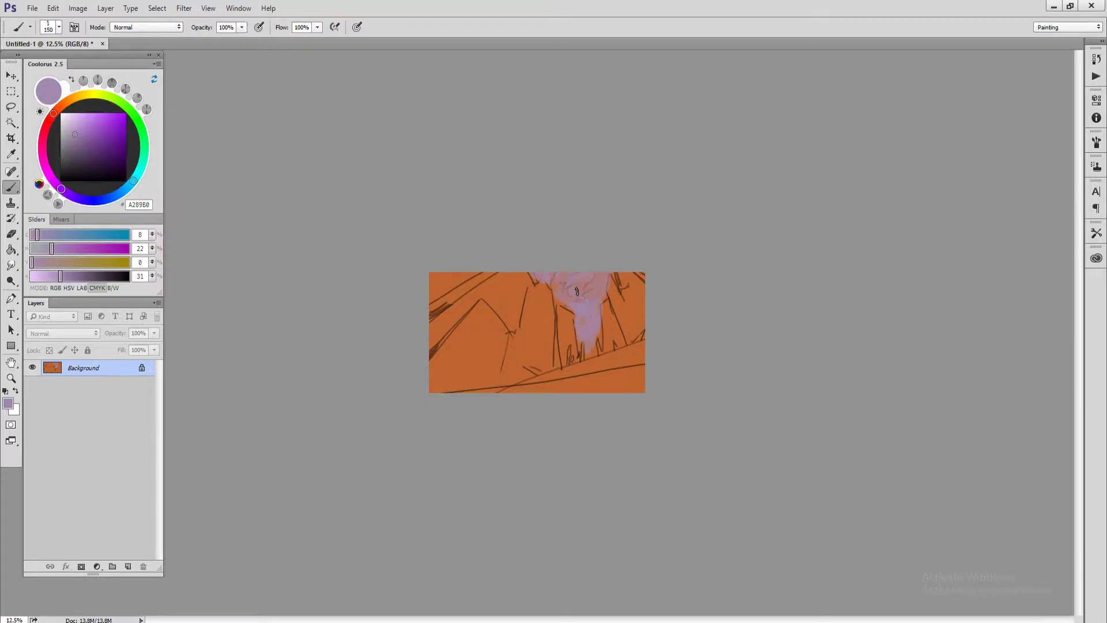
key("bracketleft")
key("bracketleft")
key("bracketleft")
key("bracketleft")
key("bracketleft")
- Choose the pale grey-blue A3B3B8 and paint light patches on the towers on both sides of the purple gap
left_click(56, 109)
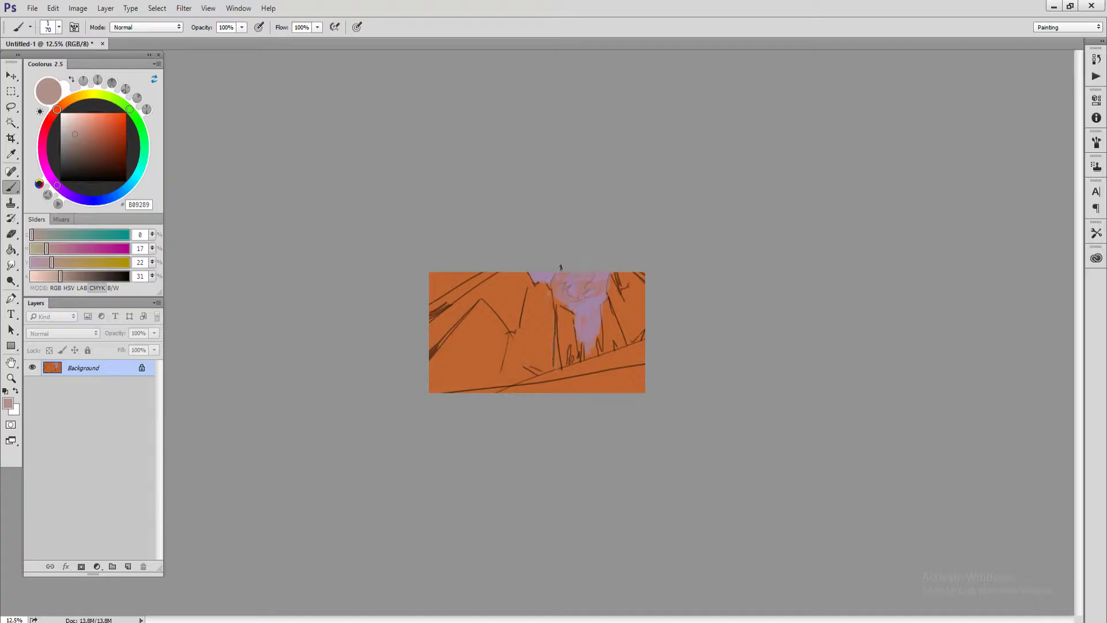
key("bracketright")
key("bracketright")
key("bracketright")
left_click(129, 186)
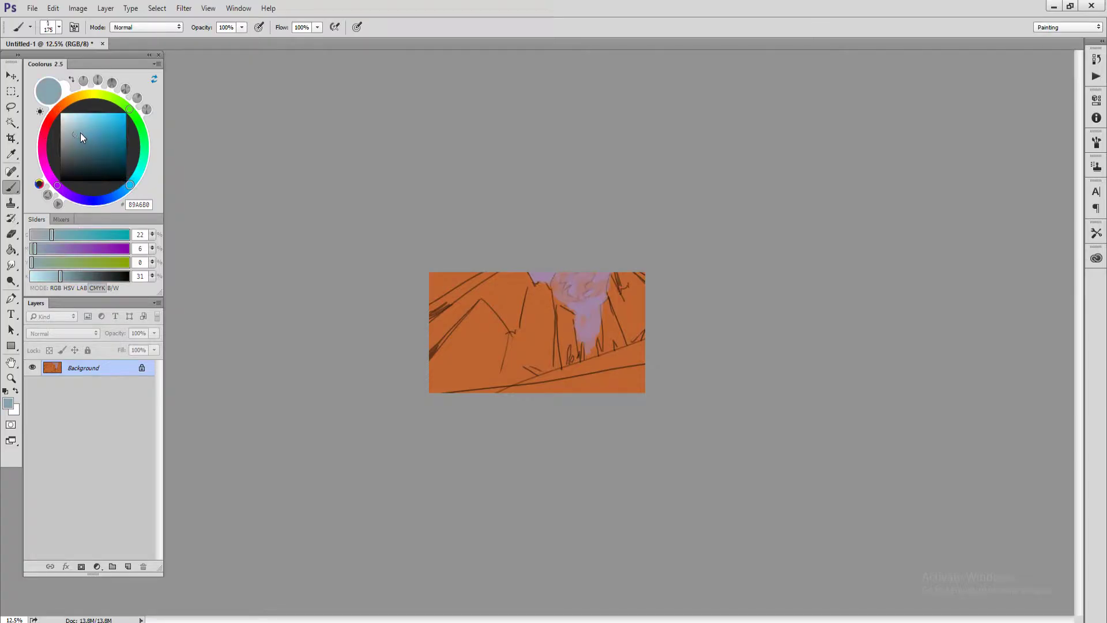
left_click(68, 132)
mouse_move(559, 313)
left_mouse_down()
mouse_move(568, 324)
mouse_move(606, 321)
left_mouse_up()
- Enlarge the brush to 400 px and beyond and haze the tops of the right, central and left towers with pale grey-blue
key("bracketright")
key("bracketright")
key("bracketright")
key("bracketright")
key("bracketright")
key("bracketright")
key("bracketright")
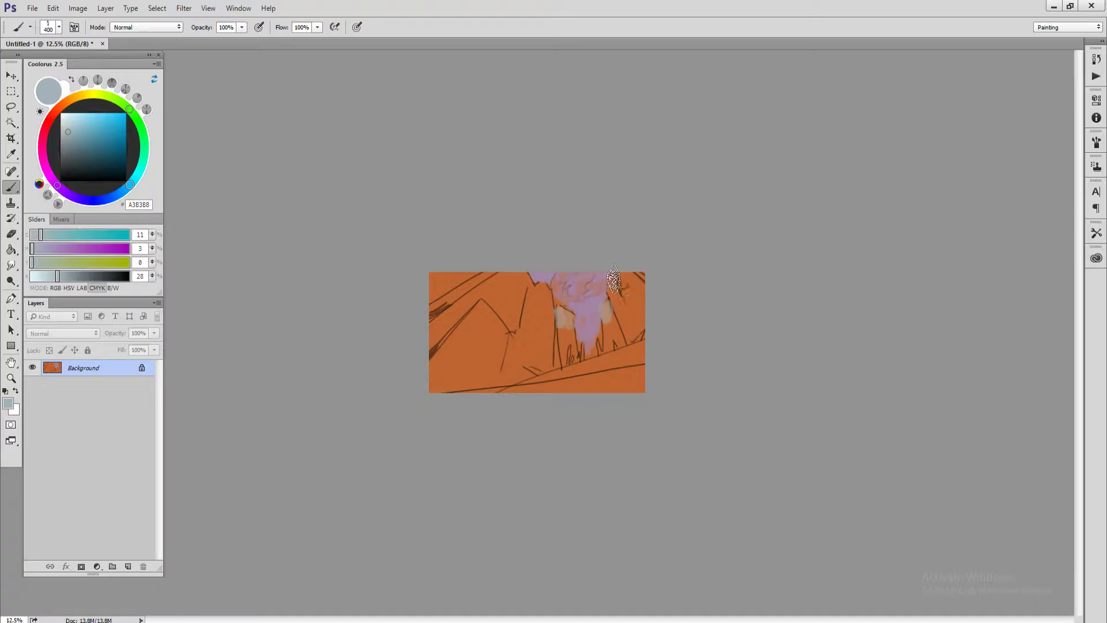
left_click_drag(614, 278, 628, 307)
mouse_move(542, 268)
left_mouse_down()
mouse_move(534, 335)
mouse_move(525, 276)
mouse_move(480, 315)
left_mouse_up()
key("bracketright")
key("bracketright")
key("bracketright")
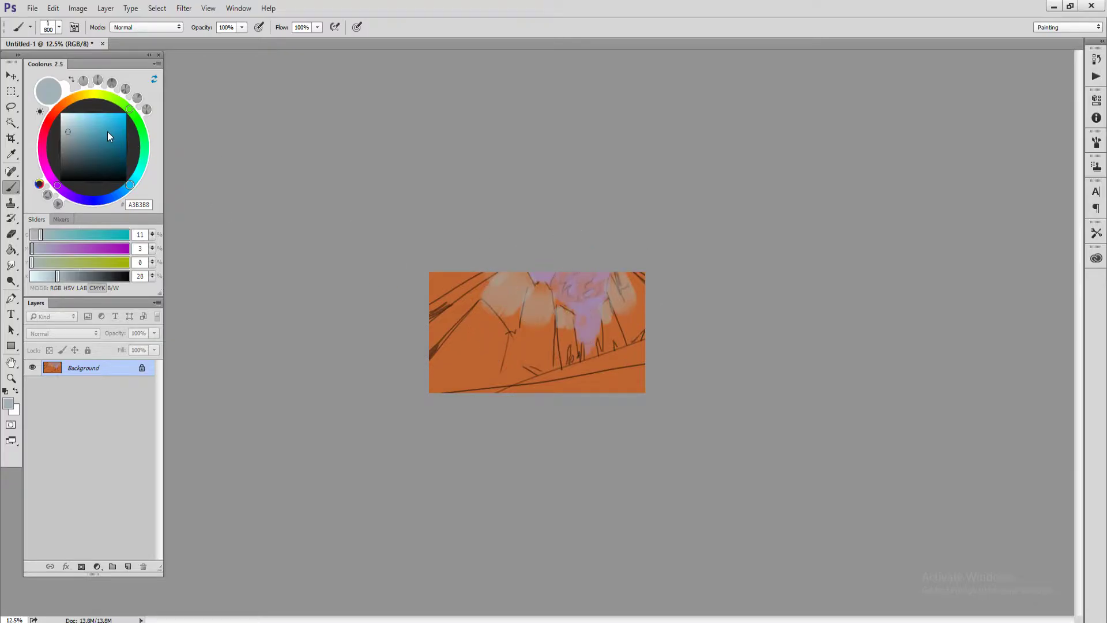
- Choose the dark purple-grey 594B5B and block in the foreground strip with a 150 px brush
left_click(72, 156)
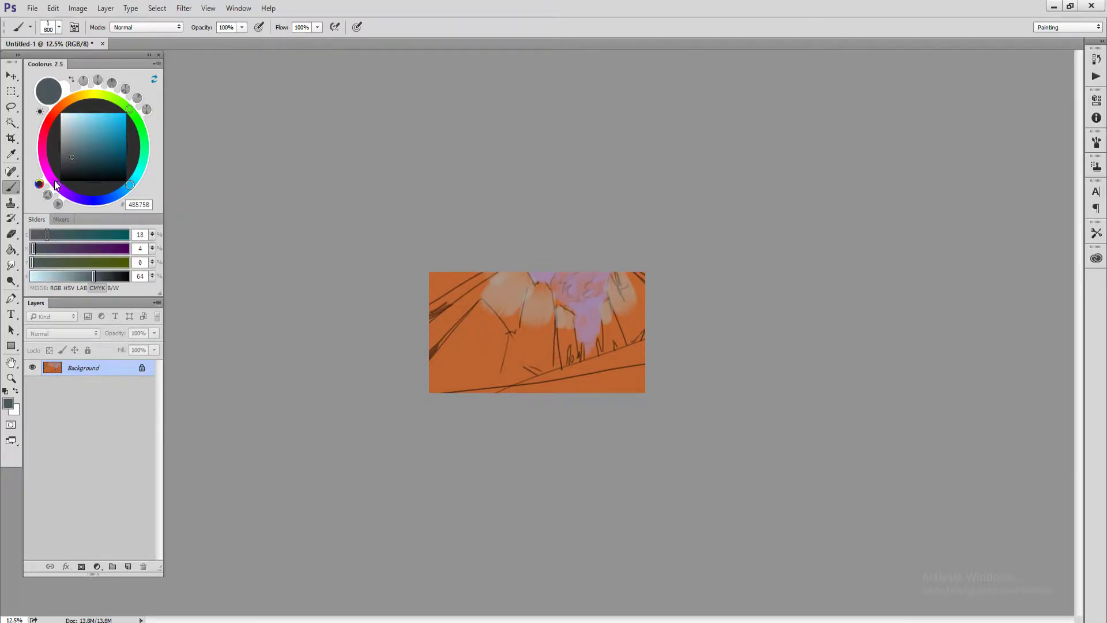
left_click_drag(64, 186, 53, 180)
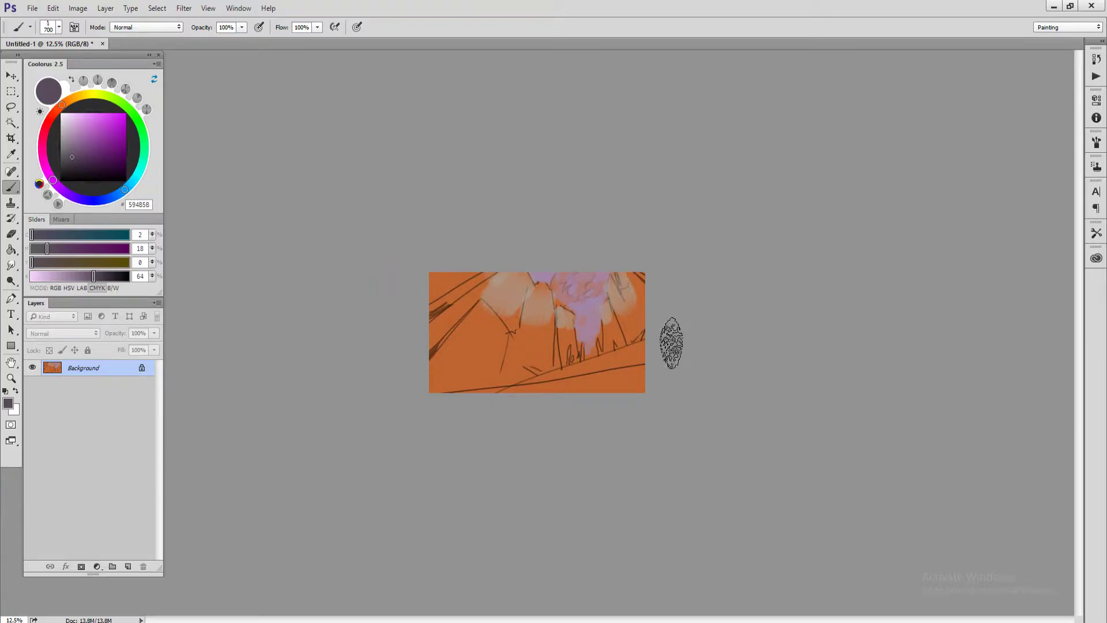
key("bracketleft")
key("bracketleft")
key("bracketleft")
key("bracketleft")
key("bracketleft")
key("bracketleft")
key("bracketleft")
key("bracketleft")
key("bracketleft")
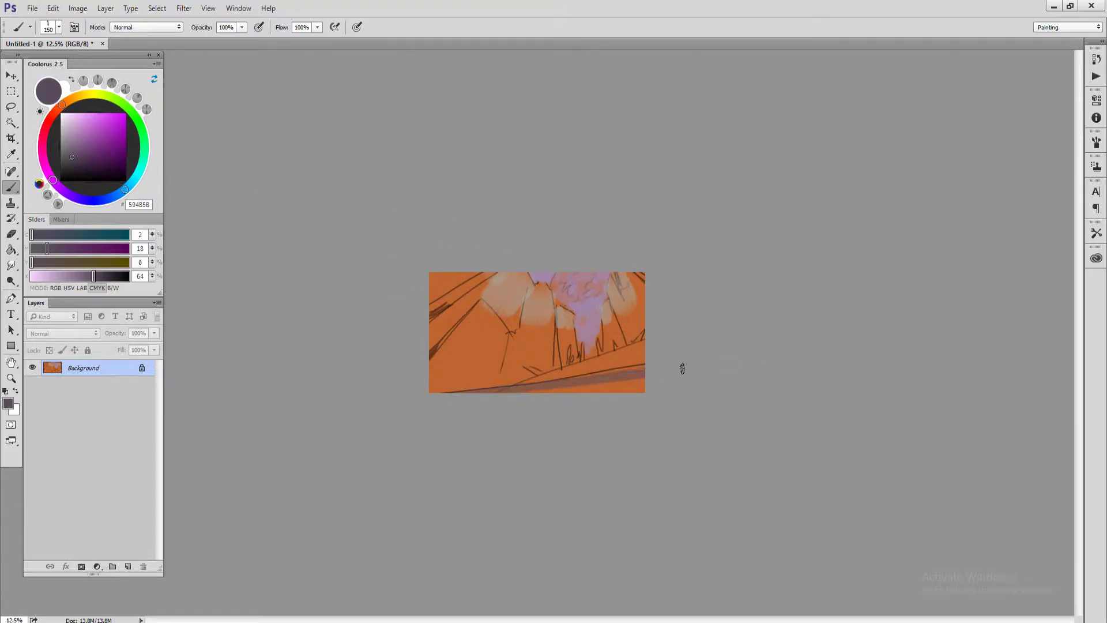
mouse_move(643, 382)
left_mouse_down()
mouse_move(546, 398)
mouse_move(648, 383)
left_mouse_up()
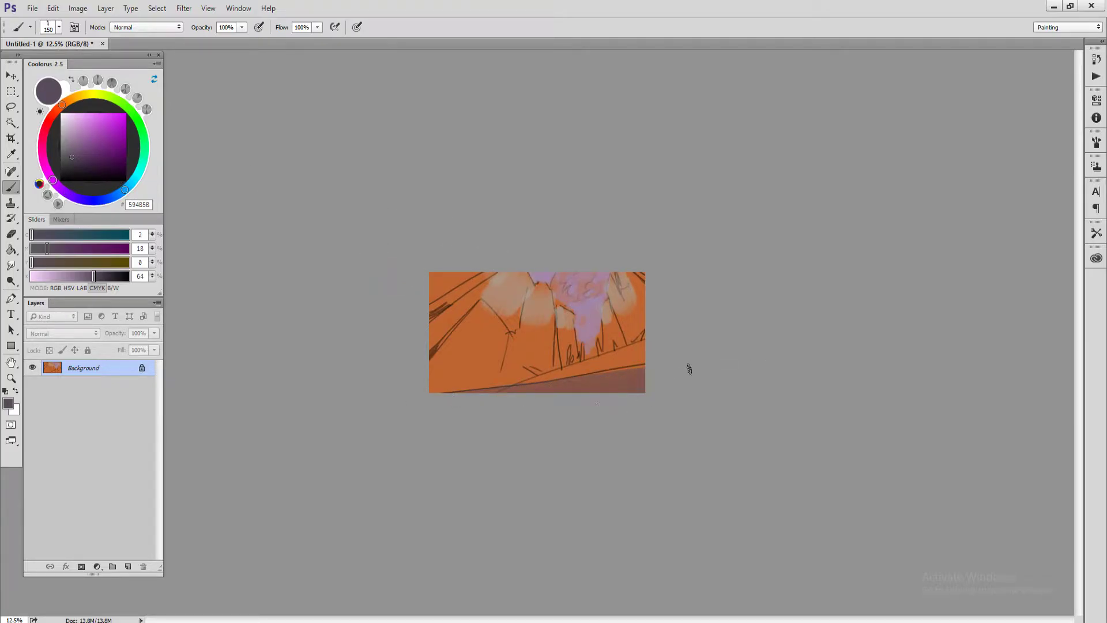
- Reduce the brush size and darken the foreground strip along the ground line with purple-grey strokes
key("bracketleft")
key("bracketleft")
key("bracketleft")
key("bracketleft")
left_click_drag(681, 365, 410, 390)
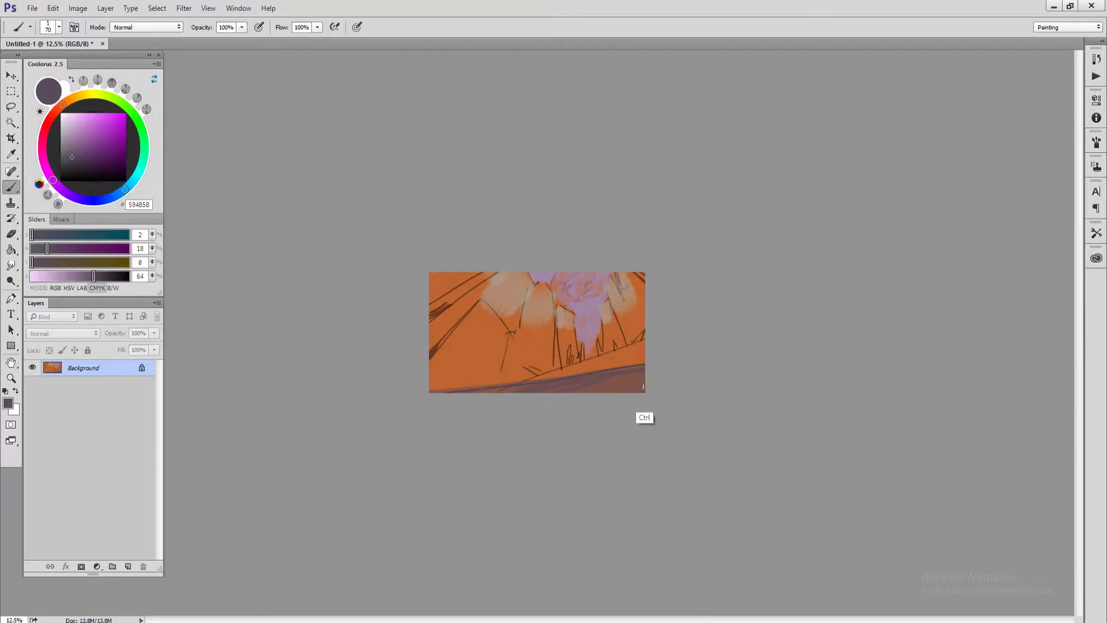
key("ctrl+z")
left_click_drag(644, 371, 445, 406)
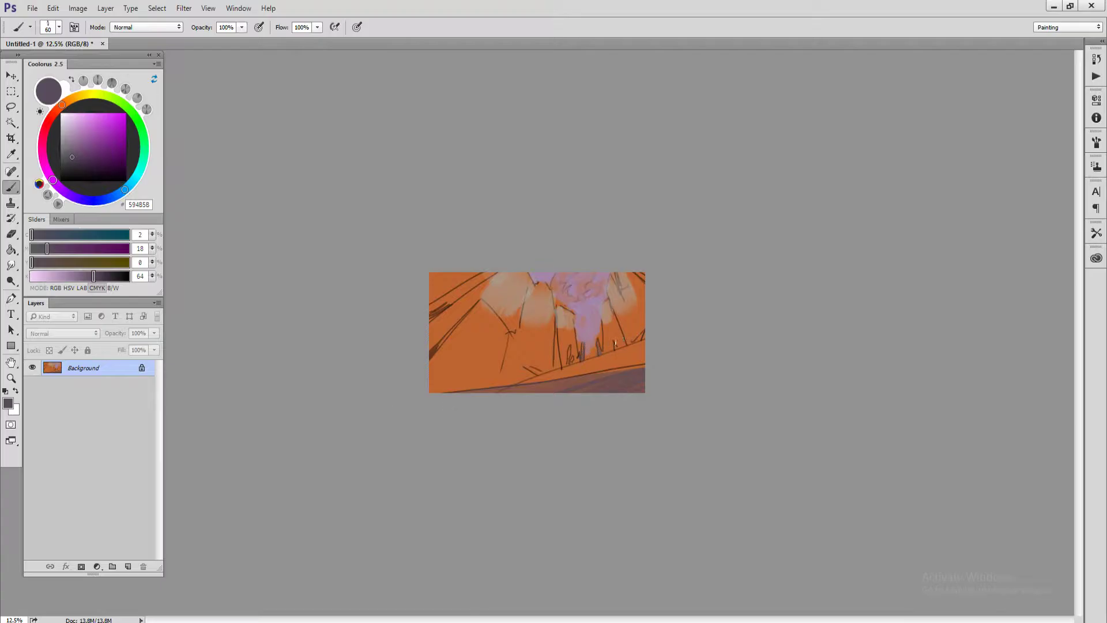
- Enlarge the brush and paint purple-grey shadows on the lower parts of the central towers
key("bracketright")
key("bracketright")
key("bracketright")
key("bracketright")
key("bracketright")
key("bracketright")
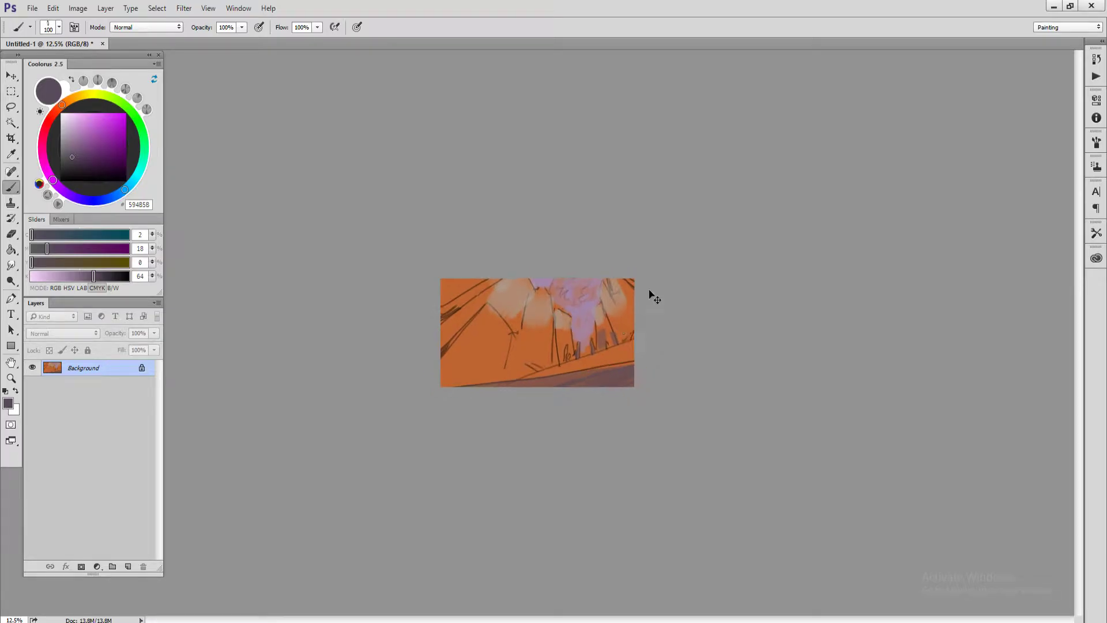
key("ctrl+minus")
mouse_move(552, 355)
left_mouse_down()
mouse_move(553, 300)
mouse_move(520, 363)
mouse_move(540, 353)
left_mouse_up()
key("bracketright")
key("bracketright")
key("bracketright")
key("bracketright")
key("bracketright")
key("bracketleft")
key("bracketleft")
key("bracketleft")
key("bracketleft")
key("bracketleft")
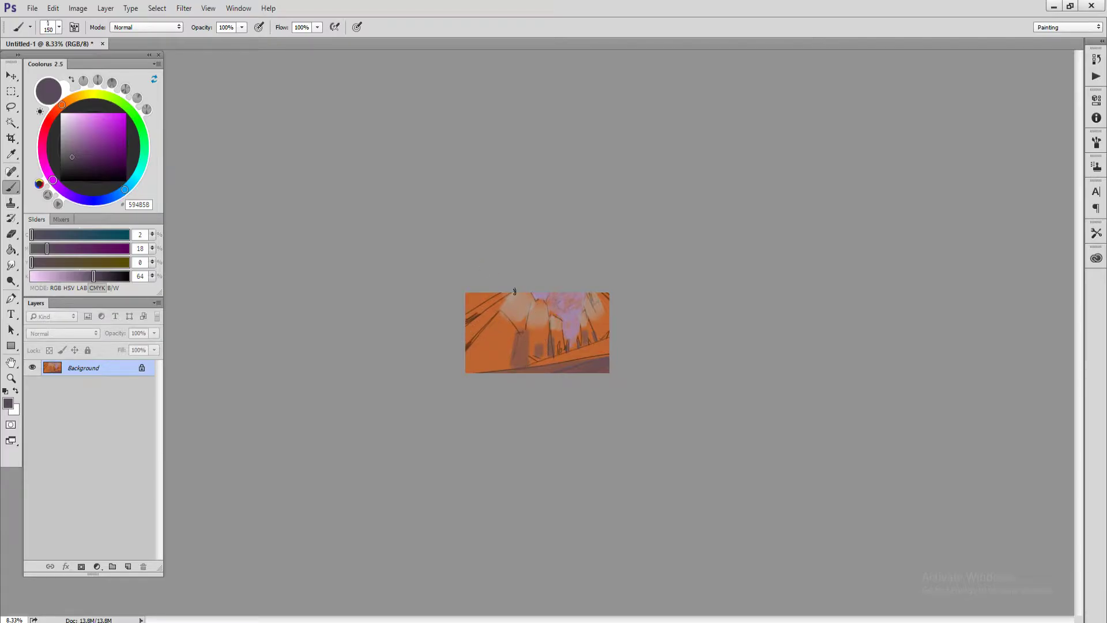
- Paint purple-grey shadows on the upper-left diagonal bands, the right edge and the sides of the central towers
mouse_move(515, 292)
left_mouse_down()
mouse_move(462, 335)
mouse_move(501, 302)
mouse_move(452, 324)
mouse_move(493, 292)
mouse_move(492, 337)
mouse_move(528, 256)
mouse_move(467, 315)
mouse_move(469, 340)
mouse_move(481, 325)
mouse_move(456, 354)
left_mouse_up()
left_click_drag(454, 307, 462, 301)
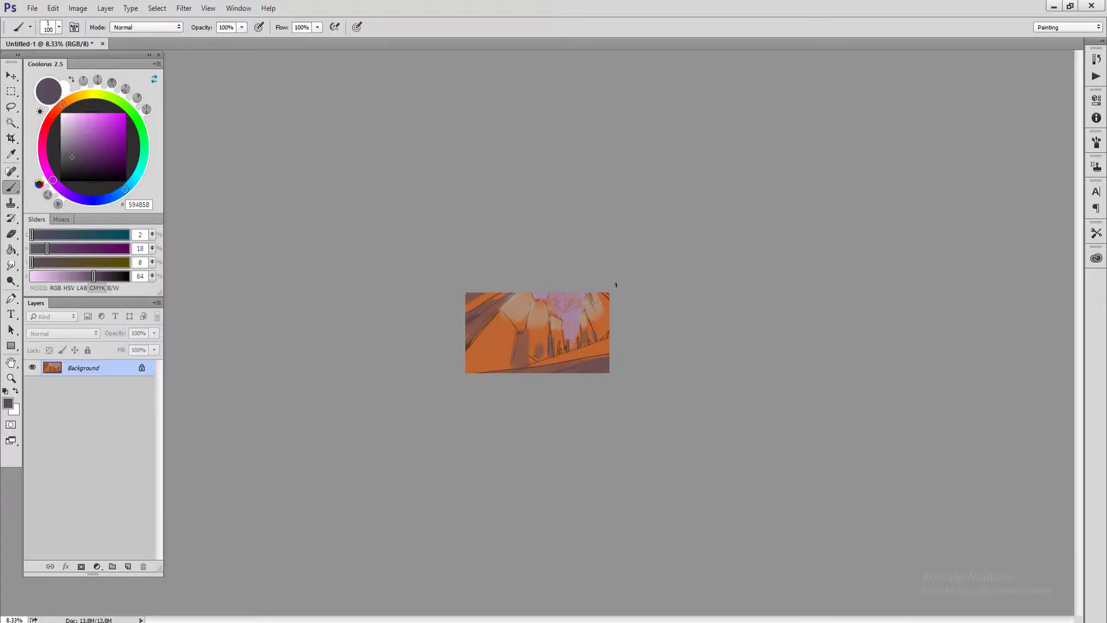
left_click_drag(606, 318, 601, 294)
key("bracketleft")
mouse_move(532, 303)
left_mouse_down()
mouse_move(530, 341)
mouse_move(552, 309)
mouse_move(587, 314)
left_mouse_up()
key("]")
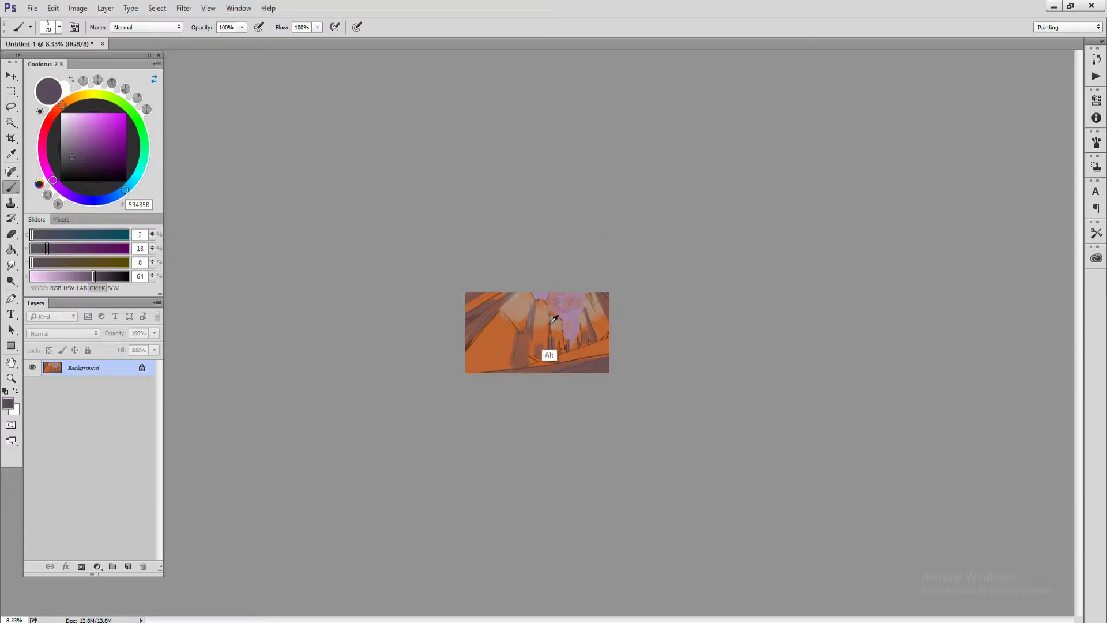
- Sample tan and orange tones from the painting and touch up the lit faces of the central towers
left_click(554, 324, "alt")
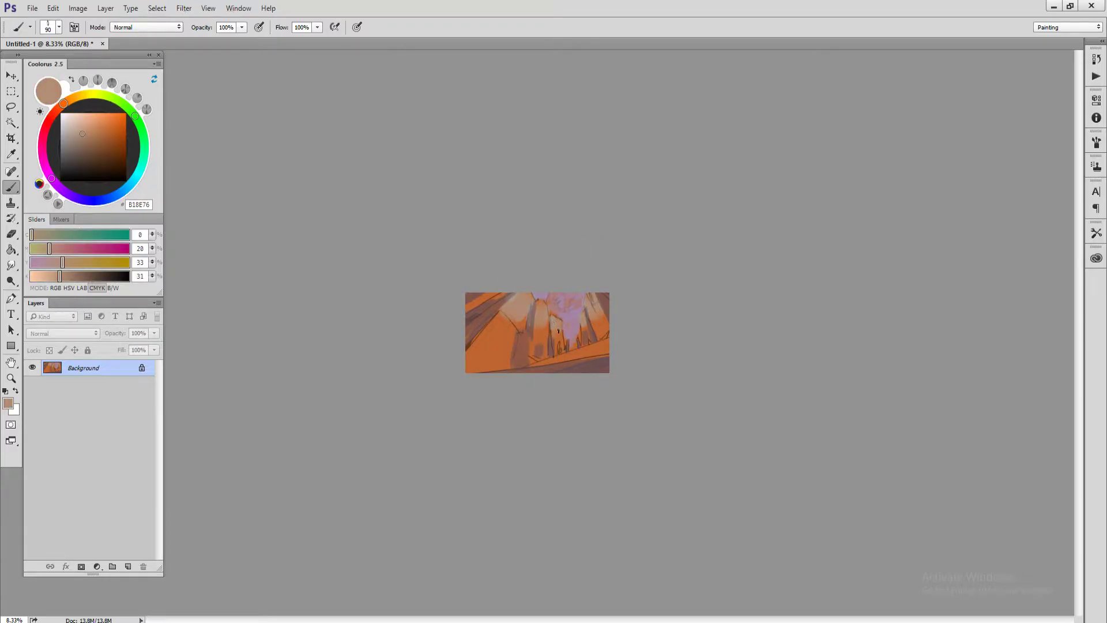
left_click(538, 323, "alt")
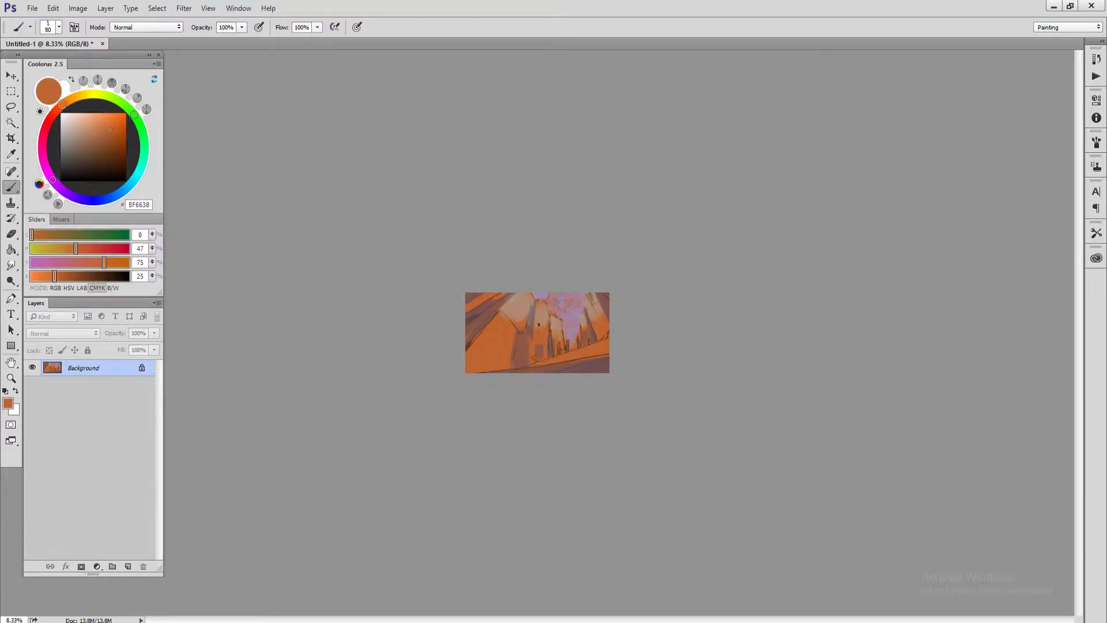
left_click(551, 345, "alt")
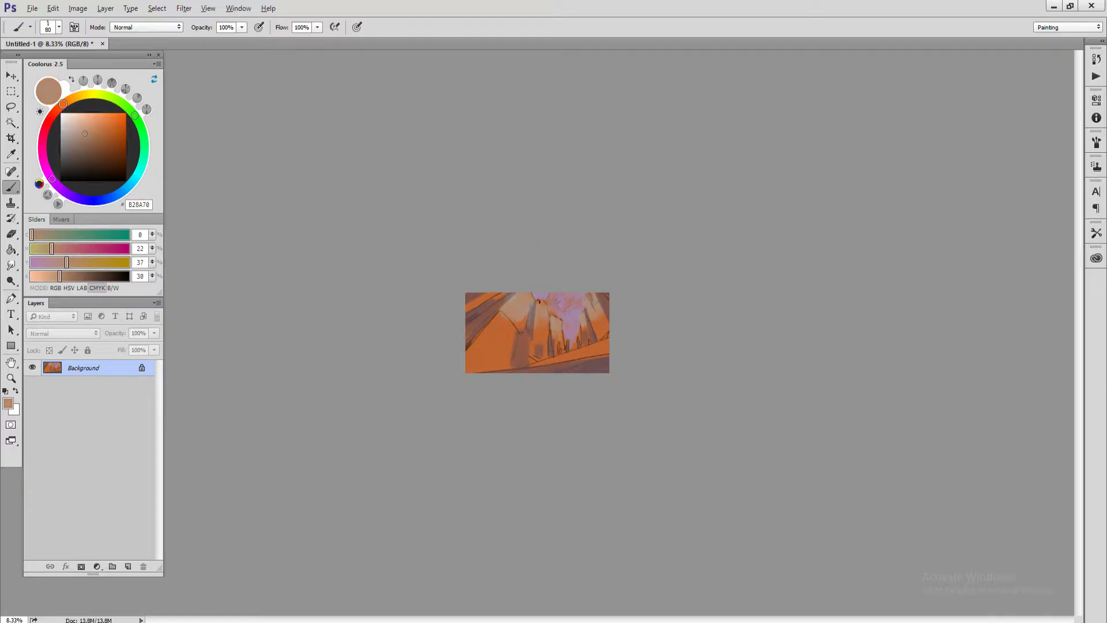
key("bracketright")
key("bracketright")
key("bracketleft")
- Sample tan from the upper-left tower and blend it into the large left block with a bigger brush
left_click(514, 304, "alt")
left_click(517, 315, "alt")
key("bracketright")
key("bracketright")
key("bracketright")
left_click_drag(501, 316, 511, 328)
- Blend sampled tan and orange tones into the large left block and upper-left tower, varying the brush size
key("bracketright")
key("bracketright")
key("bracketright")
key("bracketright")
key("bracketright")
key("bracketleft")
key("bracketleft")
key("bracketleft")
key("bracketleft")
key("bracketleft")
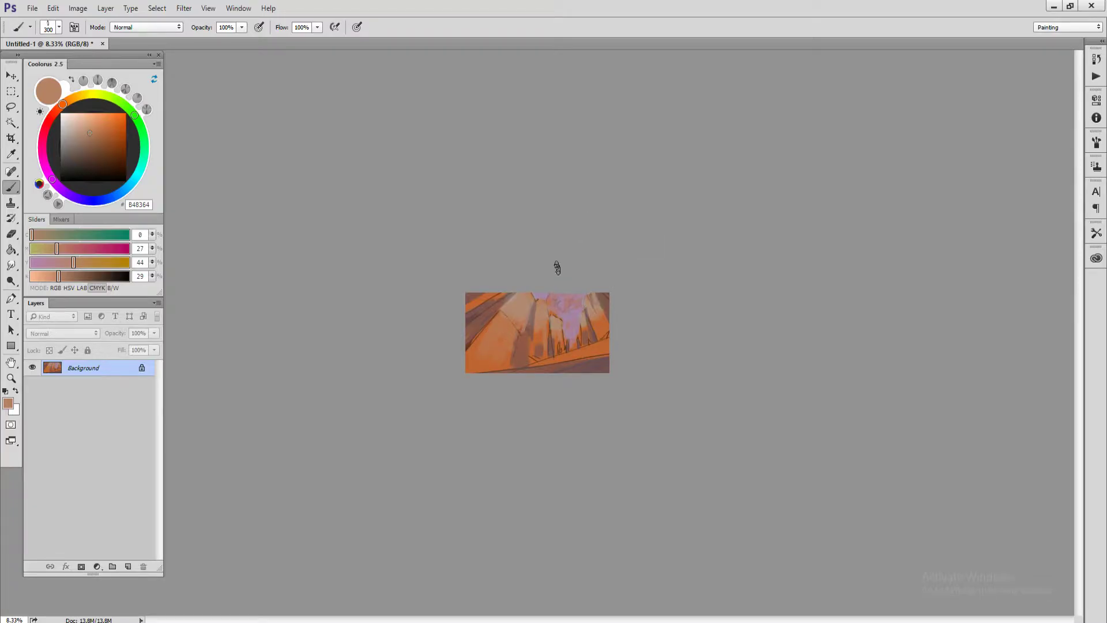
left_click(490, 341, "alt")
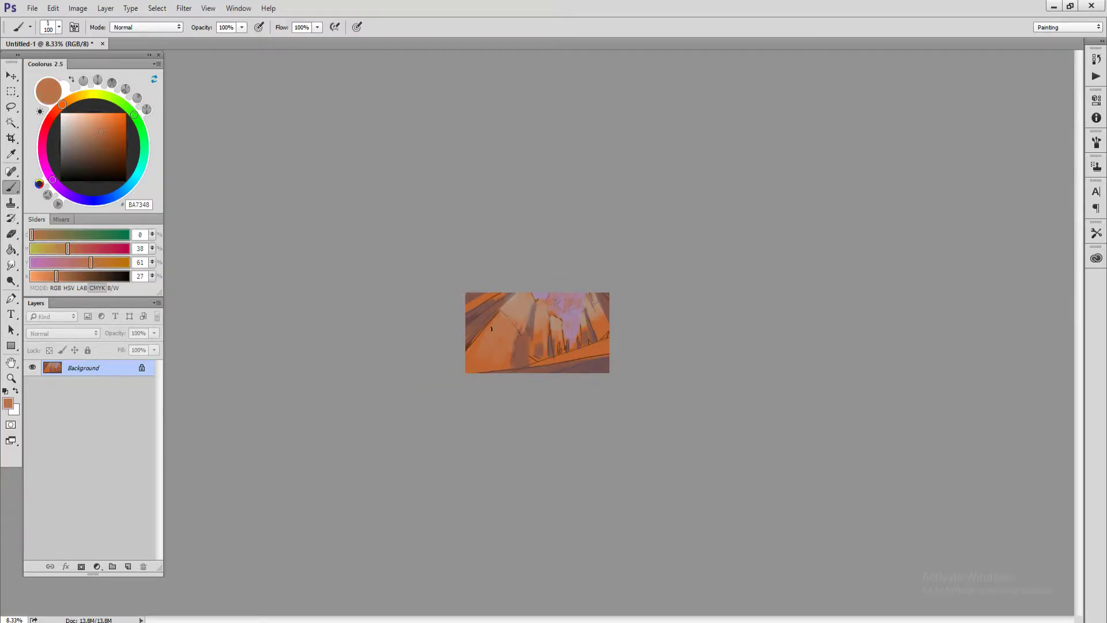
key("bracketleft")
- Set the colour to pale blue-grey C6D5D8 and paint light clouds in the upper part of the sky gap
left_click(133, 180)
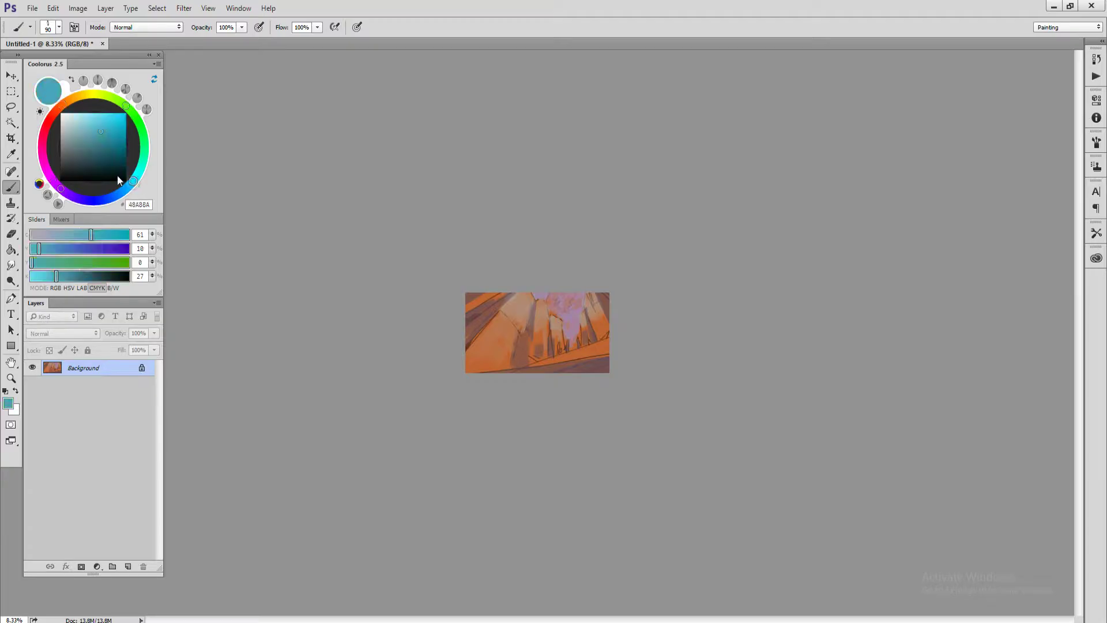
left_click(66, 123)
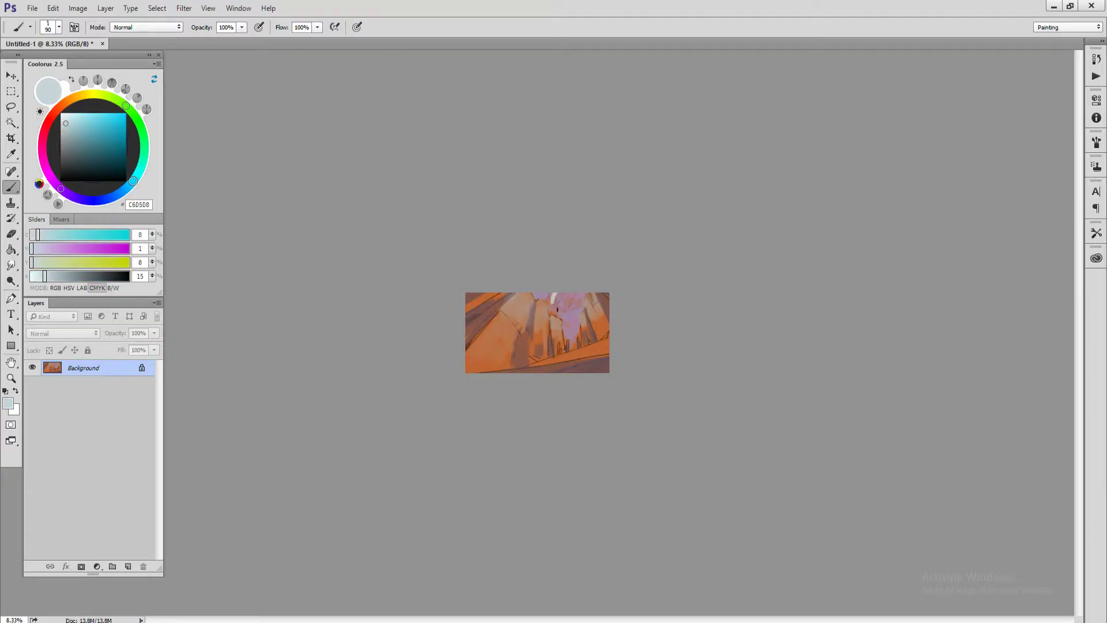
key("bracketright")
key("bracketright")
key("bracketright")
key("bracketright")
mouse_move(551, 294)
left_mouse_down()
mouse_move(554, 306)
mouse_move(569, 295)
mouse_move(567, 310)
mouse_move(571, 295)
mouse_move(564, 307)
mouse_move(574, 308)
left_mouse_up()
key("bracketleft")
key("bracketleft")
key("bracketleft")
key("bracketleft")
key("bracketleft")
key("bracketright")
key("bracketleft")
left_click_drag(559, 300, 575, 300)
- Switch to black with a smaller brush and paint shadow strokes on the right towers, the left edge and the left block's base
key("d")
key("[")
key("[")
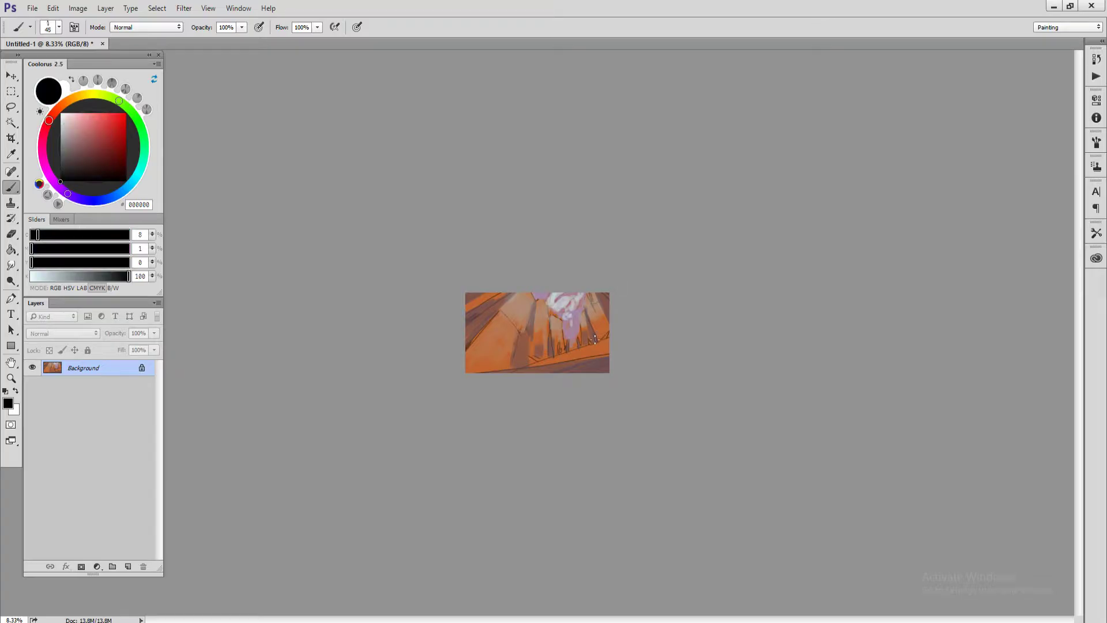
mouse_move(593, 340)
left_mouse_down()
mouse_move(599, 295)
mouse_move(612, 313)
left_mouse_up()
mouse_move(471, 337)
left_mouse_down()
mouse_move(494, 314)
mouse_move(453, 345)
left_mouse_up()
mouse_move(510, 367)
left_mouse_down()
mouse_move(516, 341)
mouse_move(535, 349)
left_mouse_up()
- Enlarge the brush and paint black shadow masses over the lower-left corner, undoing and repainting a stroke
key("bracketright")
key("bracketright")
key("bracketright")
key("bracketright")
key("bracketright")
key("bracketright")
key("bracketright")
key("bracketright")
key("bracketright")
key("bracketright")
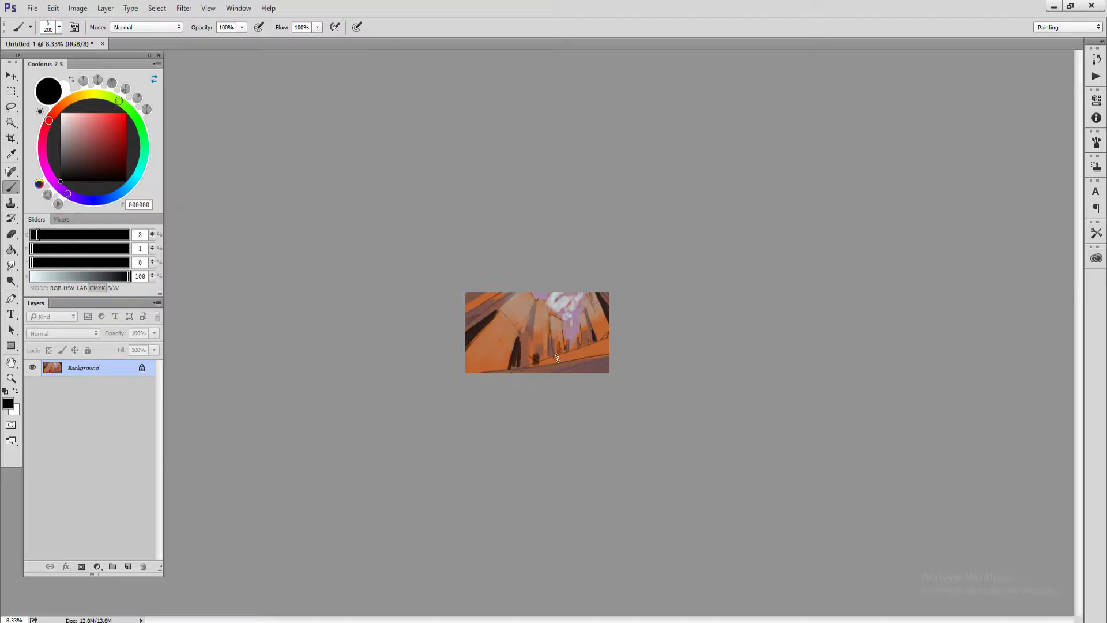
left_click_drag(473, 364, 495, 356)
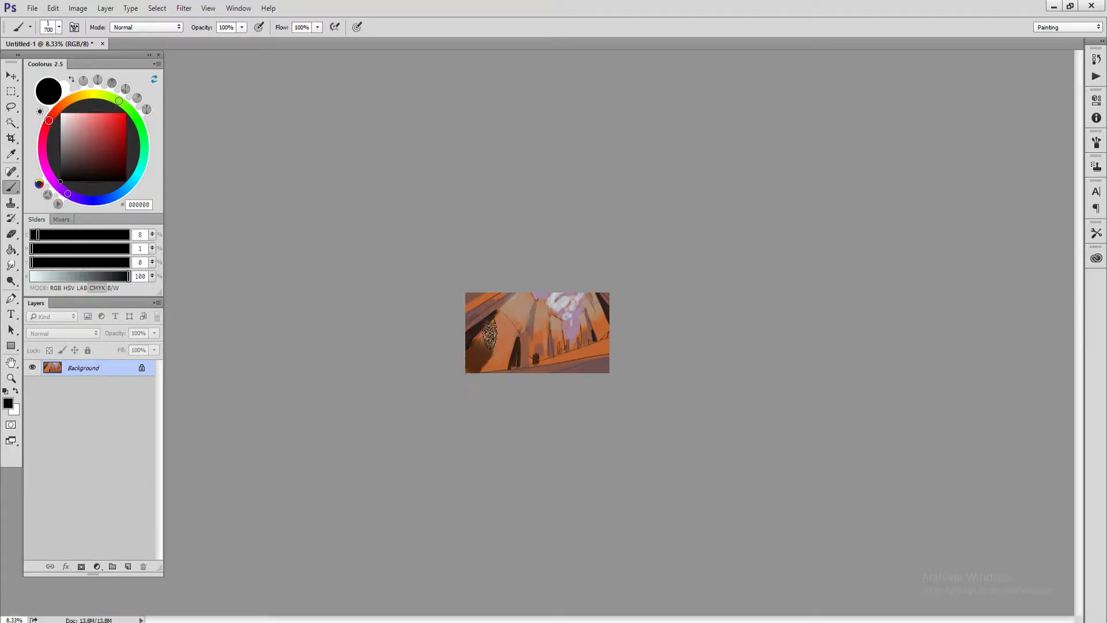
key("bracketleft")
key("bracketleft")
key("bracketleft")
key("bracketleft")
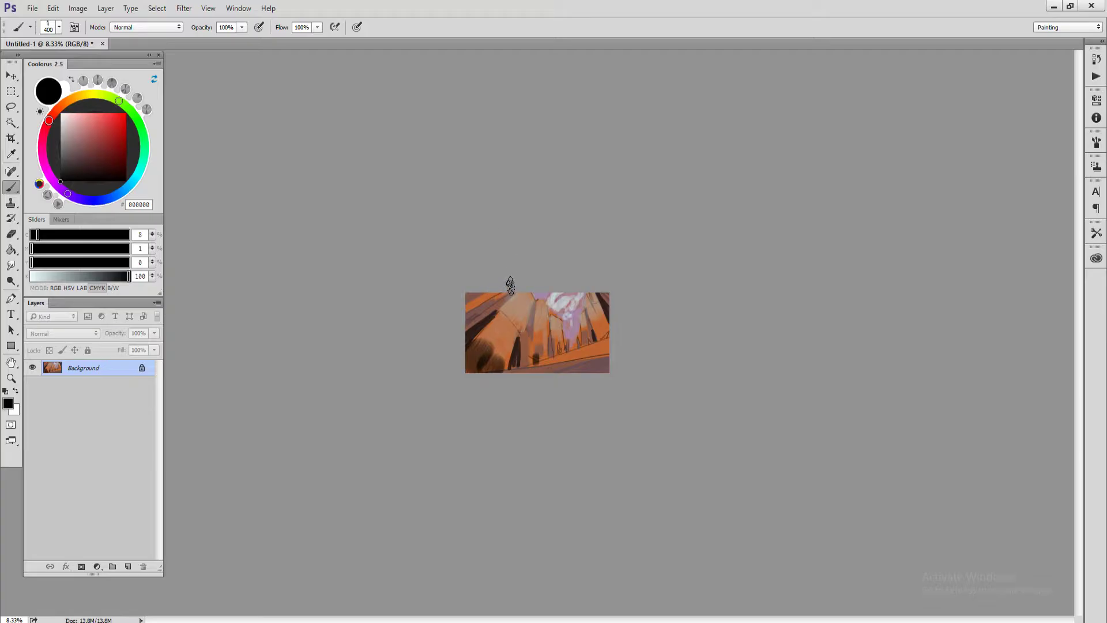
key("ctrl+z")
left_click_drag(474, 339, 493, 370)
key("bracketleft")
key("bracketleft")
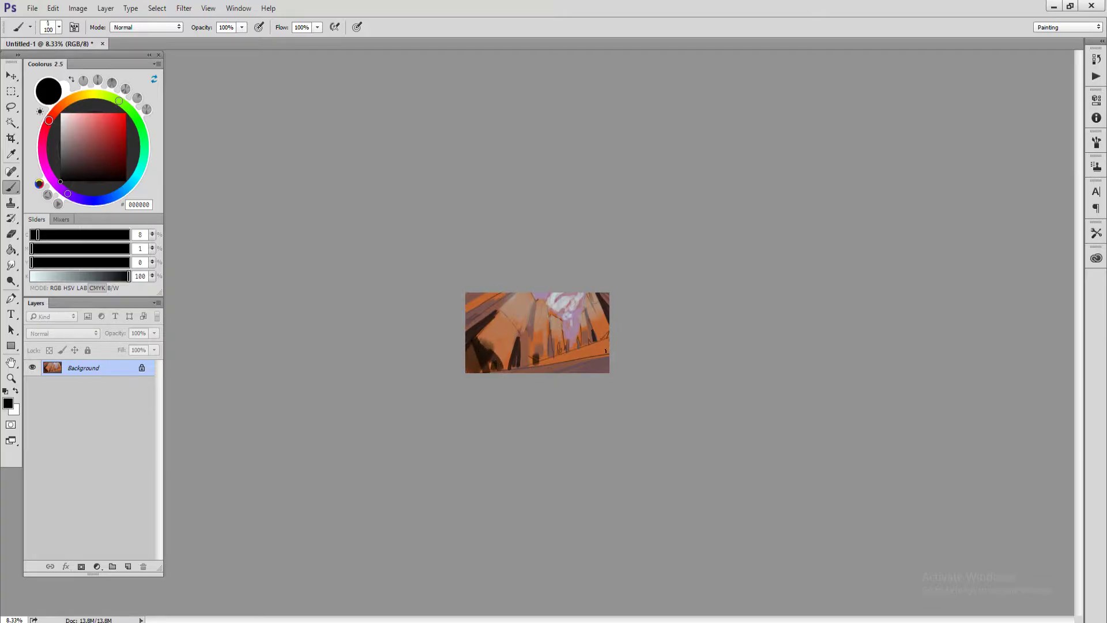
- Paint black shadows at the lower-right edge, the upper-left corner and the side of the left-central tower
mouse_move(606, 351)
left_mouse_down()
mouse_move(612, 337)
mouse_move(599, 352)
left_mouse_up()
key("bracketleft")
mouse_move(471, 289)
left_mouse_down()
mouse_move(473, 329)
mouse_move(472, 309)
mouse_move(479, 316)
left_mouse_up()
key("bracketright")
key("bracketright")
left_click_drag(523, 332, 527, 320)
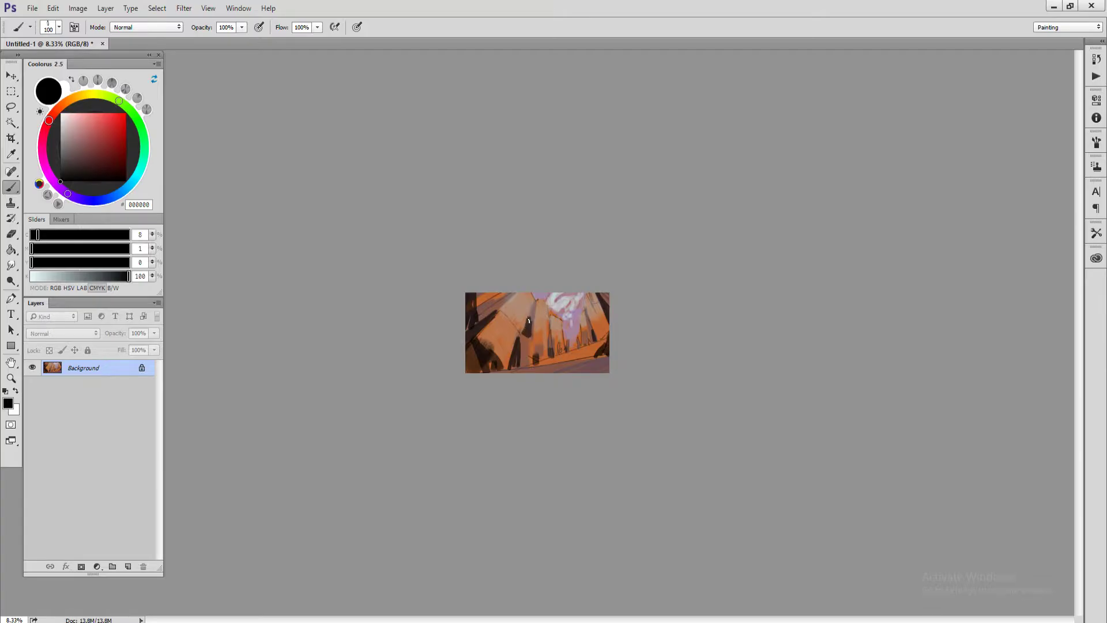
- Add thin black shadow details along the ground at the base of the central towers
key("bracketleft")
key("bracketleft")
mouse_move(528, 362)
left_mouse_down()
mouse_move(604, 343)
mouse_move(577, 355)
left_mouse_up()
key("bracketright")
key("bracketright")
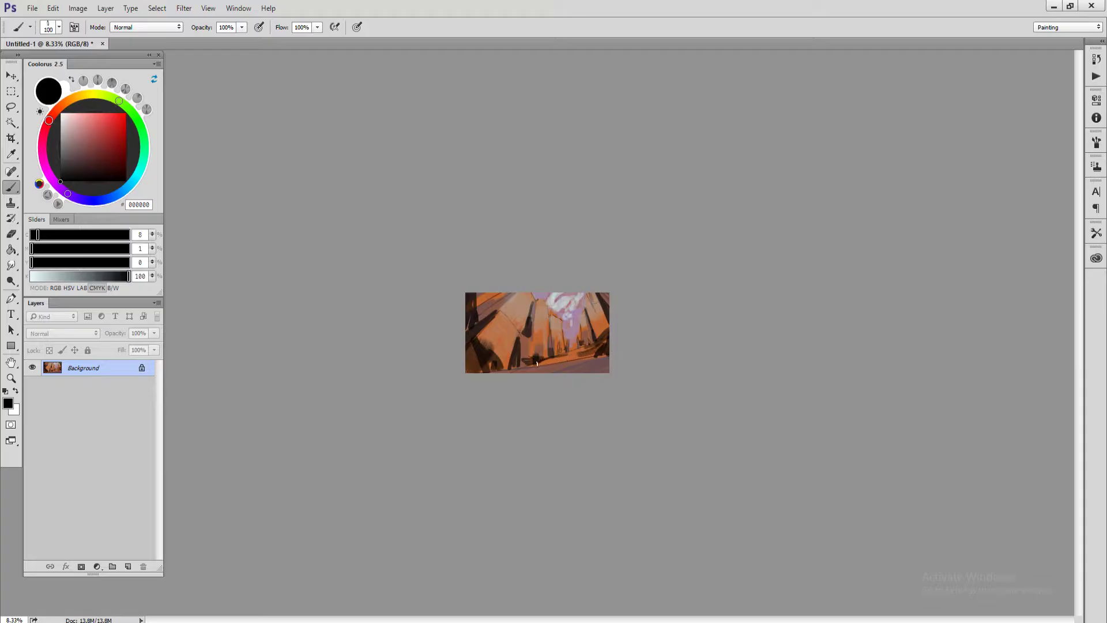
- Sample orange from the ground and repaint the lit ground strip toward the right edge
left_click(571, 354, "alt")
key("bracketleft")
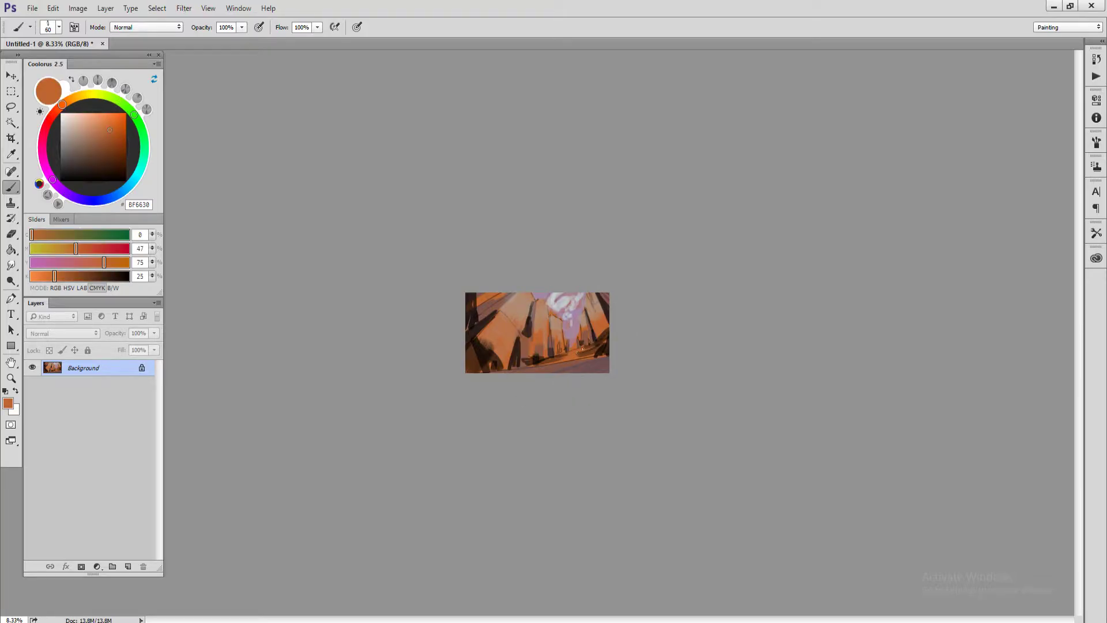
mouse_move(550, 361)
left_mouse_down()
mouse_move(595, 351)
mouse_move(509, 373)
mouse_move(627, 343)
left_mouse_up()
- Set the colour to light blue 7BA2E3, paint the lower sky gap and tower edges, and undo the stray foreground stroke
left_click(113, 198)
left_click(90, 120)
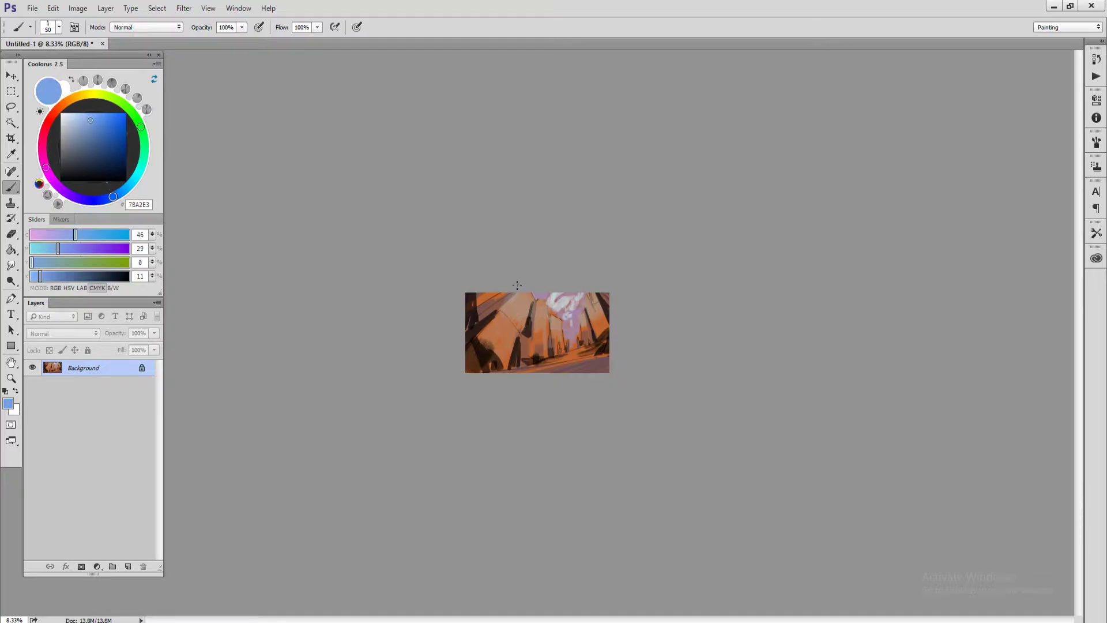
key("ctrl+z")
key("bracketright")
- Switch to black with a larger brush and darken the foreground strip along the bottom of the painting
key("bracketright")
key("bracketright")
key("bracketright")
key("bracketright")
key("bracketright")
key("bracketright")
key("bracketleft")
key("bracketleft")
key("bracketleft")
key("bracketleft")
key("bracketleft")
key("bracketleft")
key("bracketleft")
key("bracketleft")
left_click_drag(578, 334, 581, 336)
left_click_drag(548, 316, 549, 331)
left_click_drag(610, 356, 535, 380)
key("ctrl+z")
key("d")
key("bracketright")
key("bracketright")
key("bracketright")
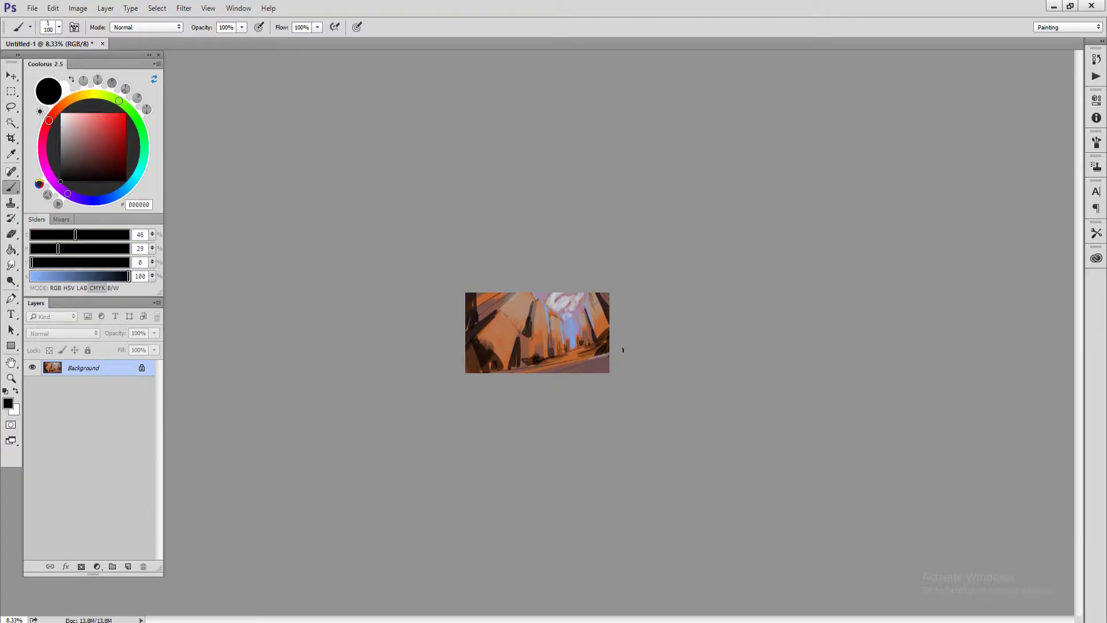
mouse_move(614, 353)
left_mouse_down()
mouse_move(562, 372)
mouse_move(581, 373)
left_mouse_up()
key("bracketleft")
key("bracketleft")
left_click_drag(486, 364, 536, 373)
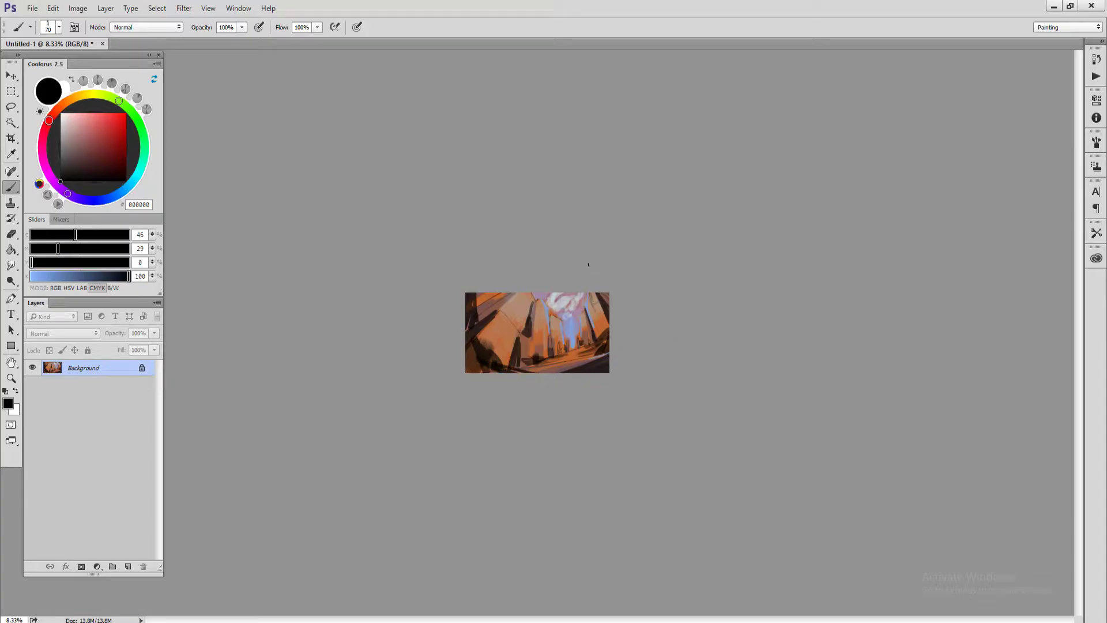
- Paint black shadows on the right tower and at the base of the left-central tower with a smaller brush
left_click_drag(590, 332, 593, 345)
key("bracketleft")
mouse_move(530, 344)
left_mouse_down()
mouse_move(532, 319)
mouse_move(537, 357)
left_mouse_up()
- Sample purple-grey and blue from the sky gap and retouch the area beneath the clouds
left_click(576, 319, "alt")
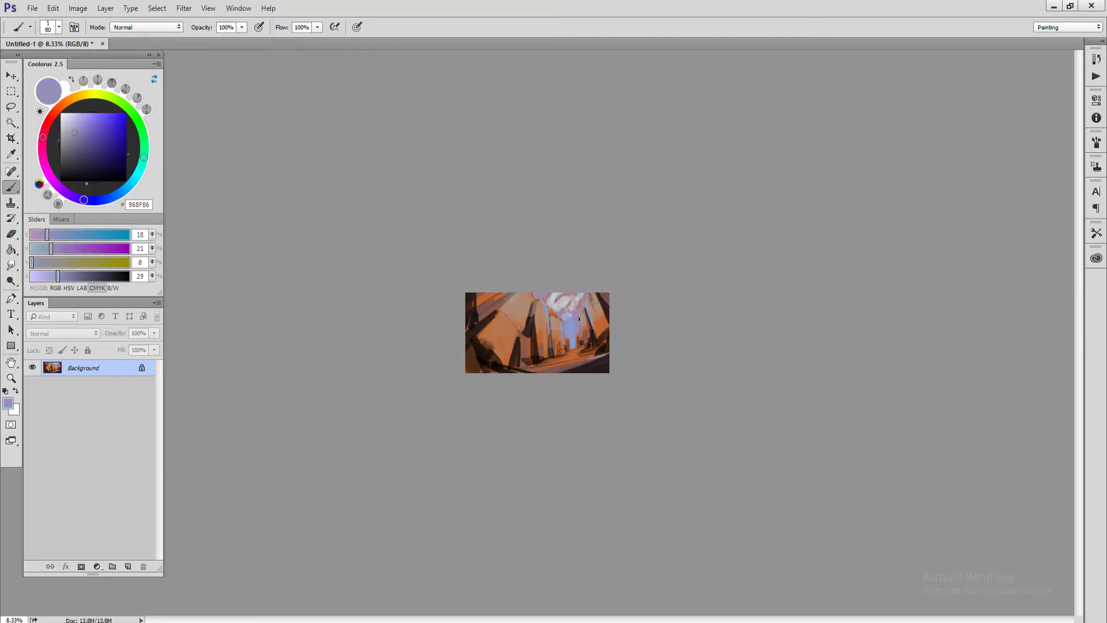
left_click(562, 318, "alt")
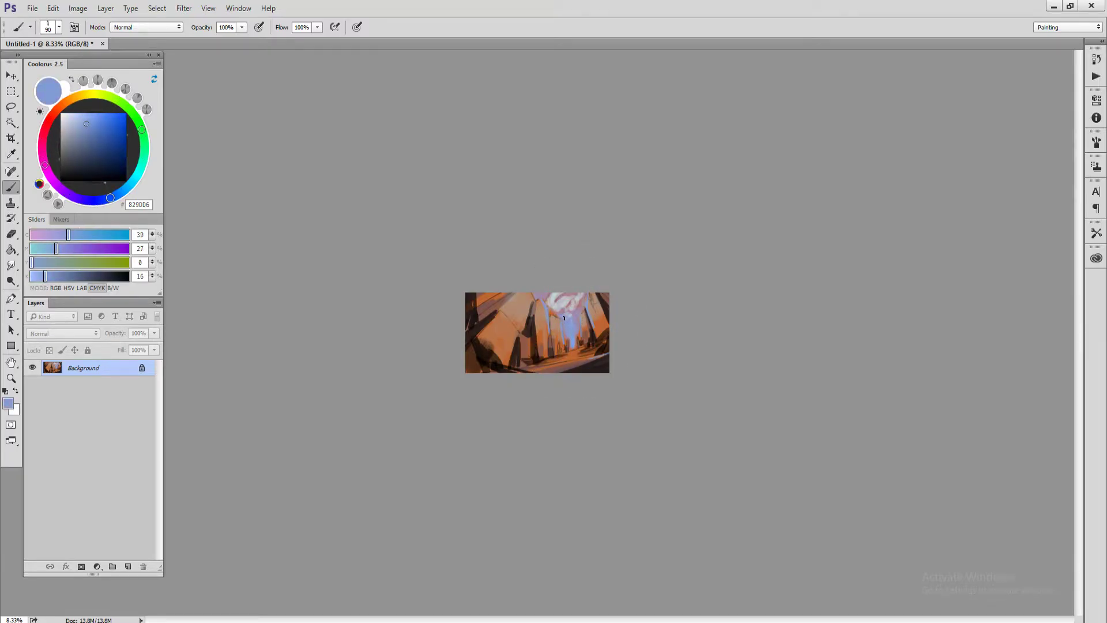
key("bracketright")
key("bracketright")
key("bracketright")
- Sample tan and dark brown tones and paint a brown shadow beside the left-central tower
left_click(522, 328, "alt")
key("bracketleft")
key("bracketleft")
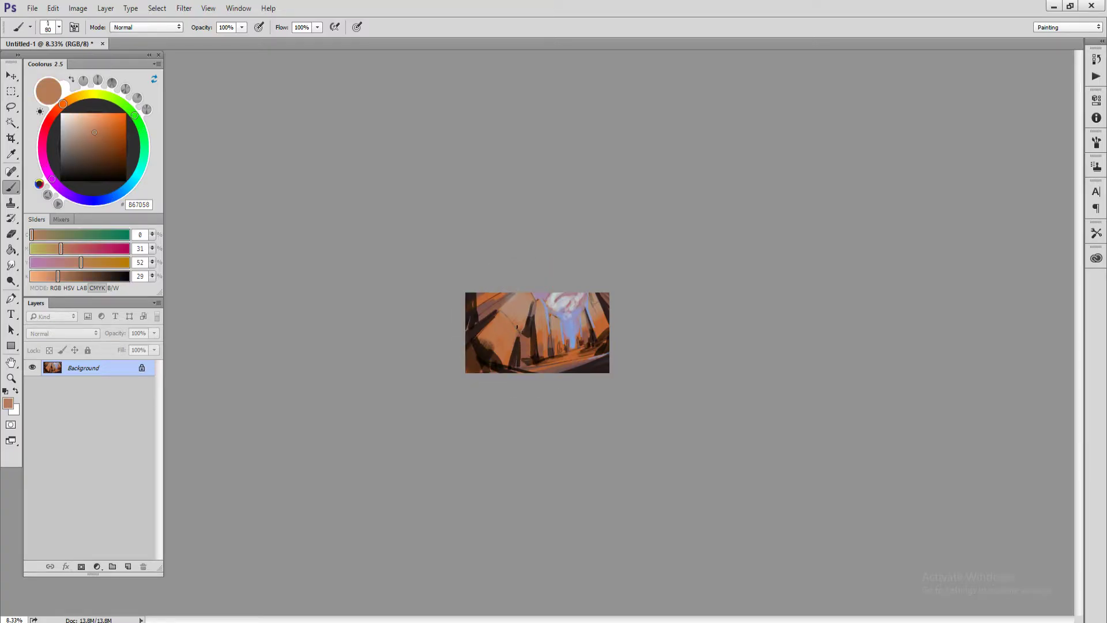
left_click(526, 360, "alt")
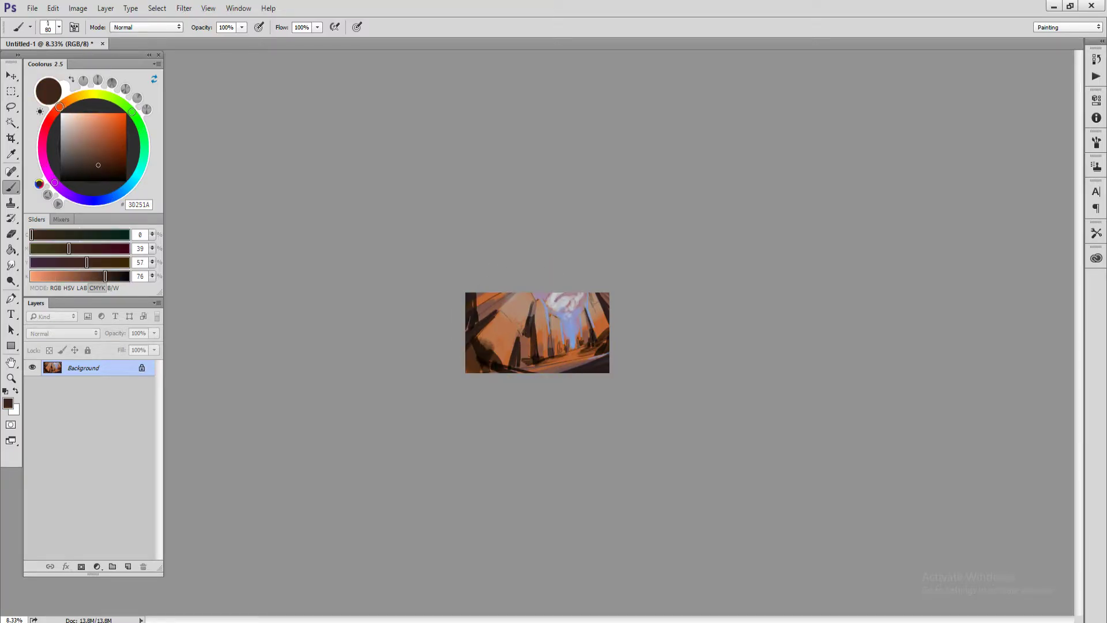
left_click_drag(523, 326, 517, 325)
left_click(522, 327, "alt")
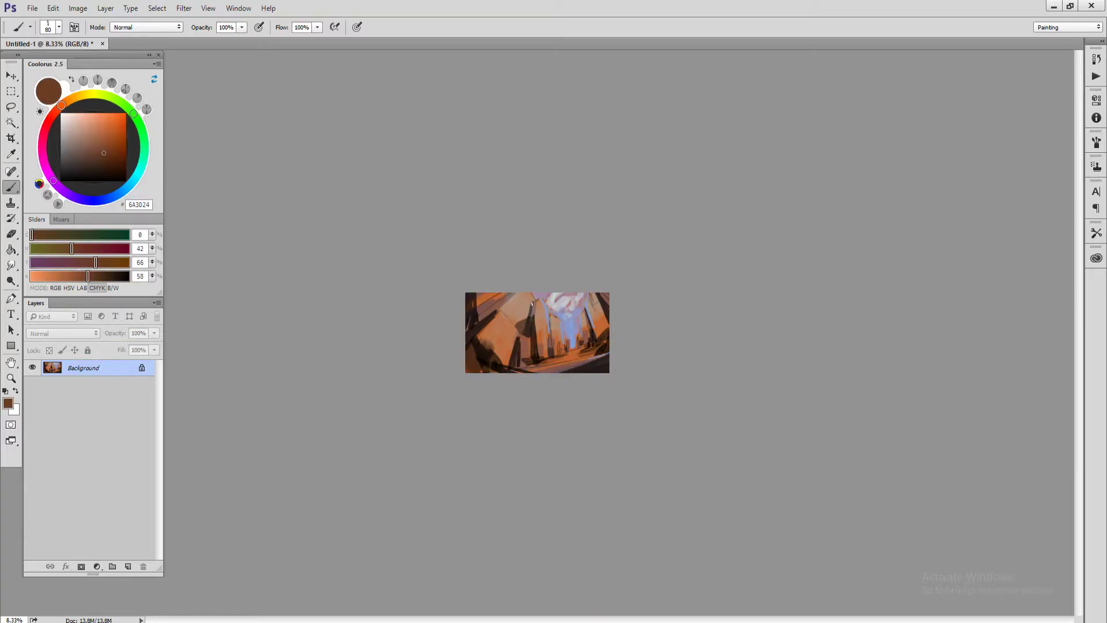
- Sample grey-brown and paint a diagonal shadow wedge across the upper tan tower with a smaller brush
left_click(531, 307, "alt")
key("bracketleft")
key("bracketleft")
left_click_drag(531, 305, 517, 322)
left_click_drag(527, 305, 514, 321)
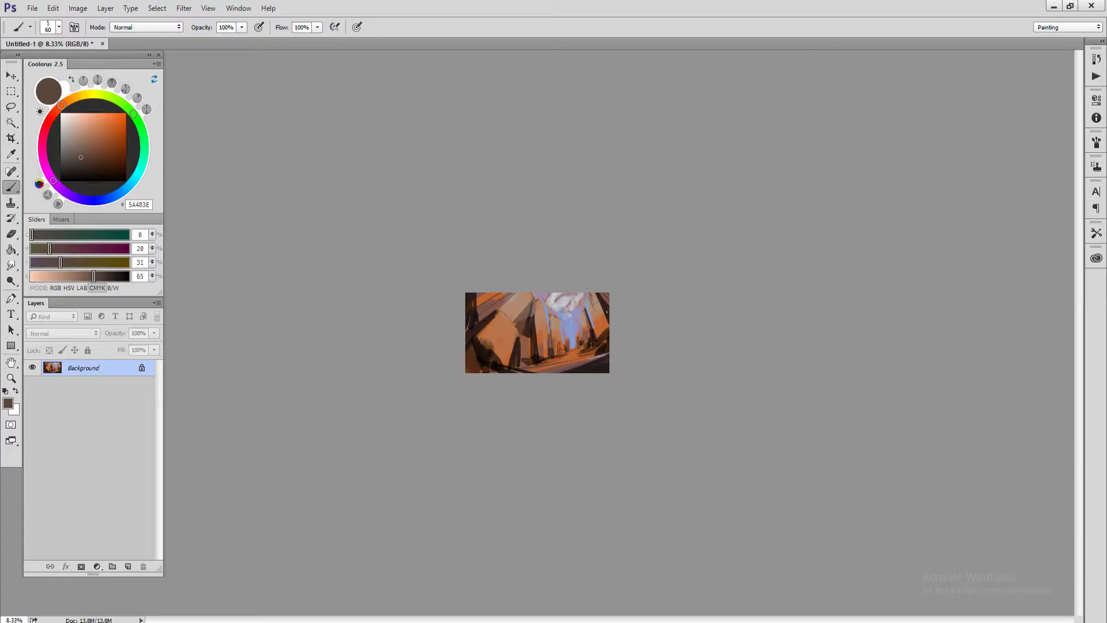
- Sample dark browns from the shadows and paint the shaded sides of the right and central towers
left_click(600, 328, "alt")
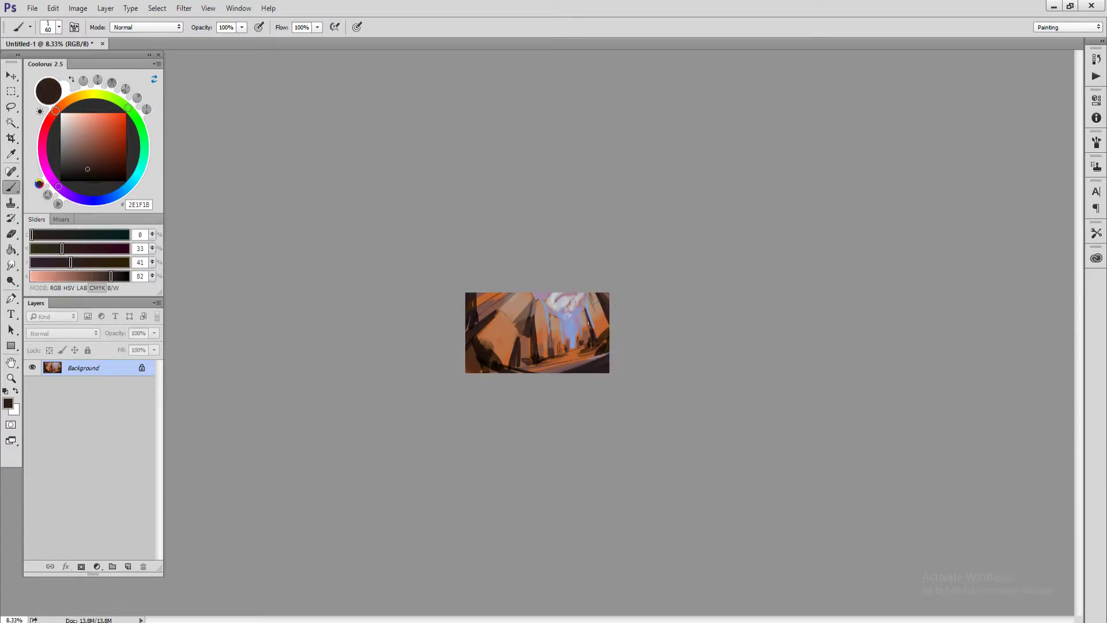
left_click(593, 334, "alt")
key("[")
left_click(555, 343, "alt")
left_click_drag(550, 313, 553, 351)
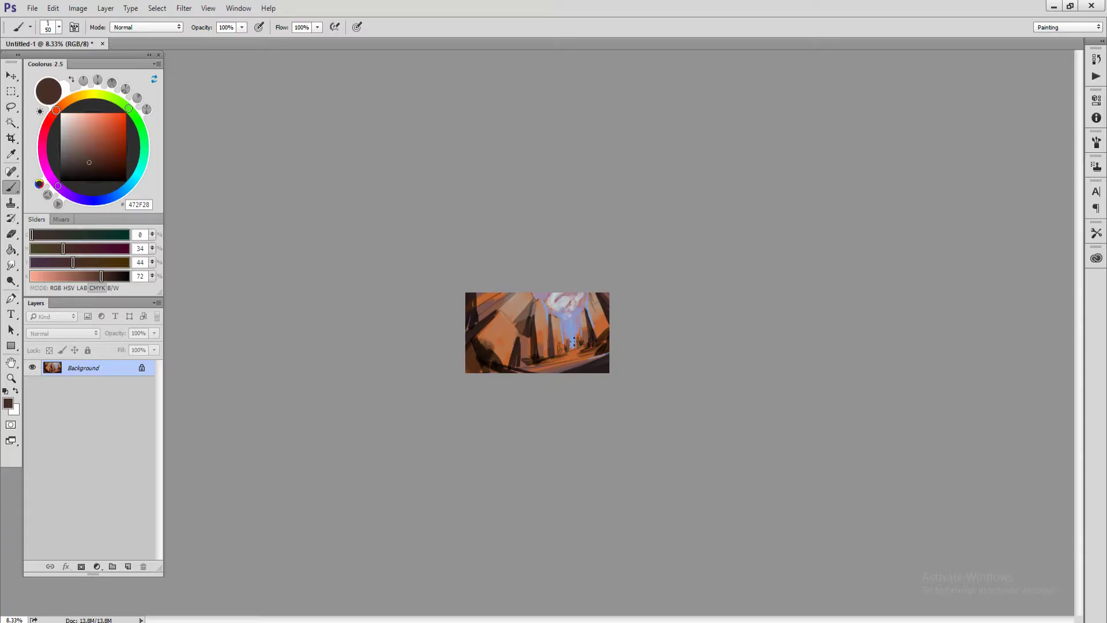
- Set the colour to dark red 7C2015, paint red patches on the central tower and left block, and undo the last strokes
left_click(545, 295, "alt")
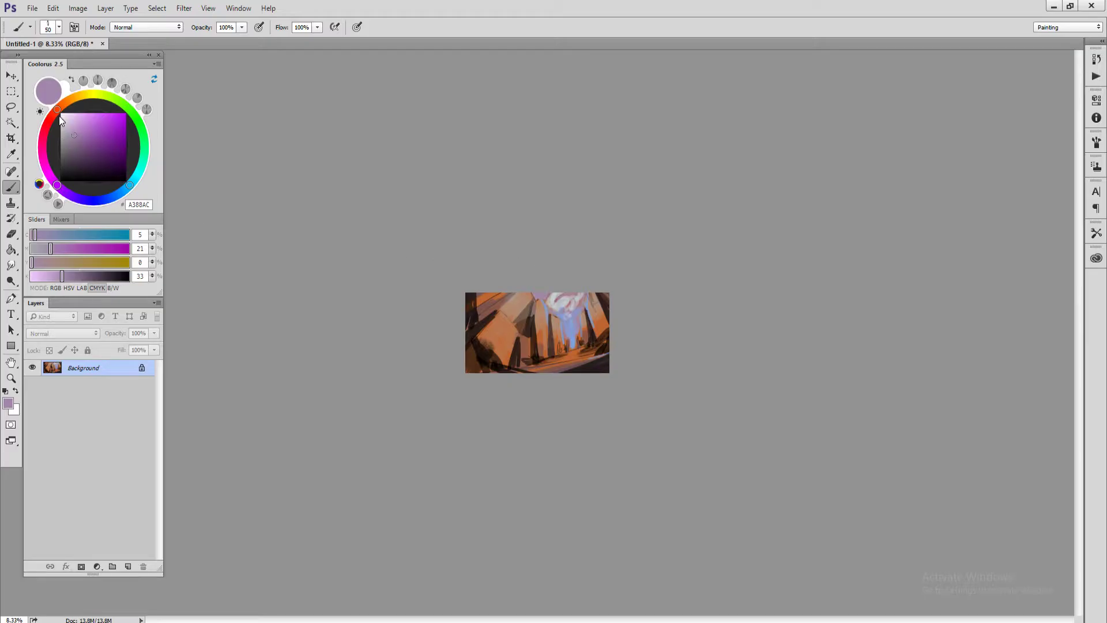
left_click_drag(60, 118, 79, 123)
left_click(98, 149)
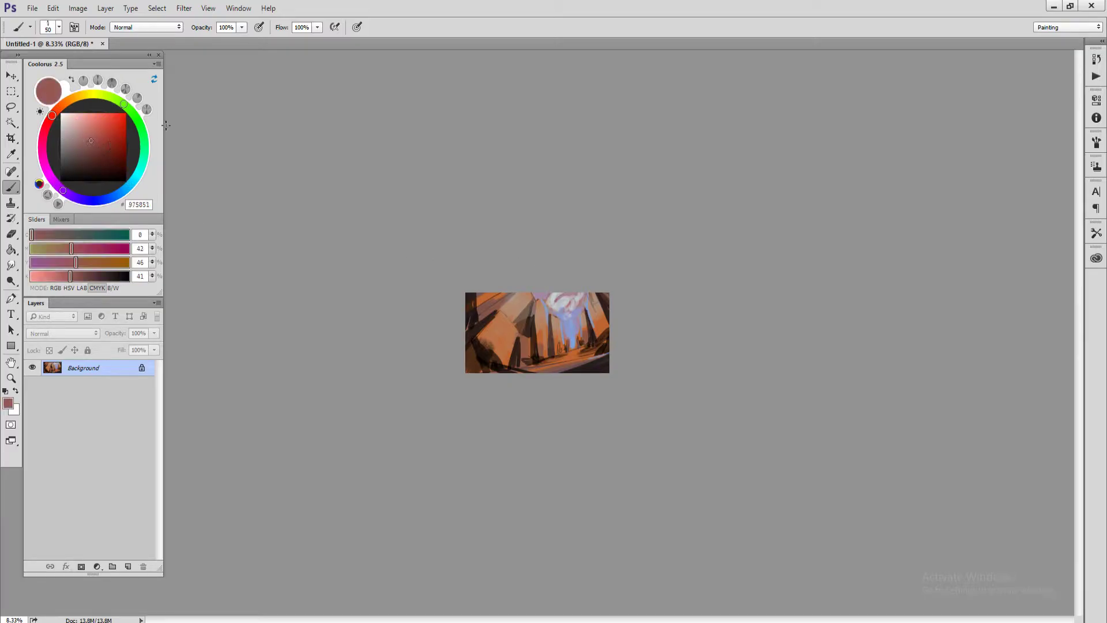
left_click_drag(92, 128, 115, 148)
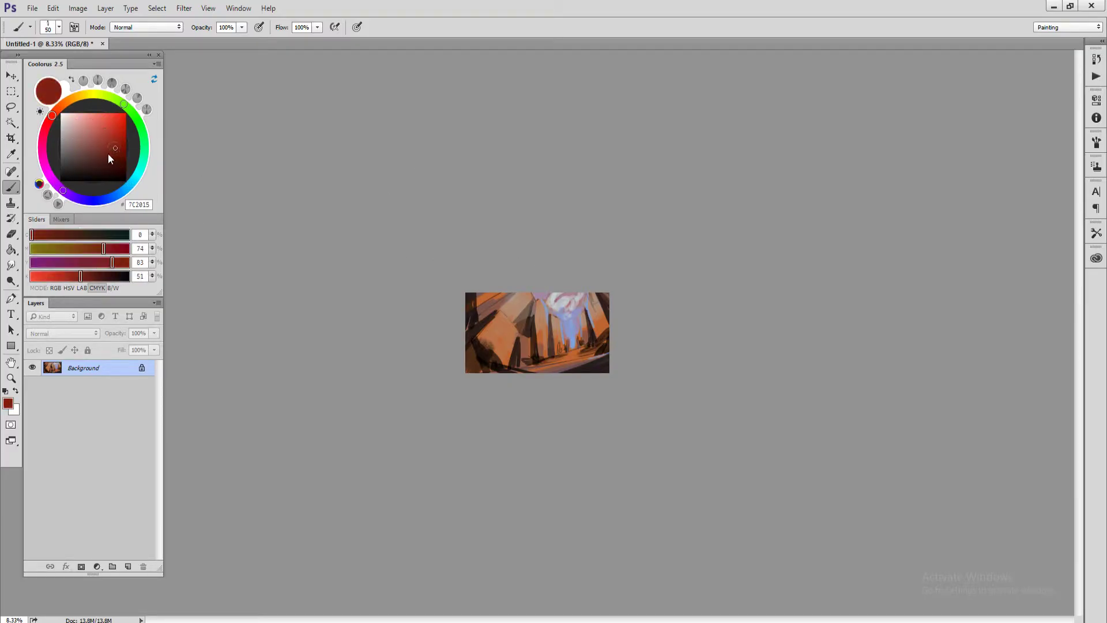
key("bracketright")
key("bracketright")
key("bracketright")
key("bracketright")
key("bracketright")
- Paint dark red accents on the right edge, the upper-left bands and the large left block, varying the brush size
key("bracketright")
key("bracketright")
key("bracketleft")
key("bracketleft")
mouse_move(540, 331)
left_mouse_down()
mouse_move(545, 359)
mouse_move(500, 334)
mouse_move(503, 360)
left_mouse_up()
key("ctrl+alt+z")
key("ctrl+alt+z")
left_click_drag(602, 322, 604, 331)
left_click_drag(476, 317, 493, 300)
key("bracketright")
key("bracketright")
key("bracketright")
key("bracketright")
key("bracketright")
key("bracketright")
key("bracketright")
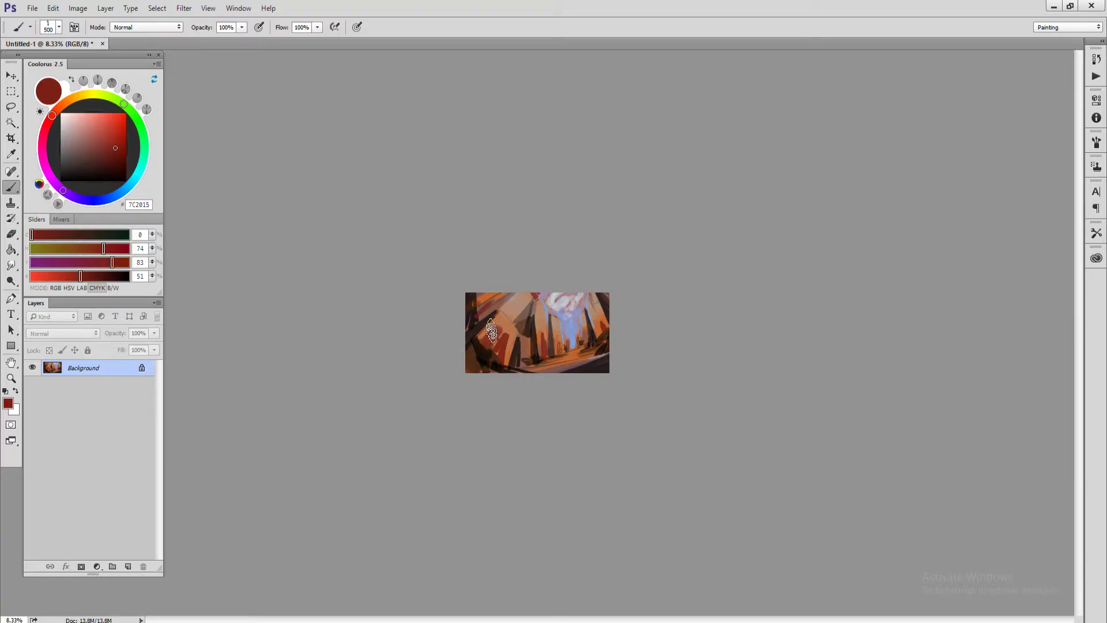
key("bracketleft")
key("bracketleft")
key("bracketleft")
key("bracketleft")
key("bracketleft")
key("bracketleft")
- Sample orange and dark red from the large left block and refine the edges of its red patches
key("ctrl+plus")
key("ctrl+plus")
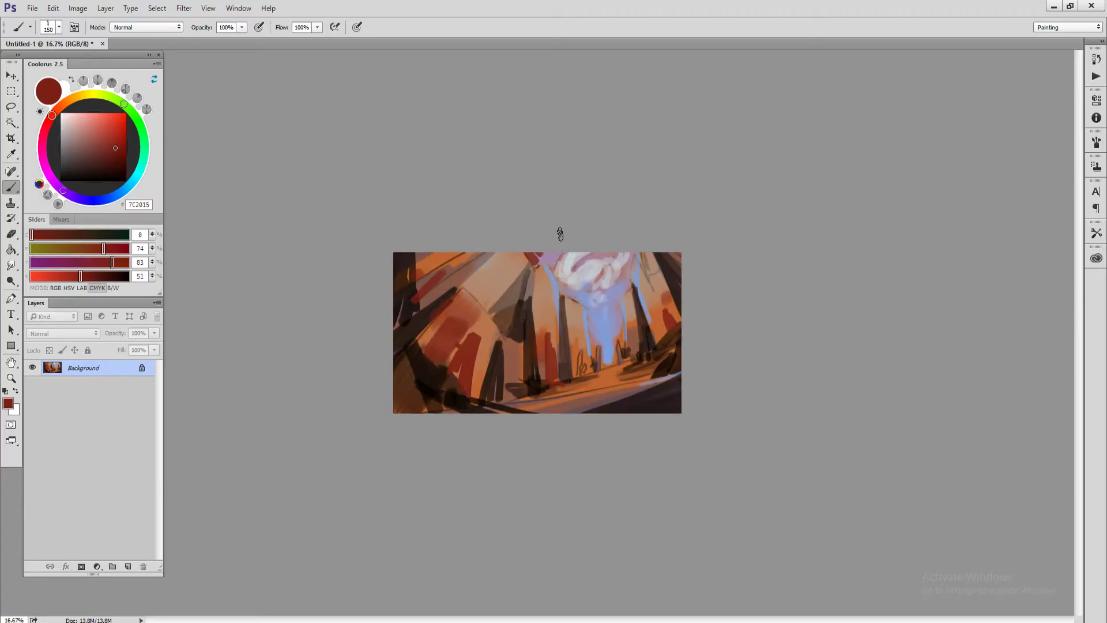
left_click(475, 338, "alt")
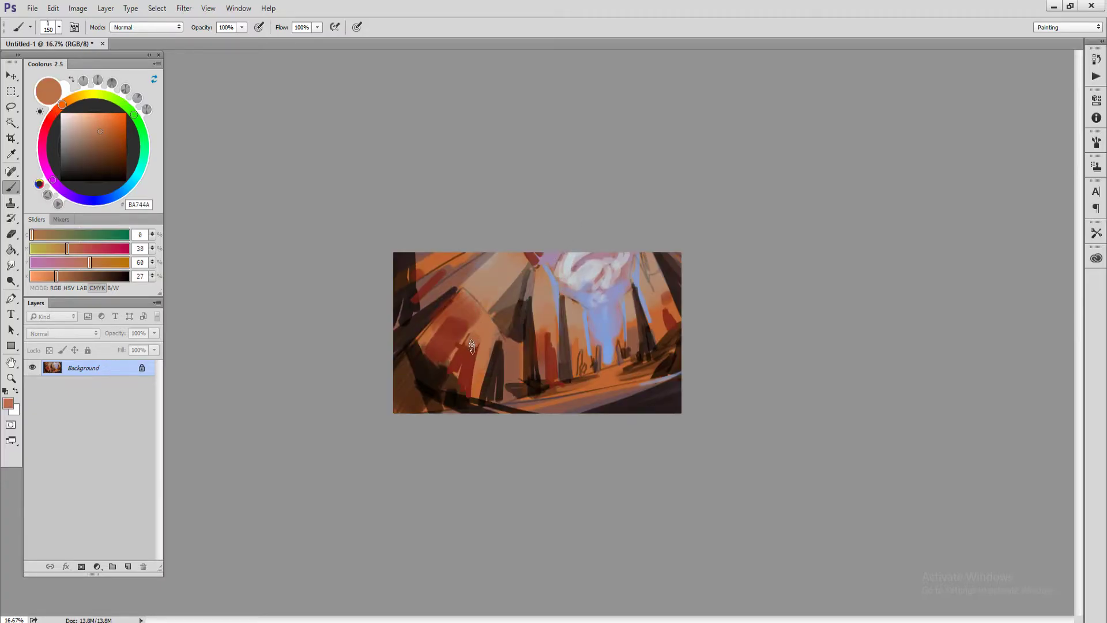
key("bracketright")
left_click(479, 335, "alt")
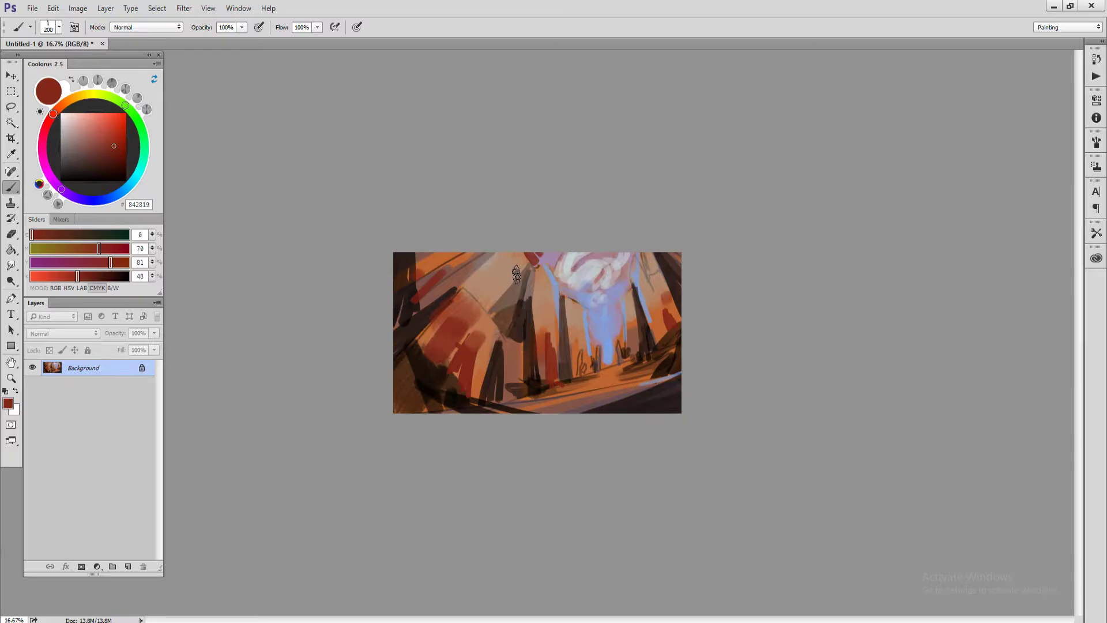
- Sample tan and dark red from the central tower and reshape its red patch with a smaller brush
left_click(549, 326, "alt")
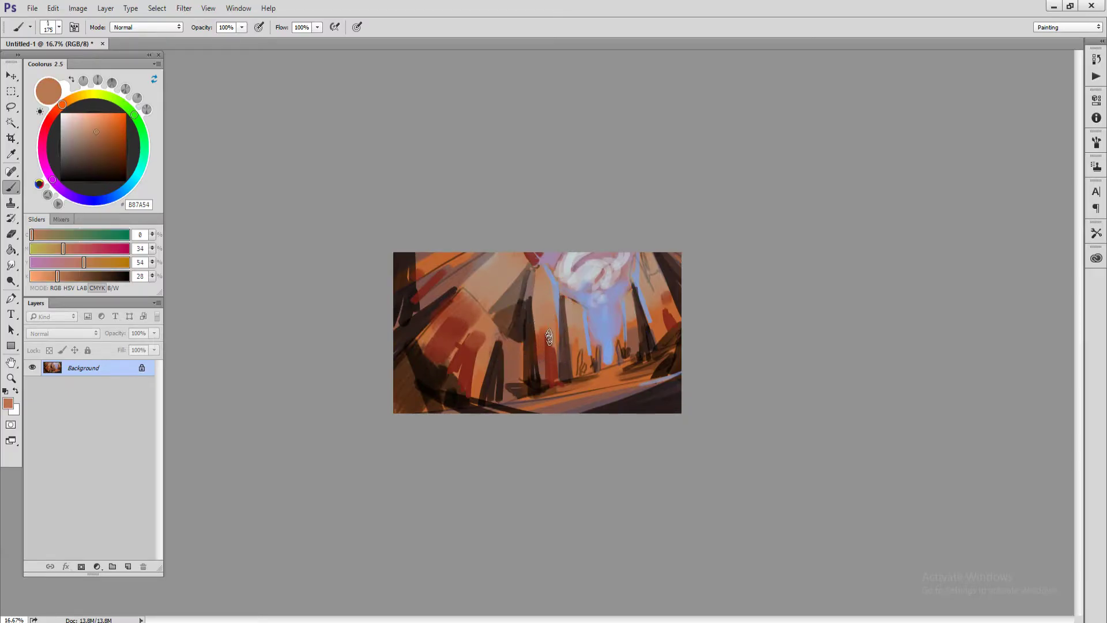
key("bracketleft")
key("bracketleft")
key("bracketleft")
left_click(548, 359, "alt")
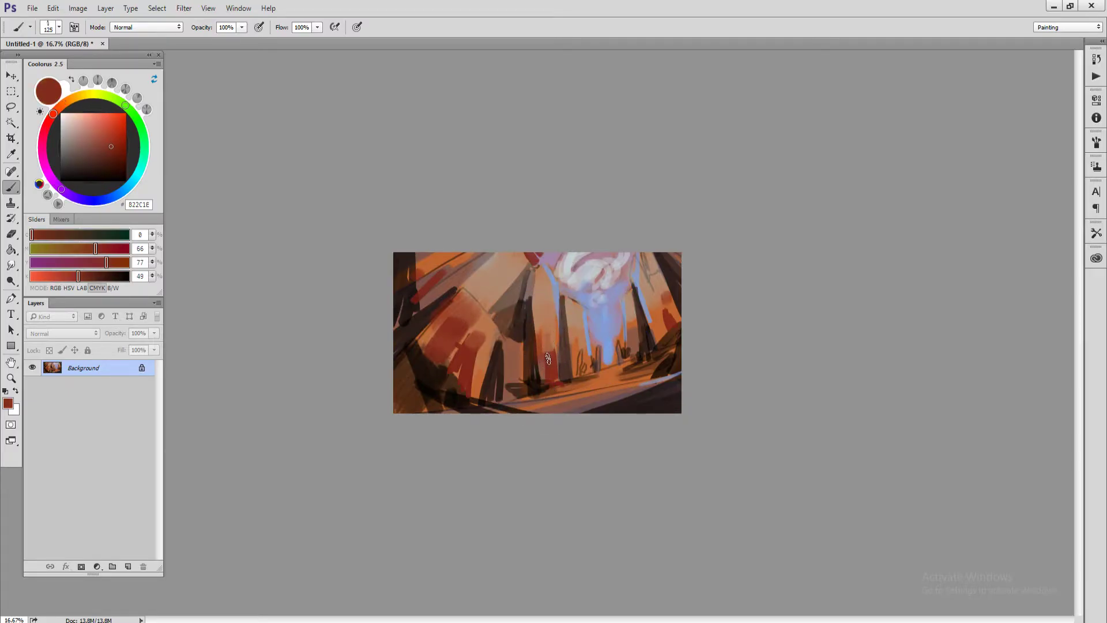
left_click(549, 324, "alt")
left_click_drag(550, 326, 554, 339)
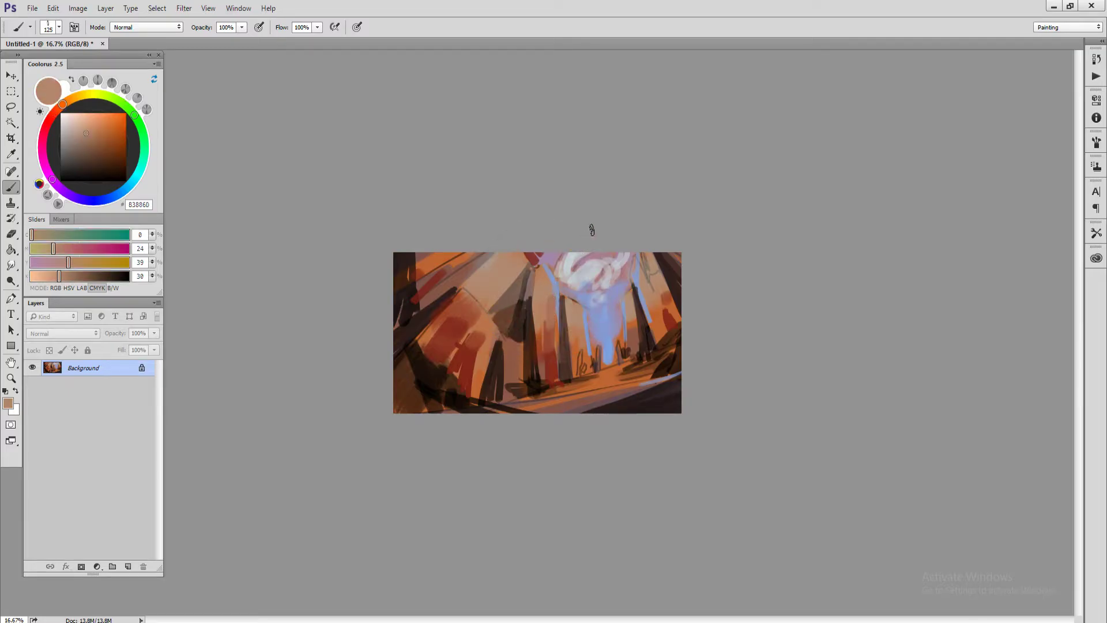
- Sample blue and tan beside the left edge of the sky gap and refine the neighbouring tower's edge with a smaller brush
left_click(585, 317, "alt")
left_click(585, 315, "alt")
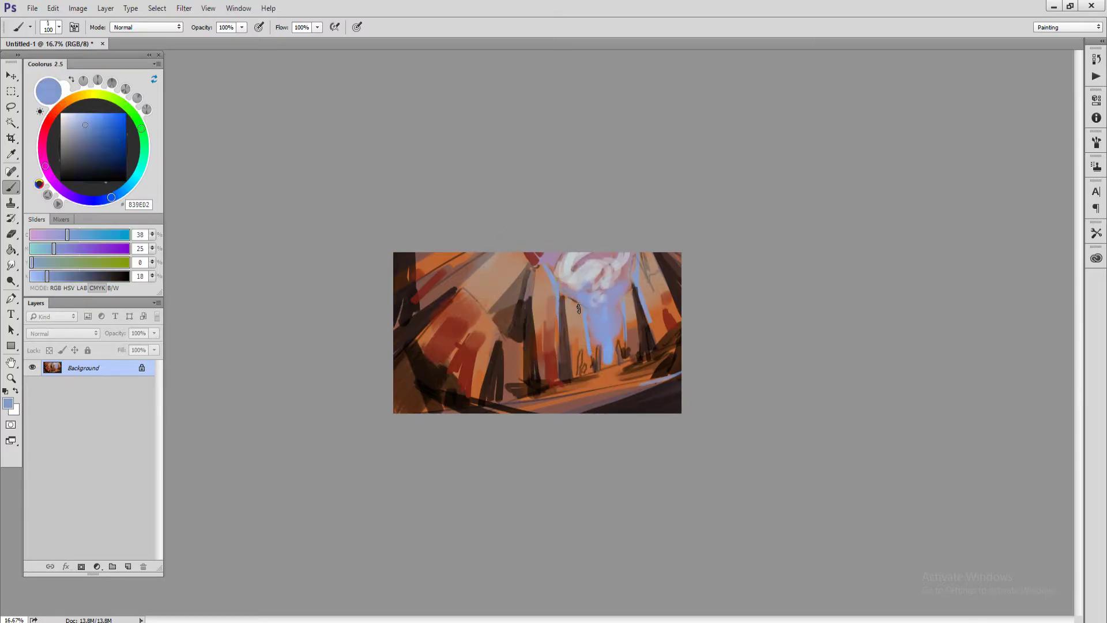
key("bracketleft")
key("bracketleft")
key("bracketleft")
key("bracketleft")
key("bracketleft")
key("bracketleft")
key("bracketleft")
key("bracketleft")
left_click(573, 303, "alt")
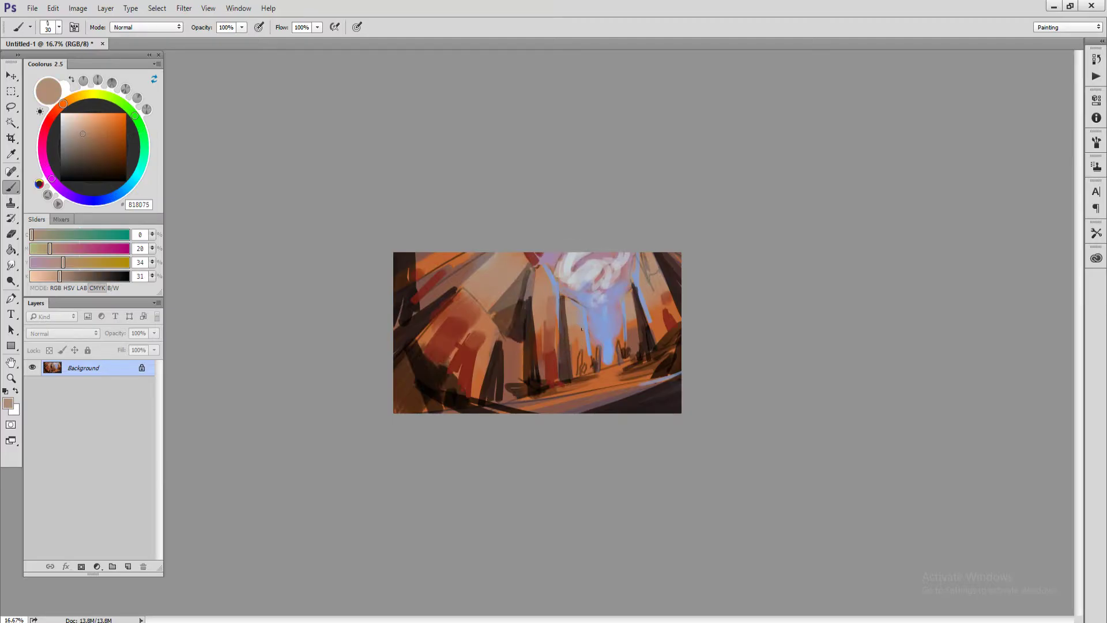
left_click(578, 333, "alt")
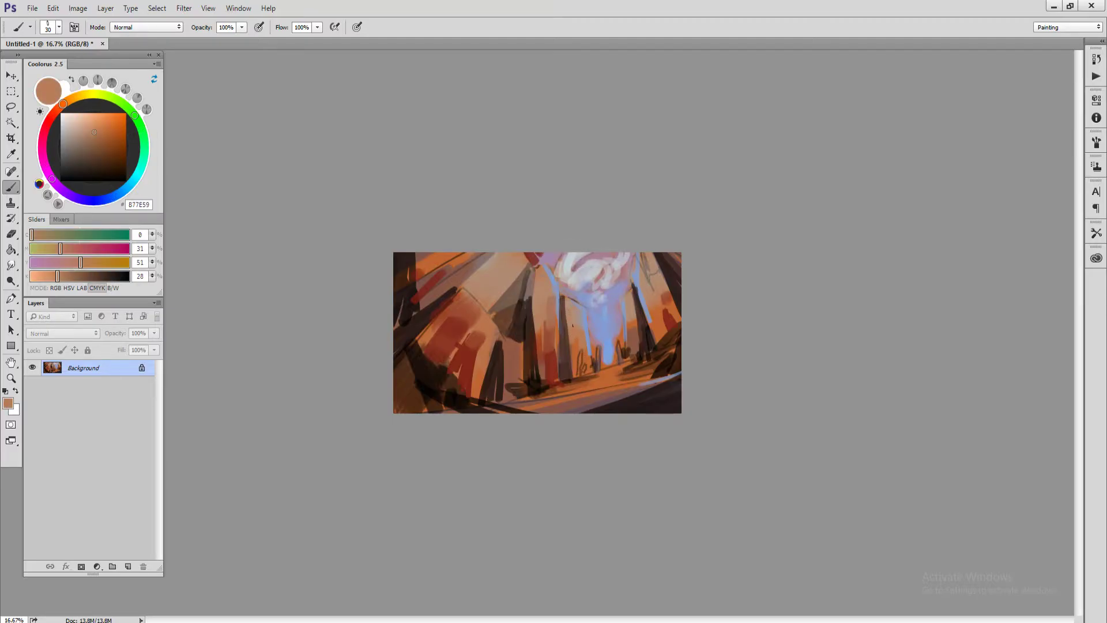
- Sample browns, near-black and orange to paint small dark silhouettes and tidy the ground at the left foot of the sky gap
left_click(575, 360, "alt")
left_click(581, 371, "alt")
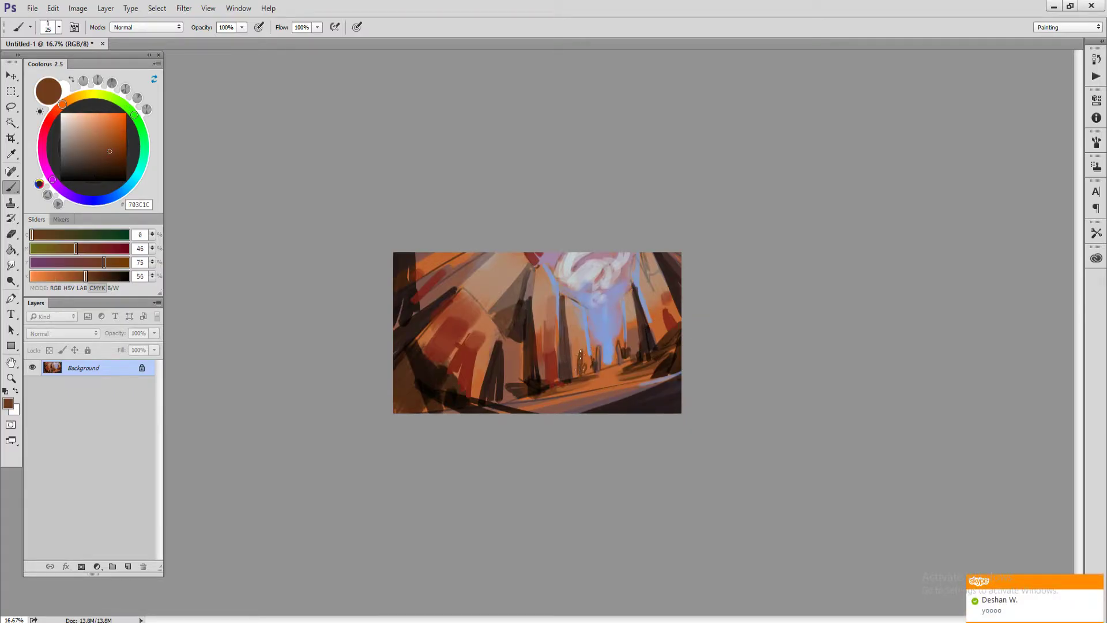
key("]")
left_click_drag(588, 369, 590, 367)
left_click(636, 384, "alt")
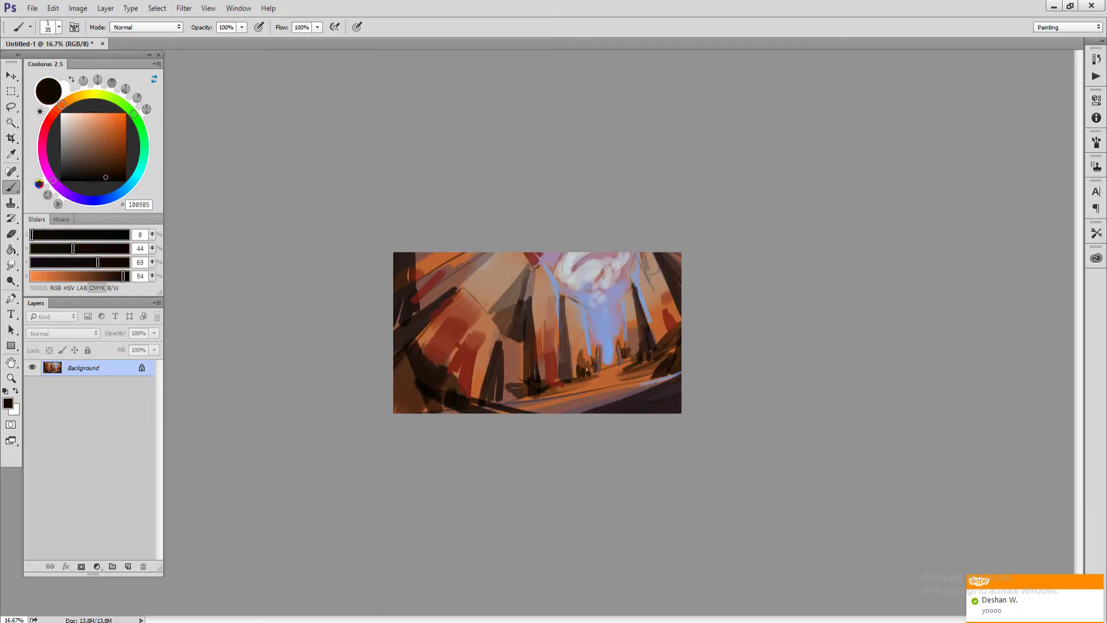
left_click(578, 375, "alt")
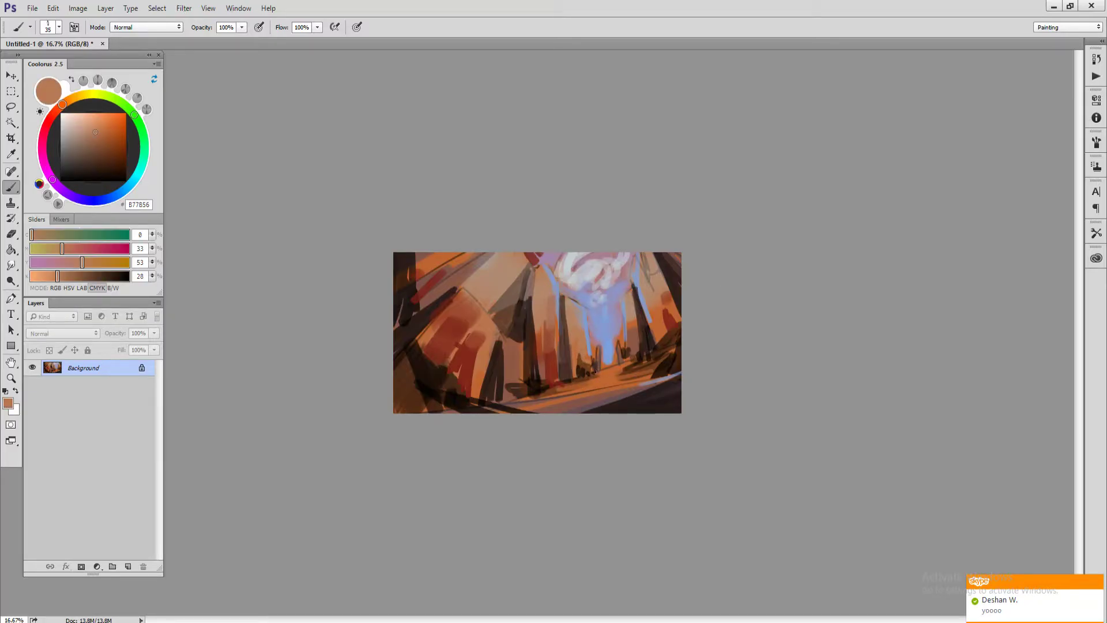
left_click(591, 386, "alt")
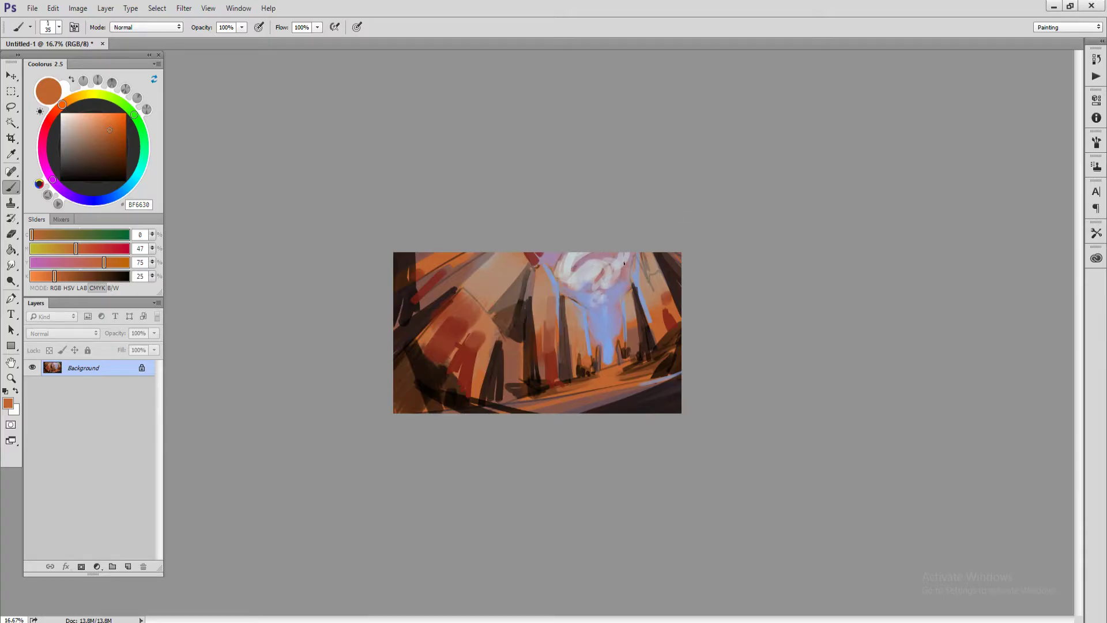
- Sample dark red from the far-right tower and touch up its red patch
key("alt")
key("bracketleft")
left_click(667, 314, "alt")
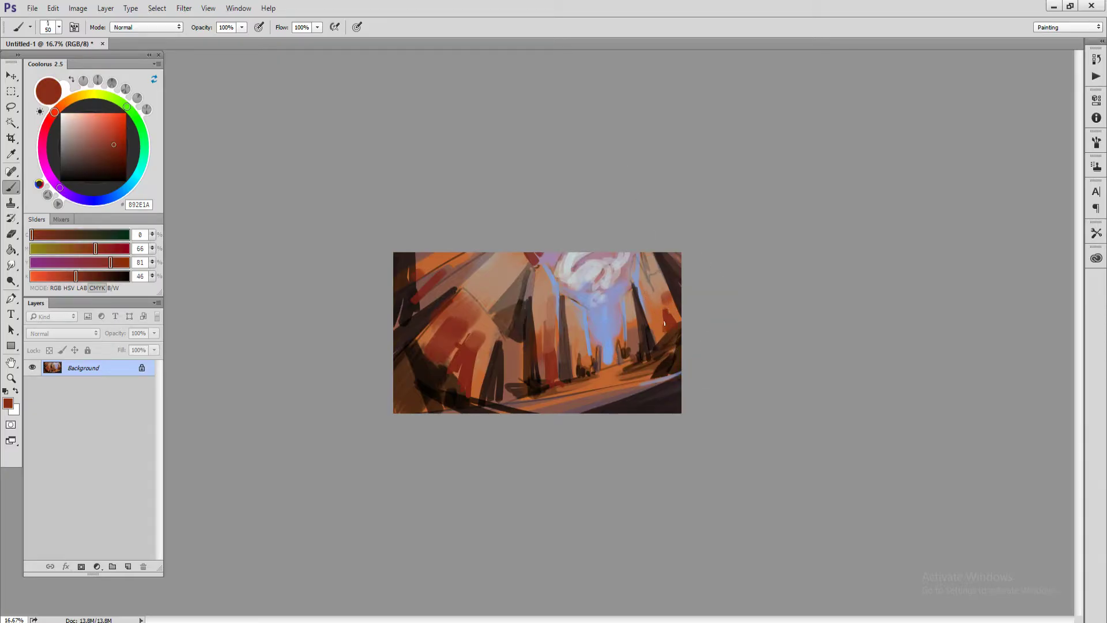
left_click_drag(662, 305, 664, 315)
key("alt")
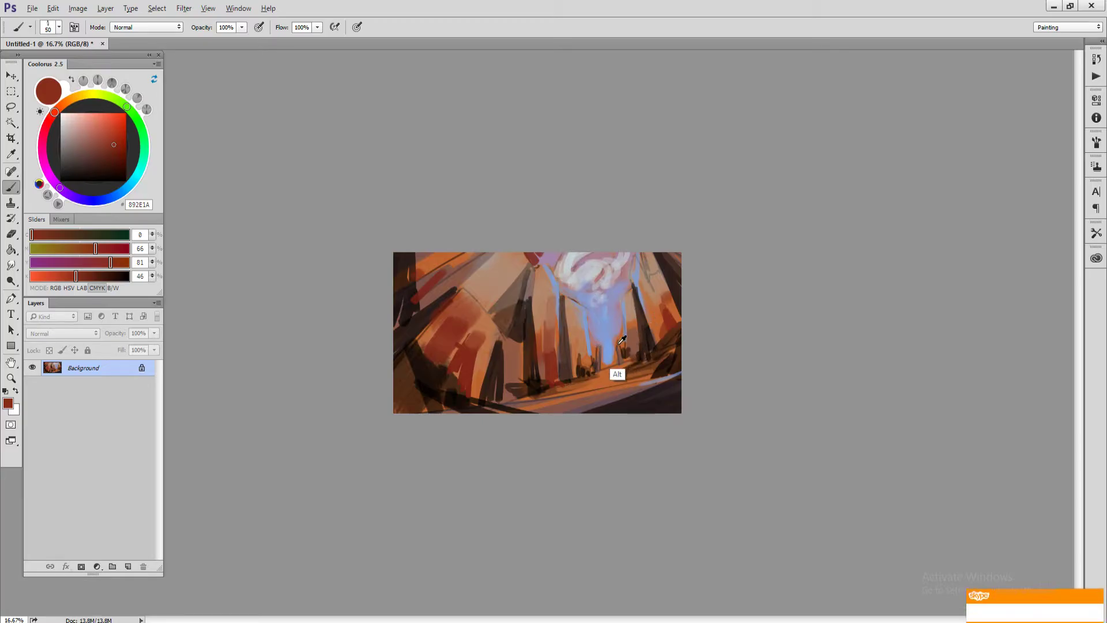
- Sample blue and purple from the sky gap and repaint its lower part and edges, varying the brush size
left_click(614, 346, "alt")
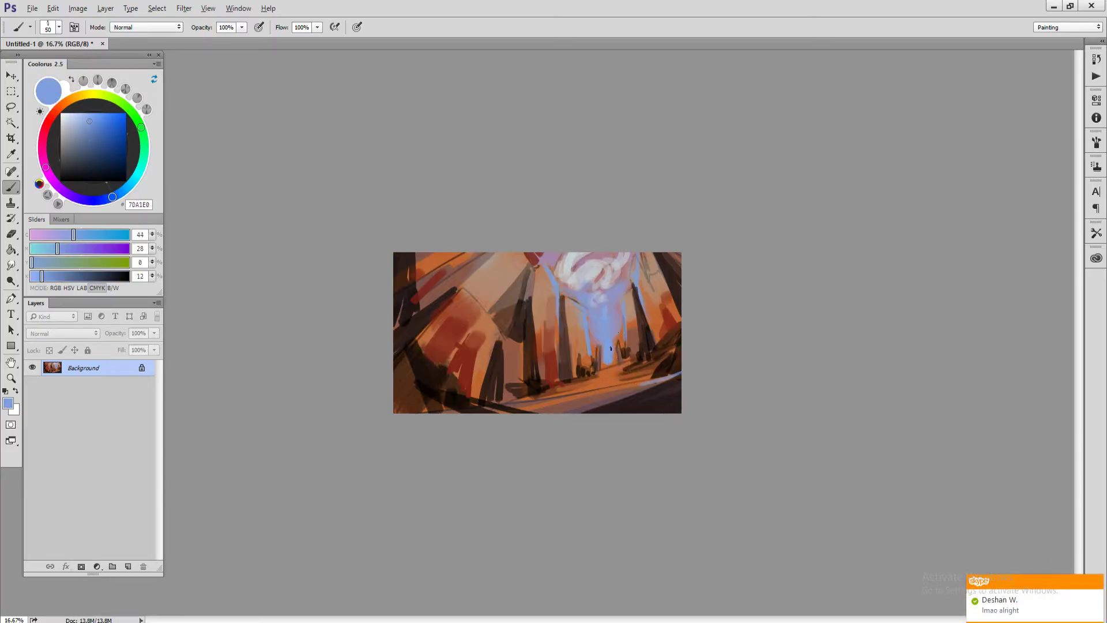
left_click_drag(612, 348, 610, 363)
left_click(615, 341, "alt")
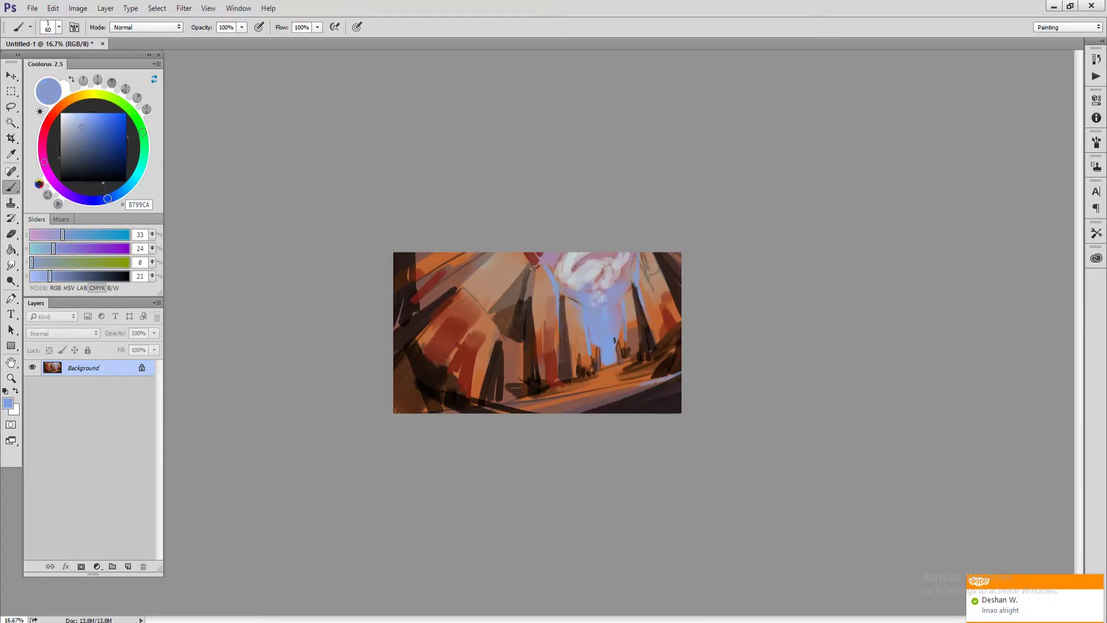
left_click(623, 320, "alt")
key("bracketleft")
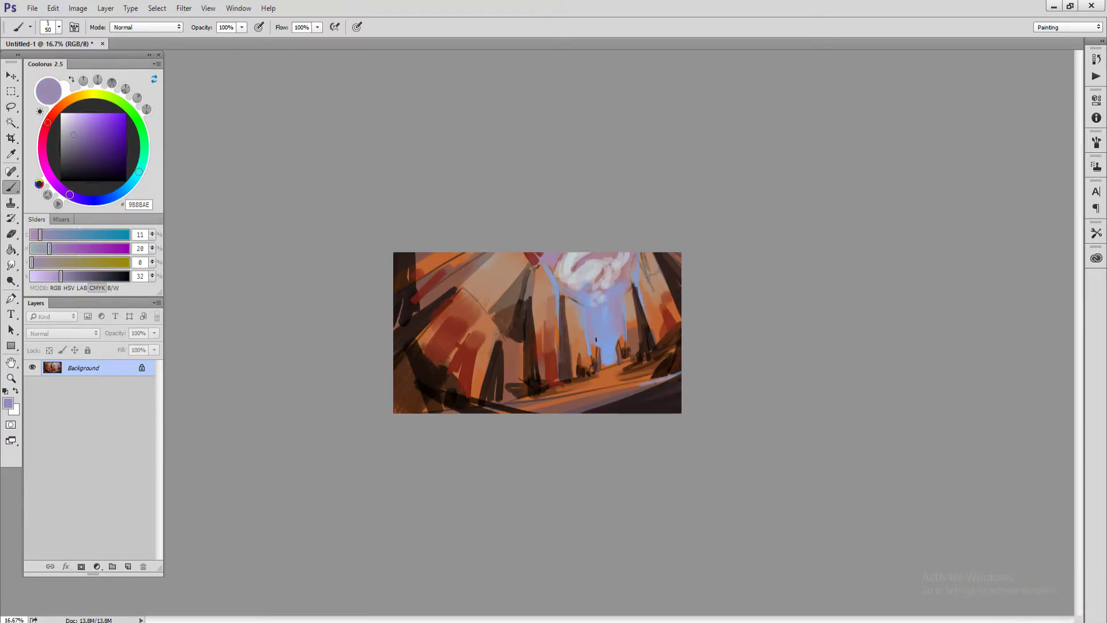
key("bracketleft")
left_click(610, 367, "alt")
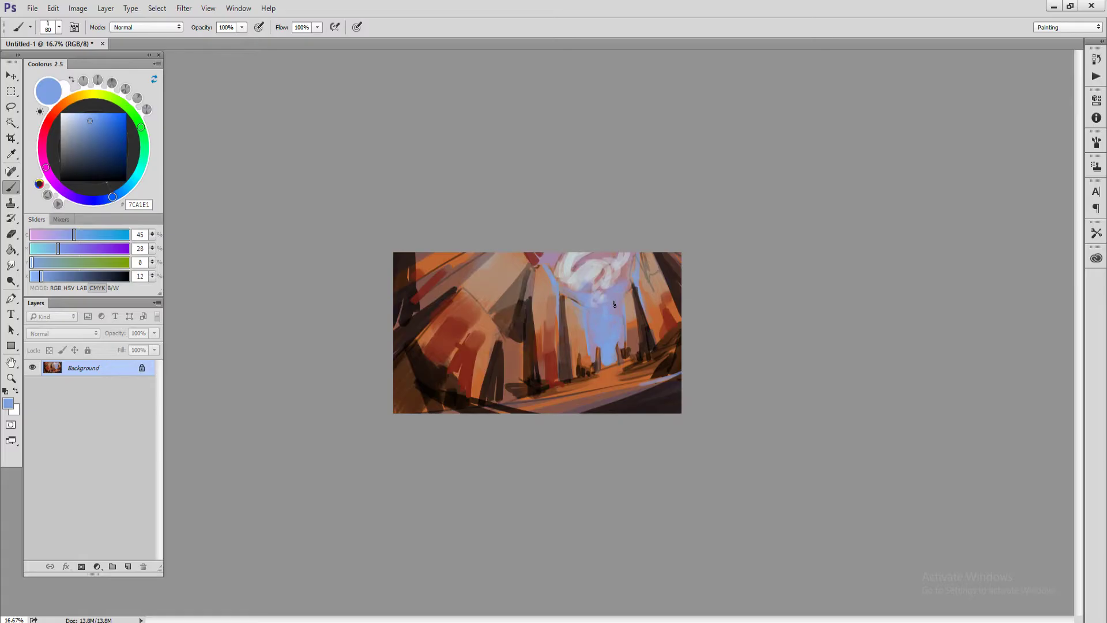
left_click(606, 372, "alt")
- Set the colour to dark blue 134599 and paint a thin distant spire at the foot of the sky gap
left_click_drag(103, 144, 127, 146)
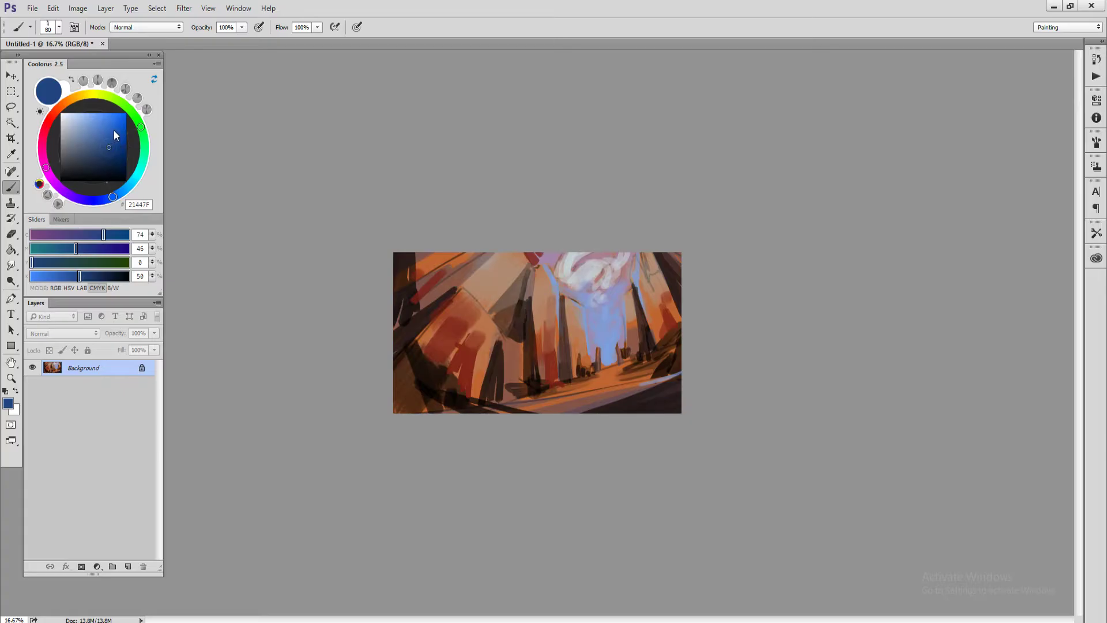
left_click(114, 131)
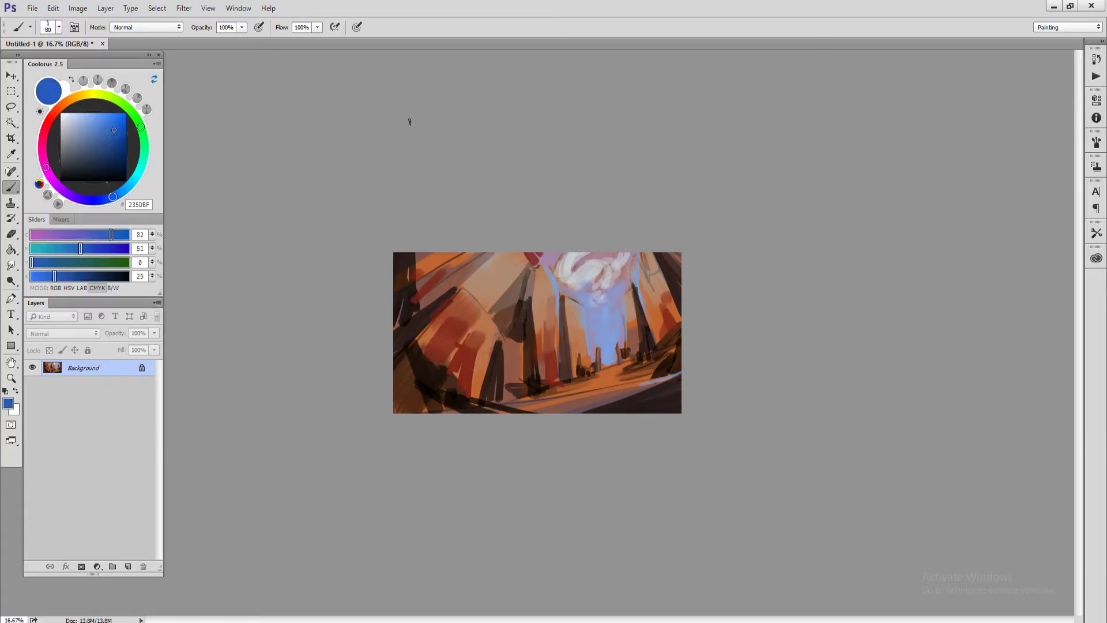
left_click(118, 140)
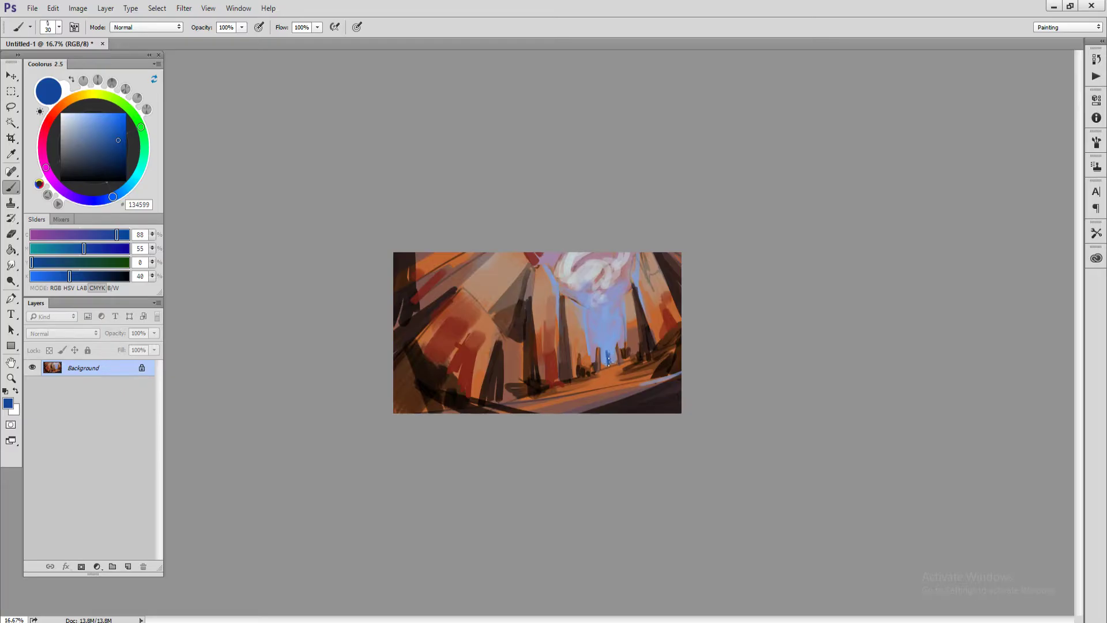
left_click_drag(607, 354, 605, 328)
- Paint dark blue strokes across the white clouds and out to the sky gap's right edge with a larger brush
key("bracketright")
mouse_move(601, 270)
left_mouse_down()
mouse_move(590, 268)
mouse_move(613, 265)
left_mouse_up()
key("bracketright")
key("bracketright")
key("bracketright")
key("bracketright")
left_click_drag(592, 275, 572, 296)
key("bracketright")
left_click_drag(627, 271, 641, 284)
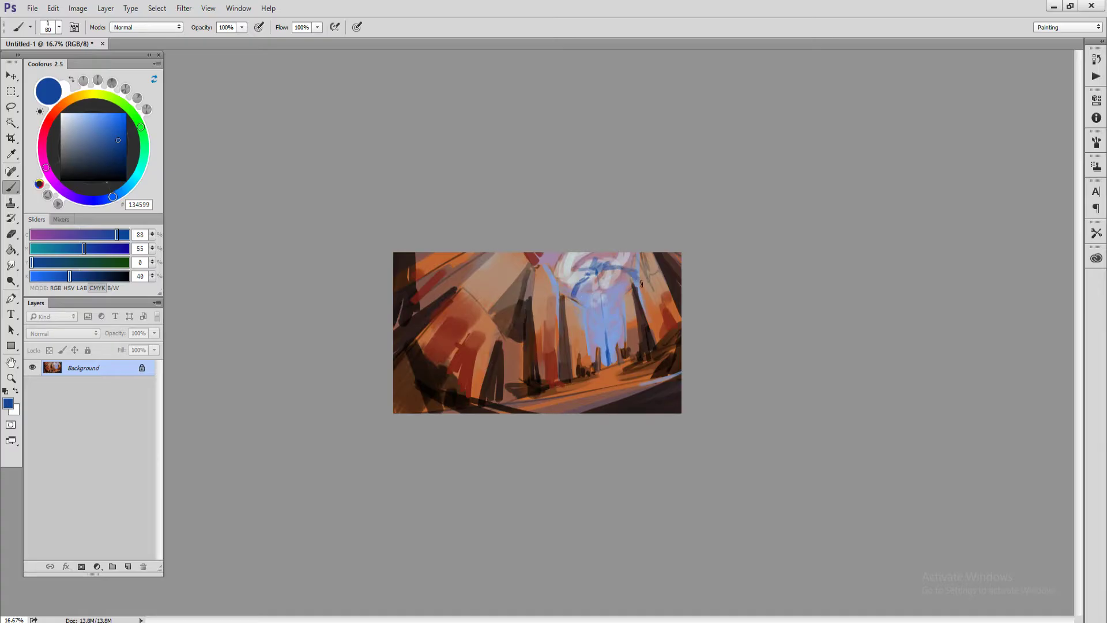
key("bracketleft")
key("bracketright")
- Set the colour to cyan 4DC5E7 and paint thin highlights along the lower edges of the sky gap
left_click(605, 358, "alt")
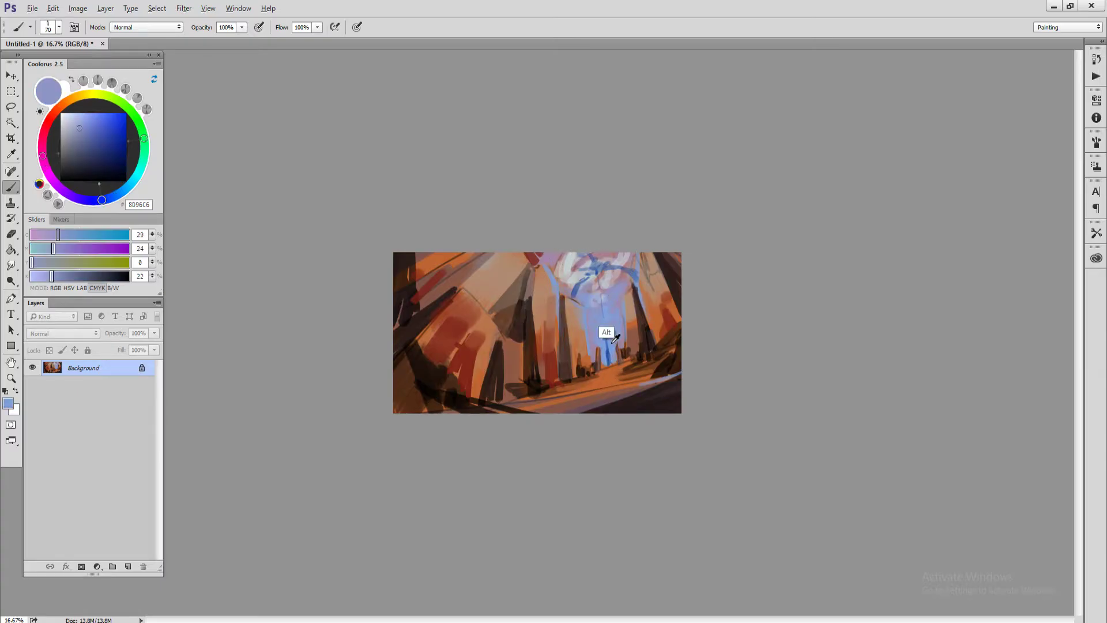
left_click(131, 185)
left_click(105, 119)
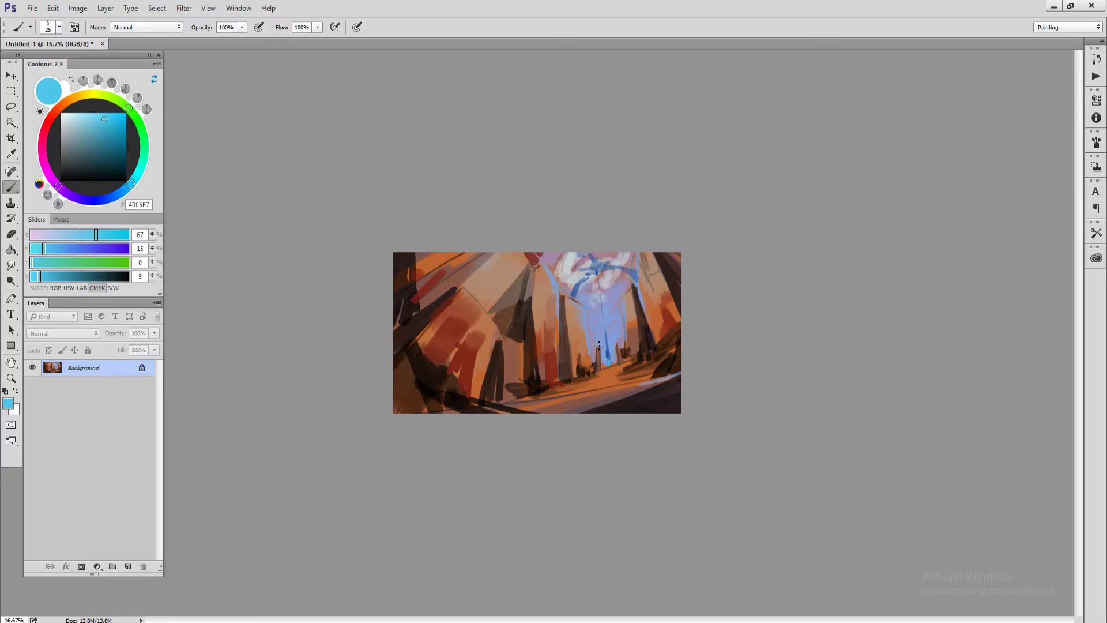
left_click_drag(597, 346, 598, 372)
left_click(625, 334, "alt")
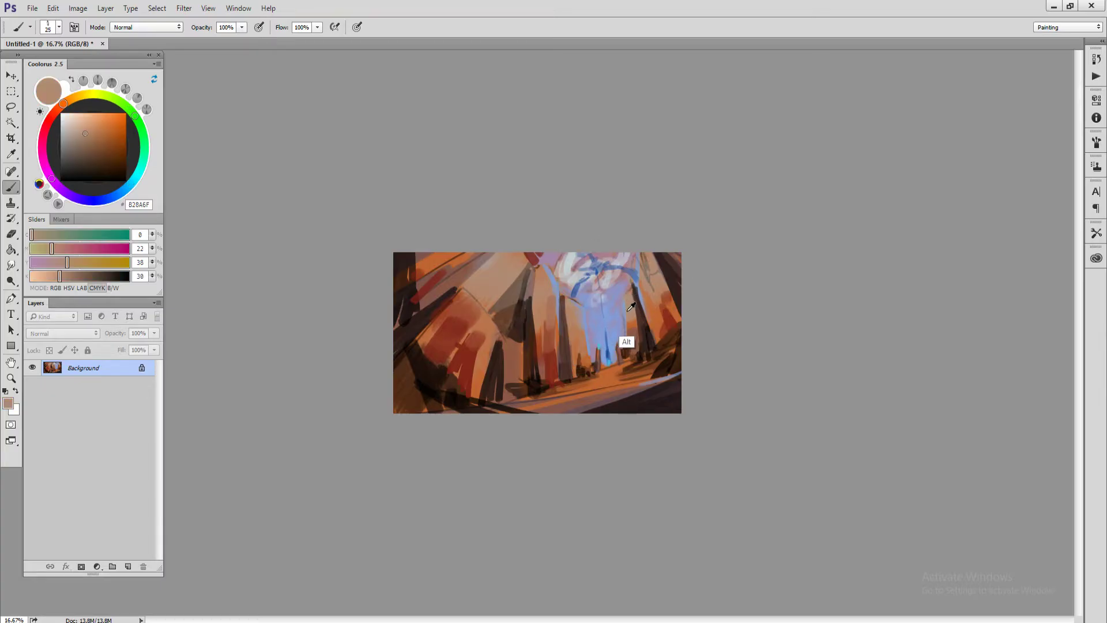
left_click(609, 348, "alt")
key("bracketleft")
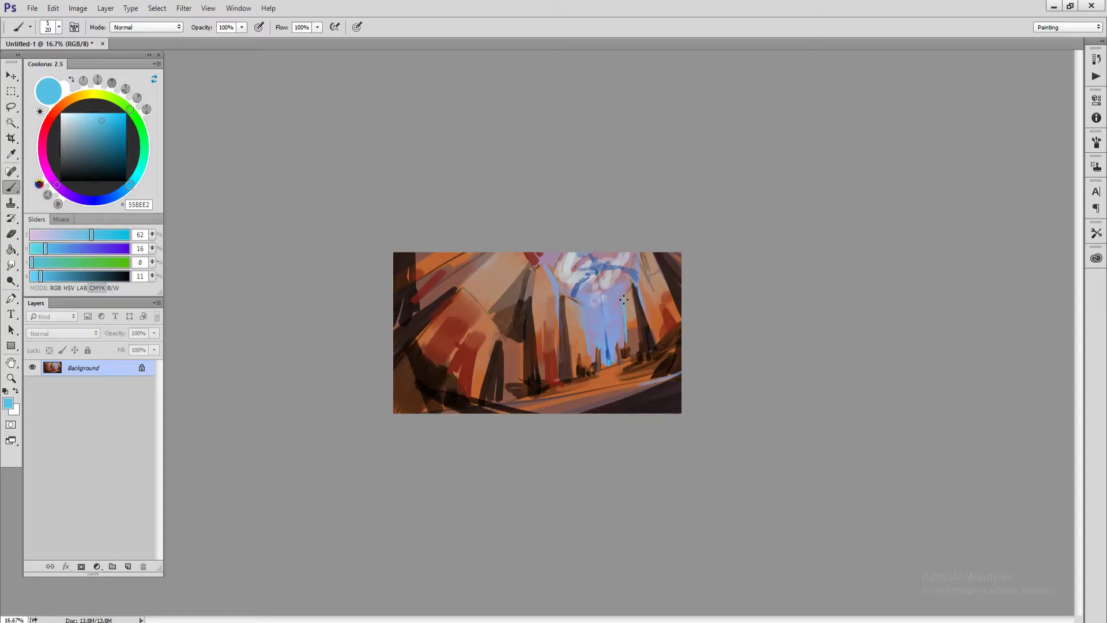
- Enlarge the brush and paint broader cyan highlights along the upper sides of the blue sky column
key("bracketright")
key("bracketright")
key("bracketright")
key("bracketright")
key("bracketright")
key("bracketright")
left_click_drag(629, 294, 627, 317)
key("bracketleft")
key("bracketleft")
key("bracketleft")
key("bracketright")
key("bracketright")
key("bracketright")
- Sample tan, dark brown and greyish purple to clean up the tower edges around the cyan highlights with smaller brushes
key("alt")
left_click(571, 318, "alt")
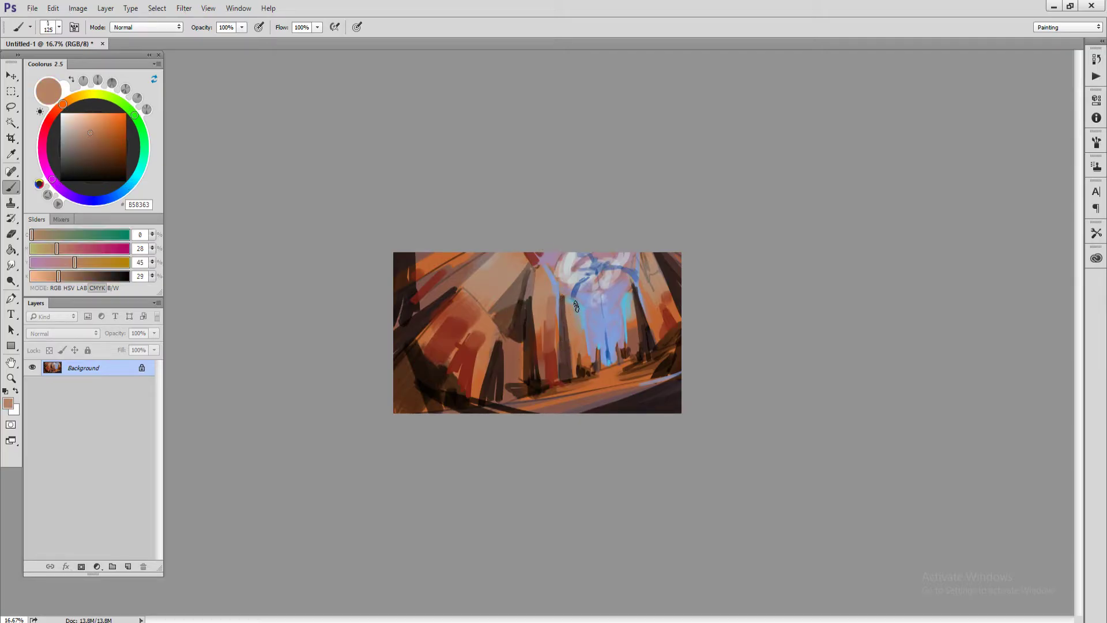
key("bracketleft")
key("bracketleft")
left_click(635, 303, "alt")
left_click(629, 304, "alt")
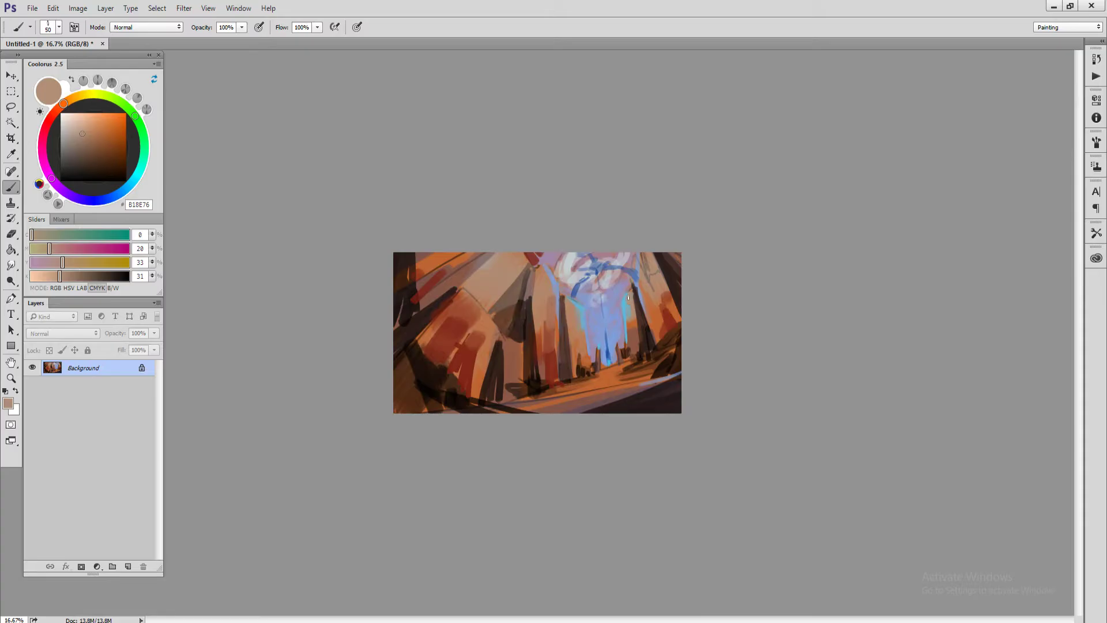
left_click(636, 299, "alt")
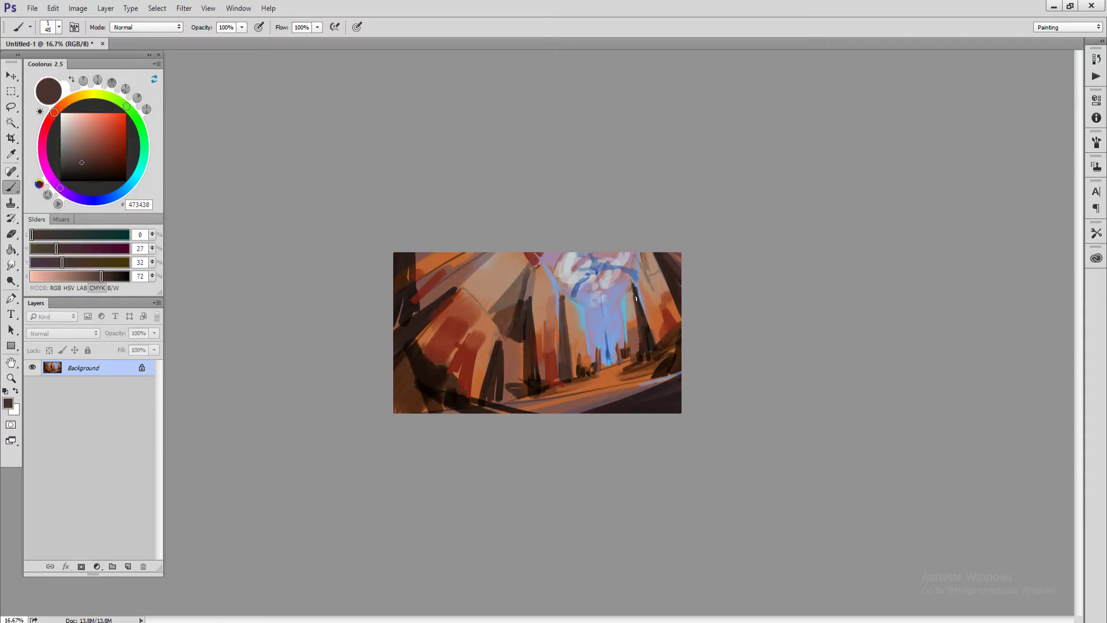
left_click(632, 283, "alt")
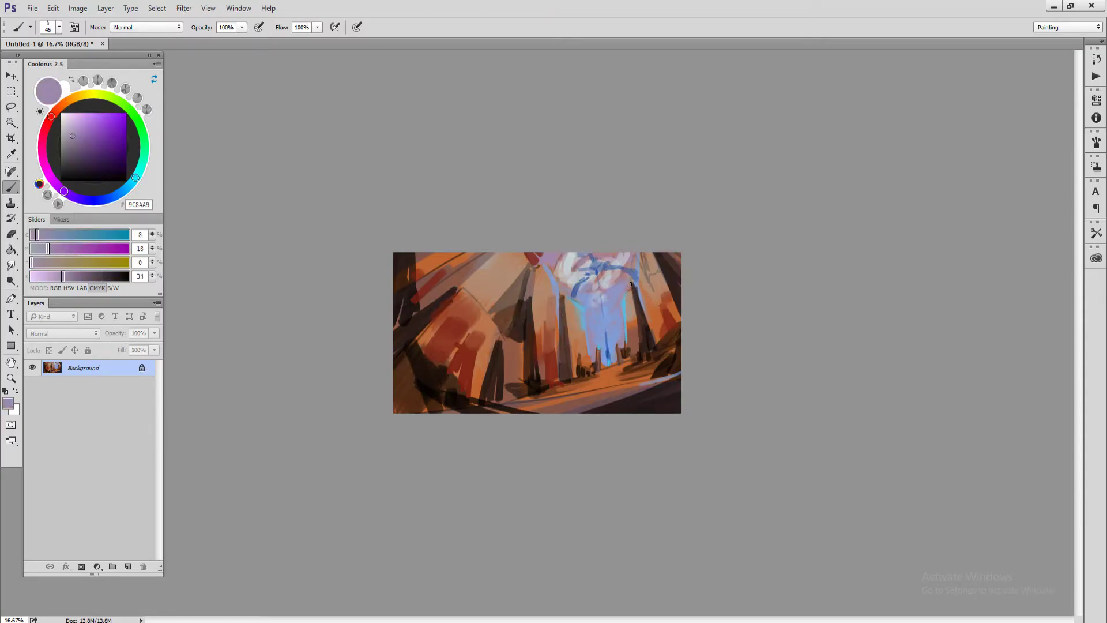
left_click(639, 286, "alt")
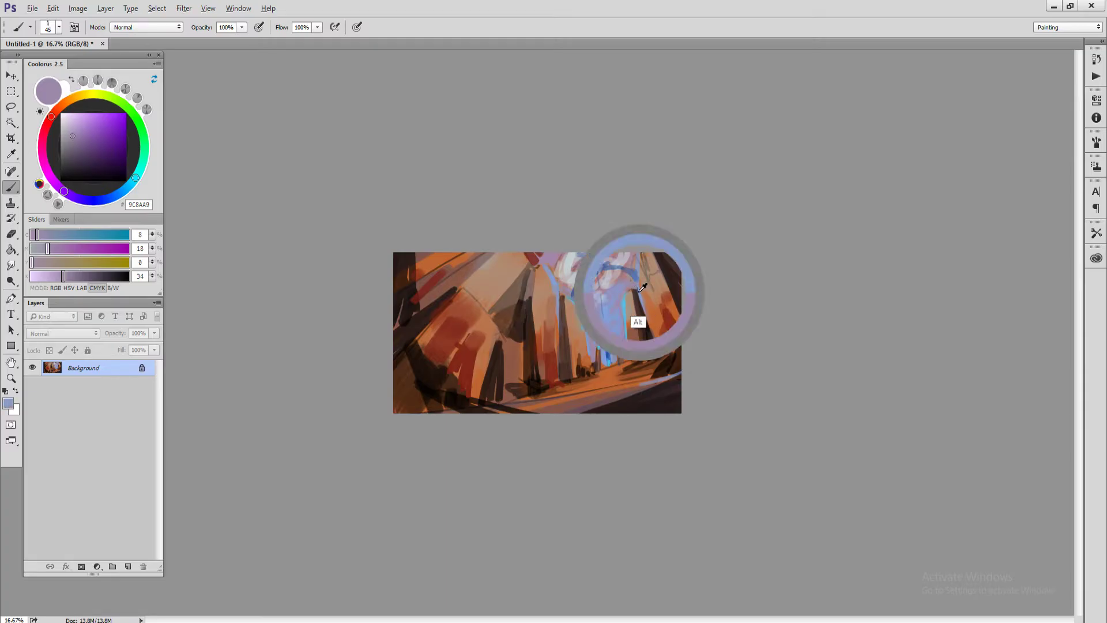
left_click(625, 339, "alt")
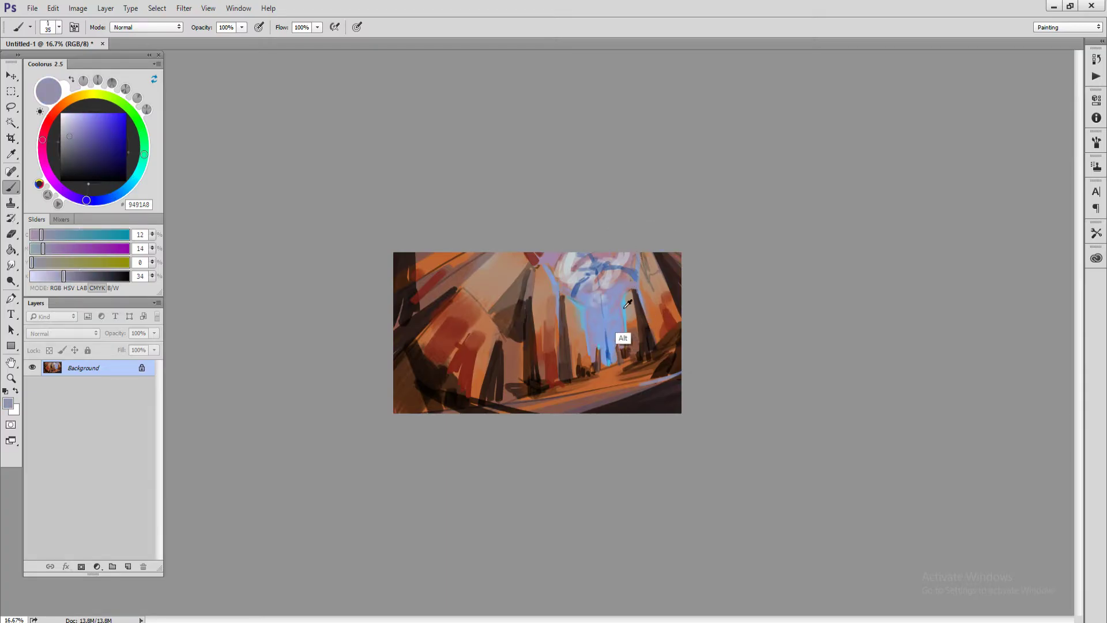
- Paint light blue 66B3D7 accents along the sky gap's upper edges and blend them into the central tower
key("bracketleft")
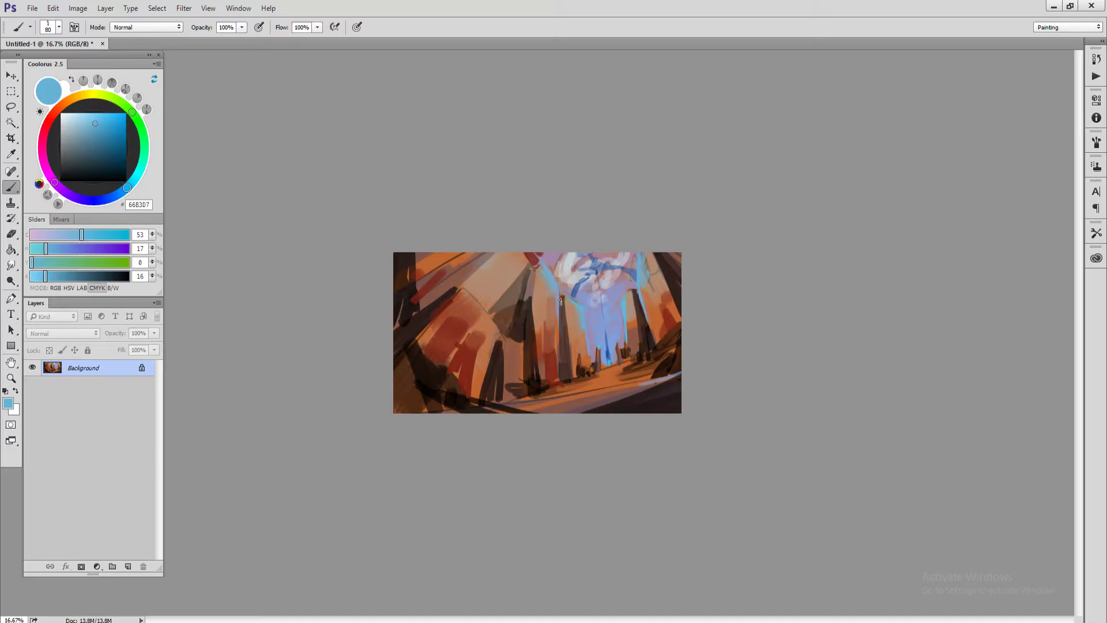
left_click(548, 294, "alt")
left_click_drag(552, 298, 552, 316)
key("bracketright")
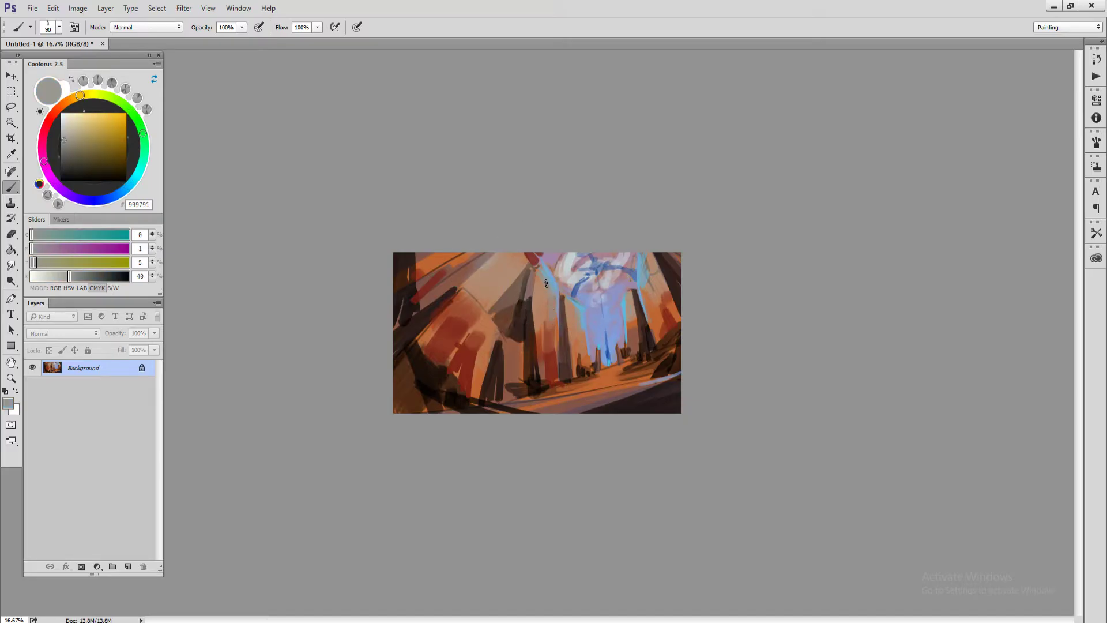
- Sample dark red from the central tower and rework its red patch with a smaller brush
key("bracketleft")
key("bracketleft")
key("bracketleft")
left_click(553, 384, "alt")
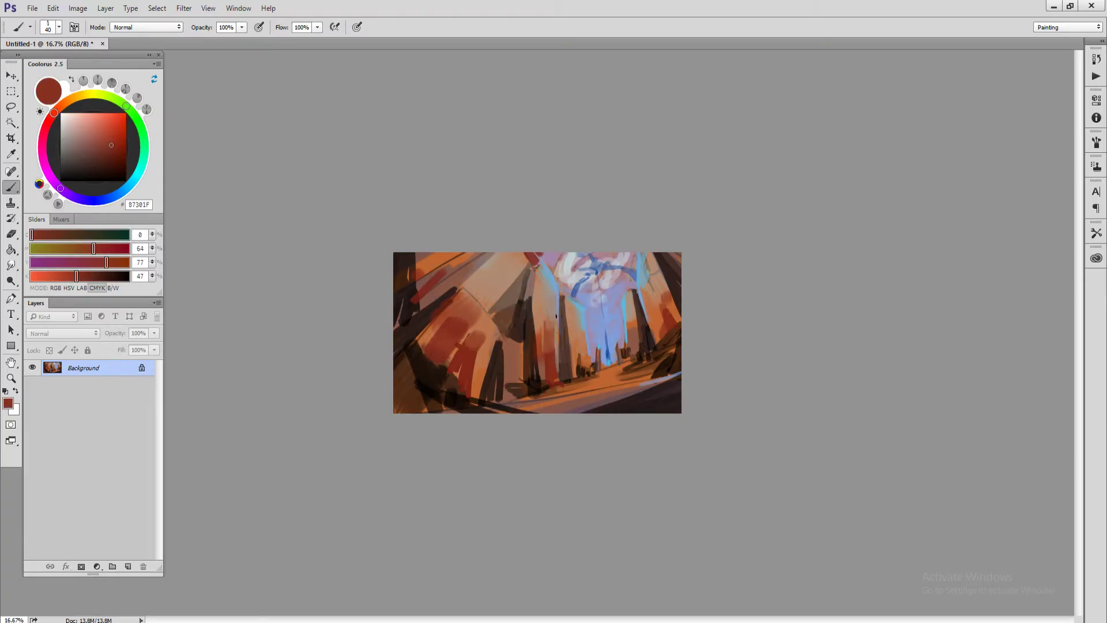
key("bracketleft")
left_click(551, 370, "alt")
key("bracketleft")
- Sample near-black, red and orange to paint a small dark shape with red accents at the central tower's base
left_click(528, 406, "alt")
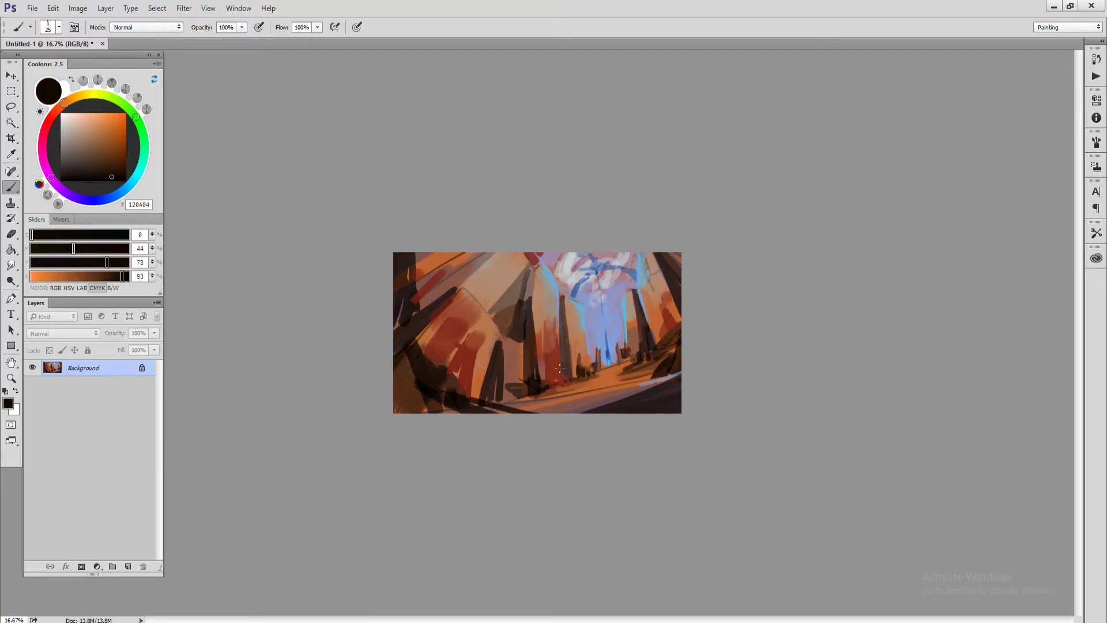
key("bracketright")
left_click(557, 354, "alt")
left_click(576, 346, "alt")
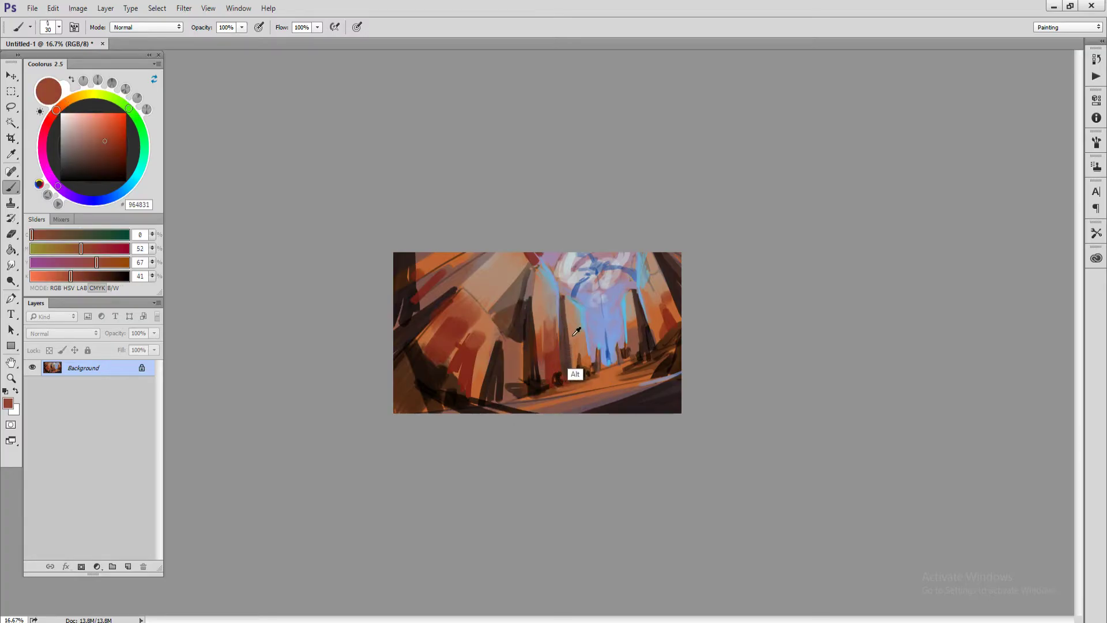
left_click(575, 360, "alt")
left_click(576, 356, "alt")
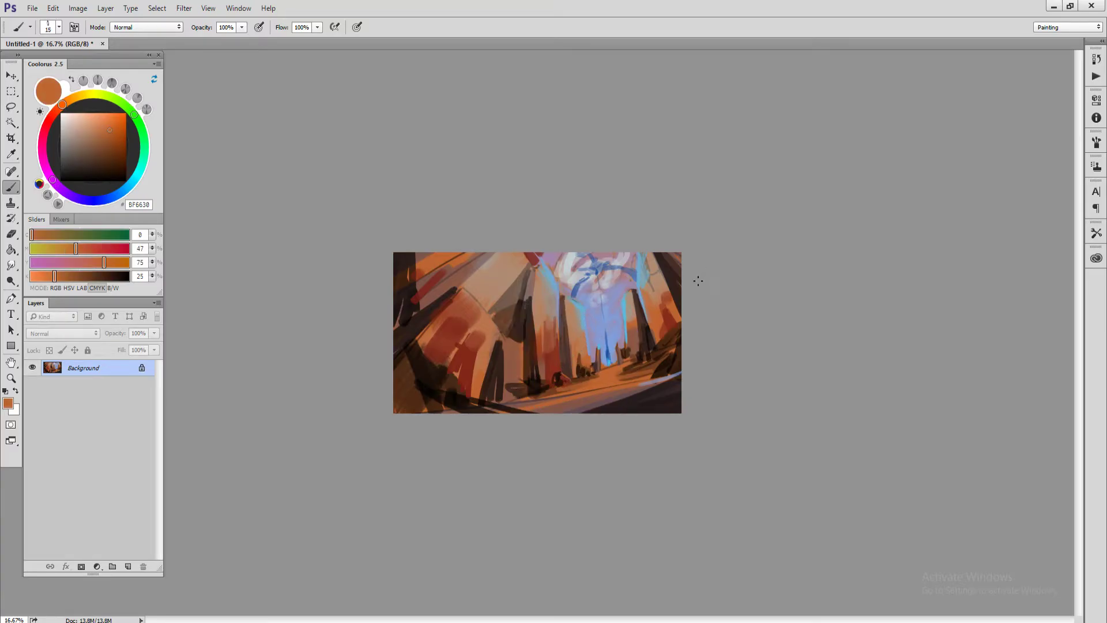
left_click(560, 385, "alt")
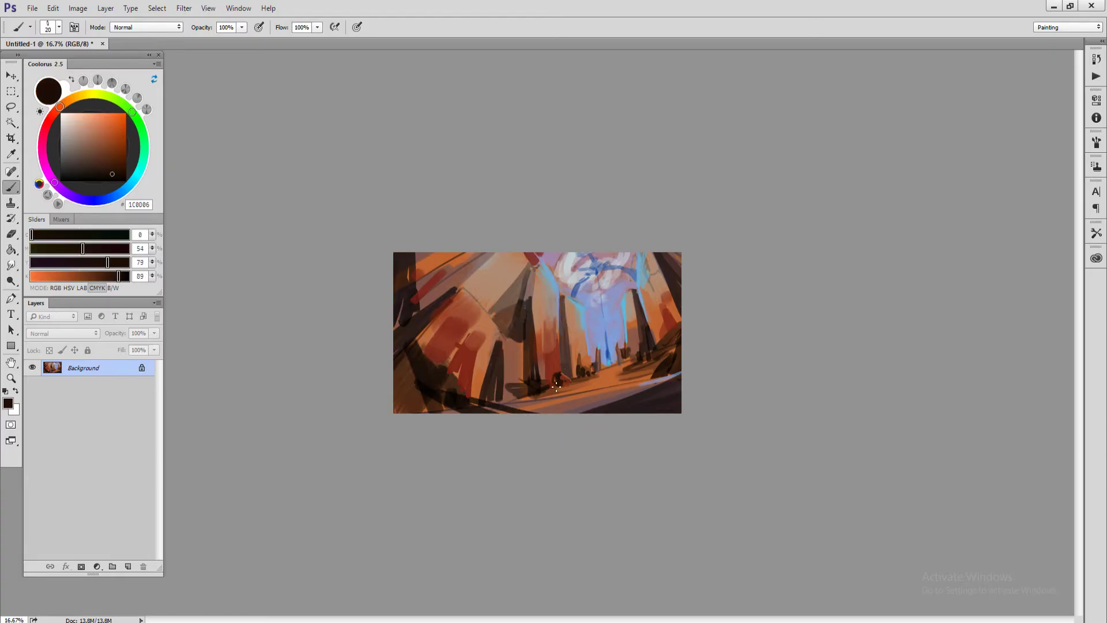
key("bracketright")
- Set the brush blending to Color Dodge, sample blue 2C5BAA and brighten the sky gap's clouds with an enlarged soft round brush
left_click(133, 27)
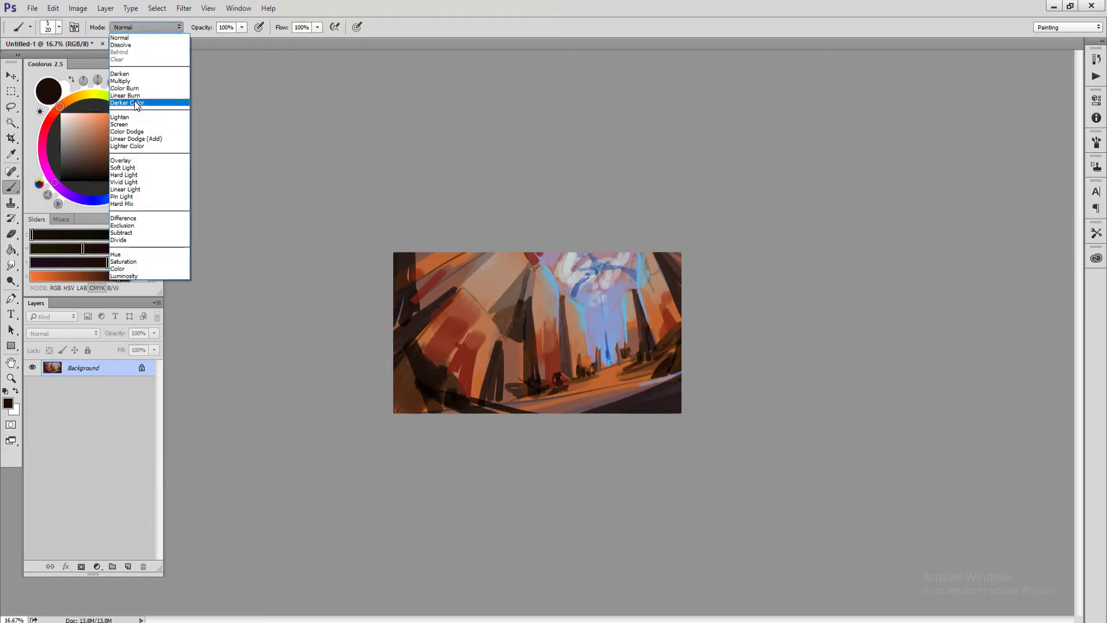
left_click(139, 132)
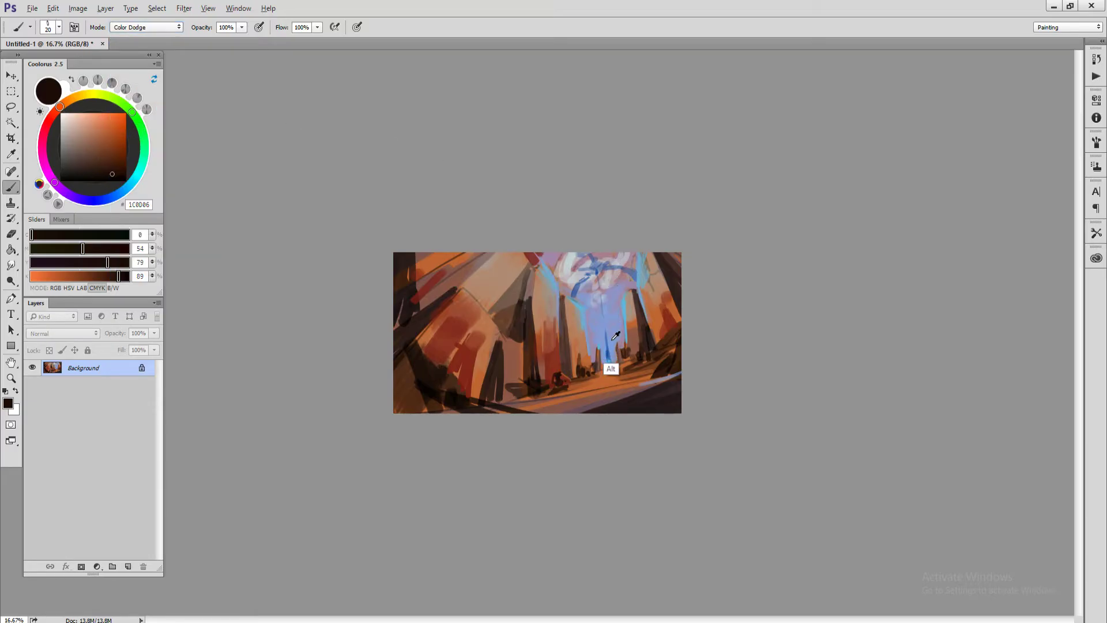
left_click(605, 322, "alt")
right_click(598, 304)
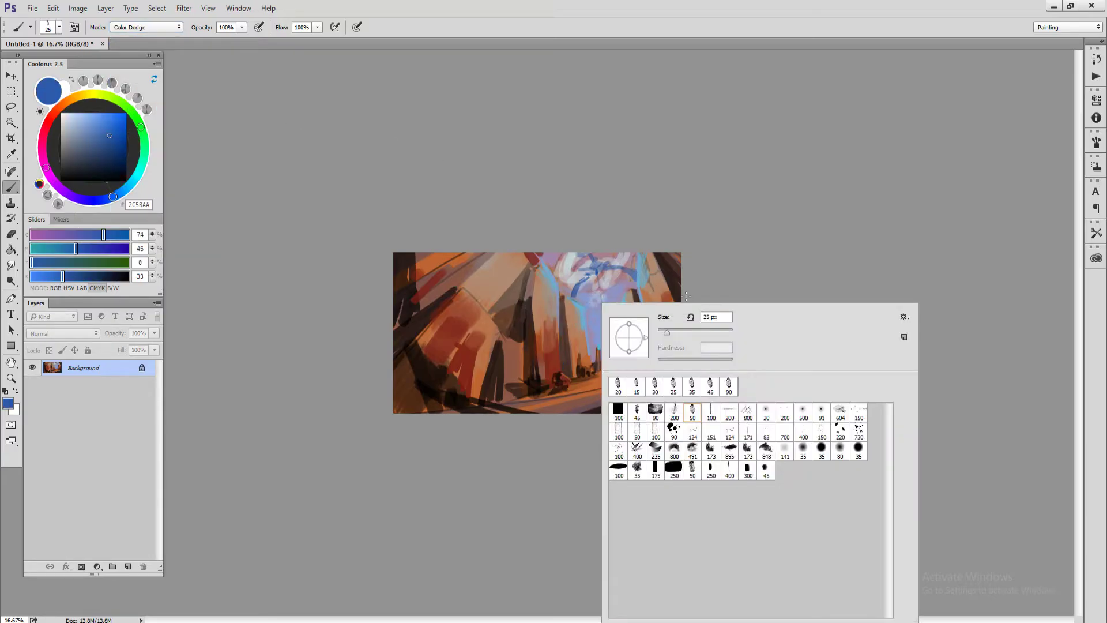
left_click(803, 451)
left_click(799, 299)
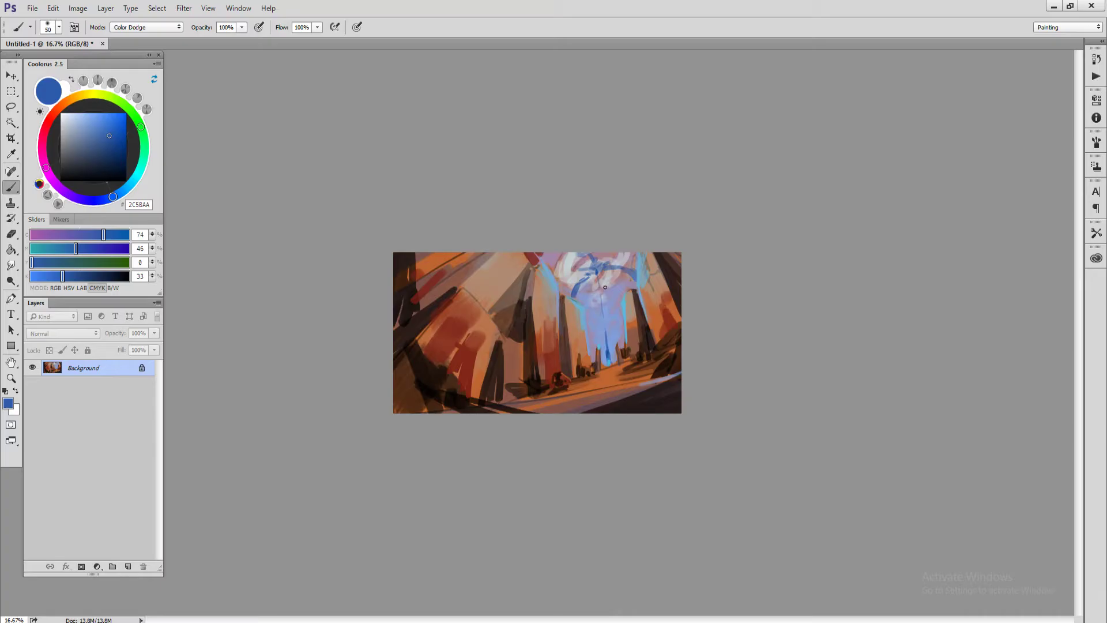
key("bracketright")
key("bracketright")
key("bracketright")
key("bracketright")
key("bracketright")
key("bracketright")
key("bracketright")
key("bracketright")
key("bracketright")
key("bracketright")
key("bracketright")
key("bracketright")
key("bracketright")
key("bracketright")
key("bracketright")
key("bracketright")
key("bracketright")
key("bracketright")
left_click_drag(605, 285, 600, 252)
- Spread the blue Color Dodge glow from the sky gap onto the surrounding towers with a soft brush about 1000 px wide
key("bracketright")
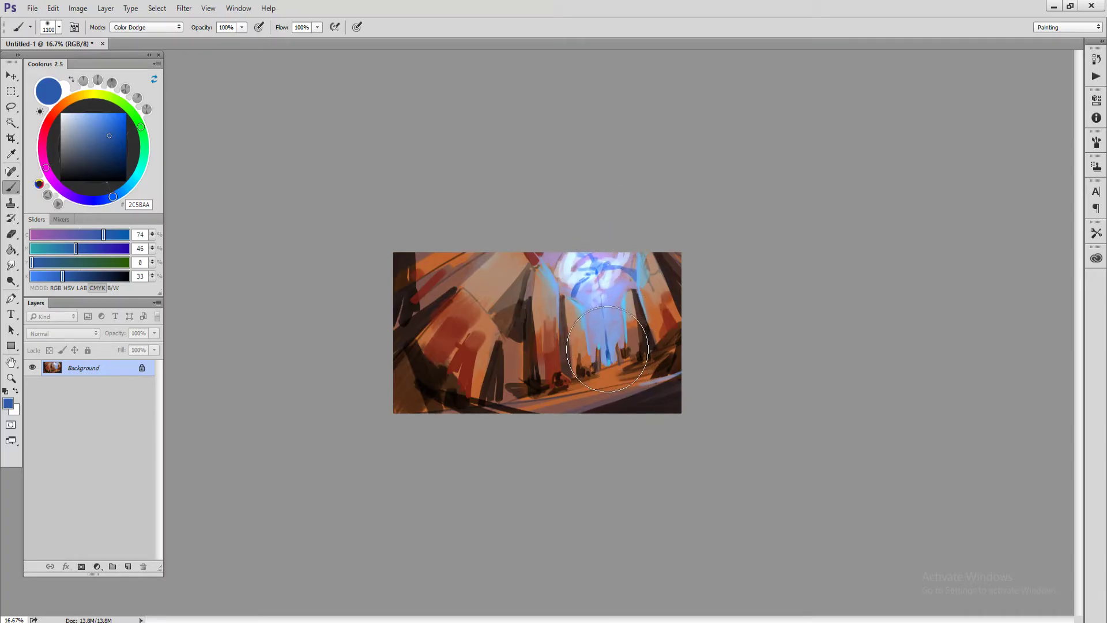
key("bracketleft")
key("bracketleft")
key("bracketleft")
key("bracketleft")
key("bracketleft")
key("bracketleft")
key("bracketleft")
key("bracketleft")
key("bracketleft")
key("bracketleft")
key("bracketleft")
key("bracketleft")
key("bracketleft")
key("bracketleft")
key("bracketleft")
key("bracketleft")
key("bracketleft")
key("bracketleft")
key("bracketright")
key("bracketright")
key("bracketright")
key("bracketright")
key("bracketright")
key("bracketright")
key("bracketright")
key("bracketright")
key("bracketright")
key("bracketright")
key("bracketright")
key("bracketright")
key("bracketright")
key("bracketright")
left_click(550, 297)
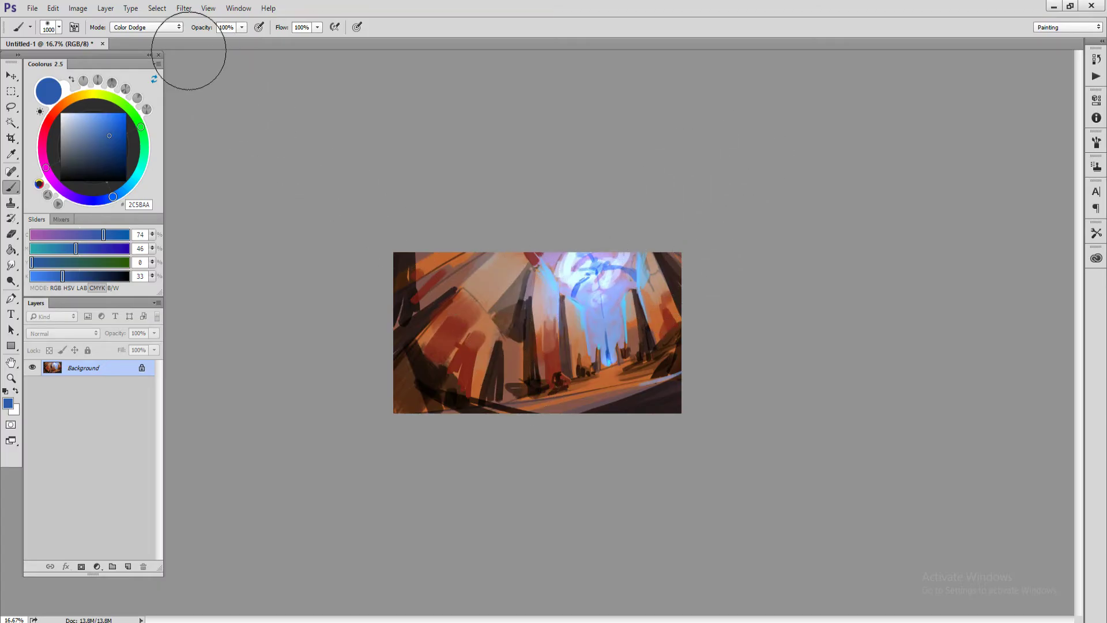
- Switch the brush blending to Overlay and tint the ground at lower right and the left rock dome with blue 2C5BAA
left_click(145, 27)
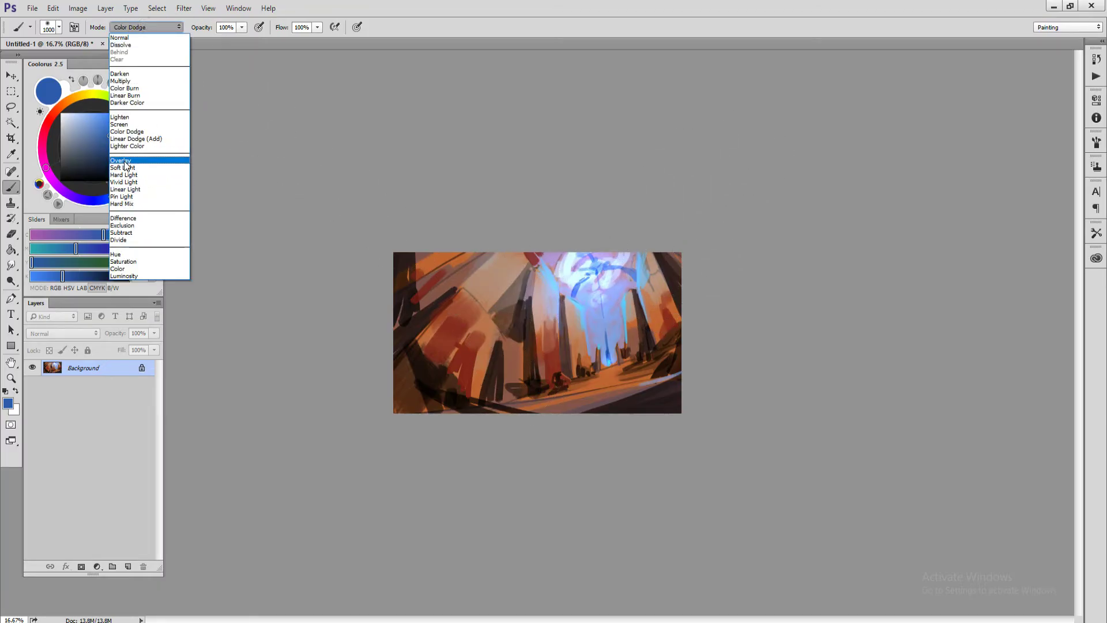
left_click(125, 161)
key("bracketleft")
key("bracketleft")
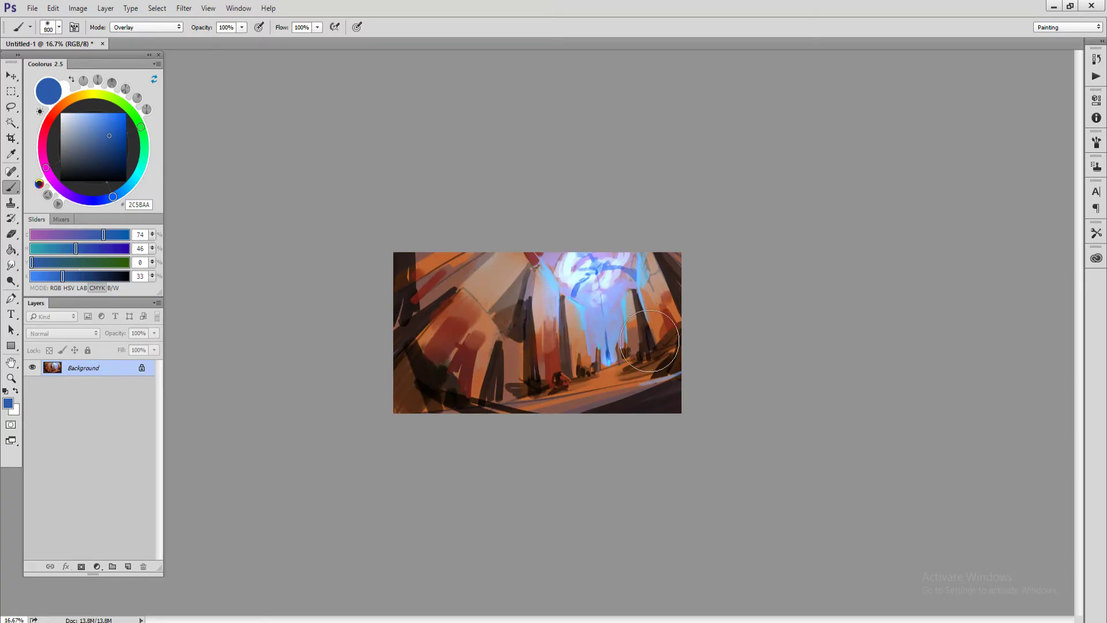
key("bracketleft")
left_click_drag(676, 363, 603, 395)
key("bracketleft")
key("bracketleft")
mouse_move(438, 374)
left_mouse_down()
mouse_move(433, 310)
mouse_move(439, 348)
mouse_move(476, 263)
mouse_move(406, 288)
mouse_move(463, 371)
mouse_move(475, 327)
mouse_move(510, 306)
mouse_move(473, 321)
mouse_move(465, 341)
mouse_move(478, 303)
left_mouse_up()
- Deepen the left rock dome and adjacent tower bases in Overlay with darker blue 1B5D83, using a soft brush of 1000 to 1100 px
key("bracketright")
key("bracketright")
key("bracketright")
key("bracketright")
key("bracketright")
key("x")
key("ctrl+z")
key("ctrl+z")
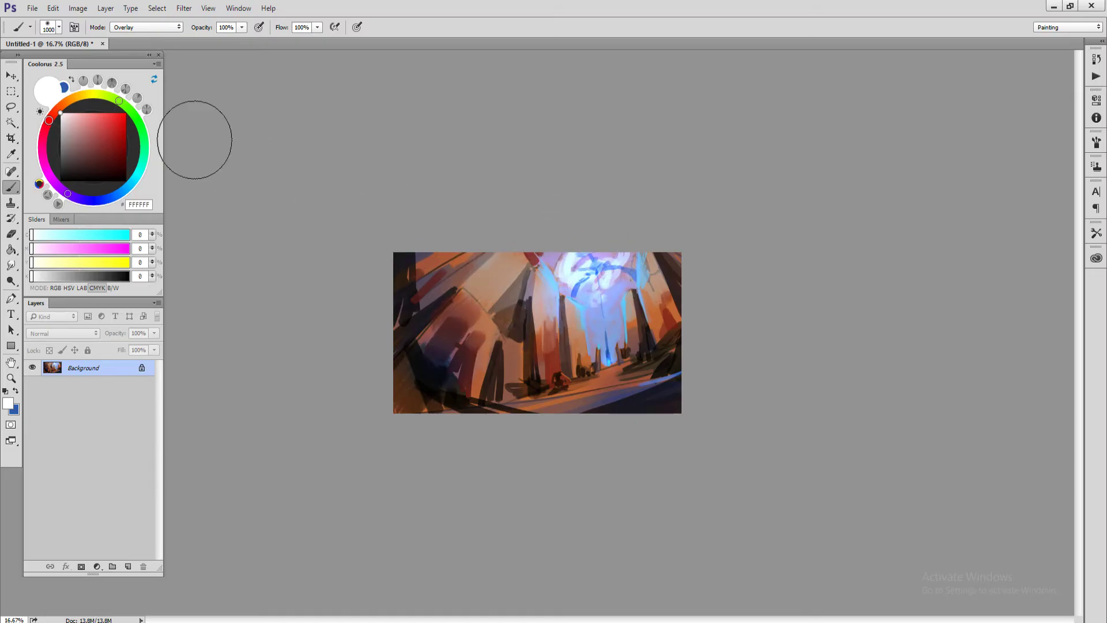
left_click(125, 189)
left_click(110, 128)
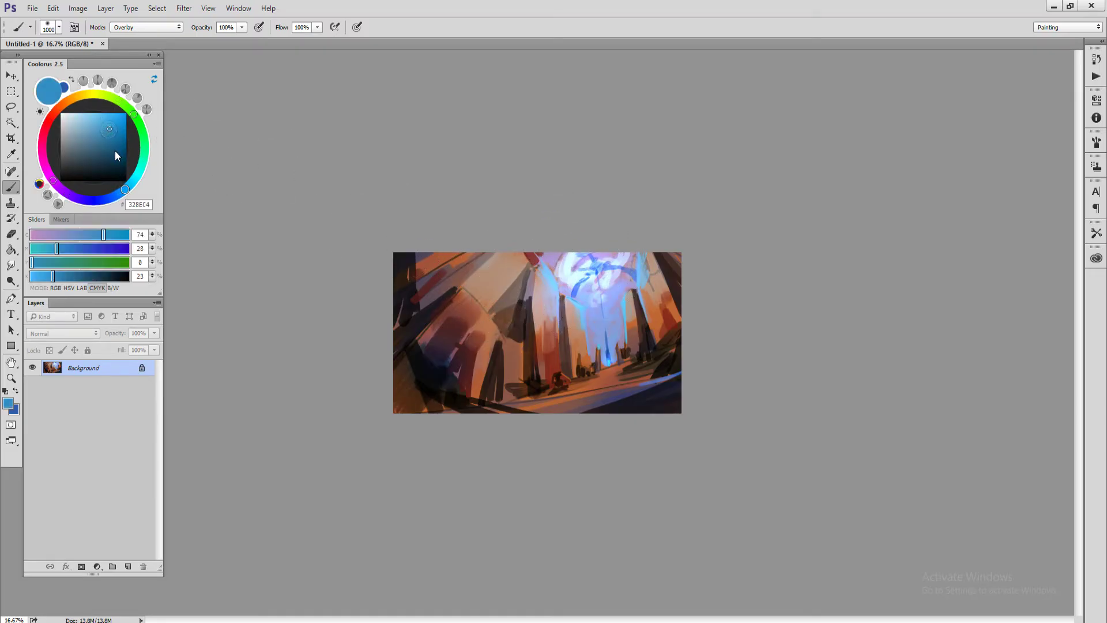
left_click(114, 146)
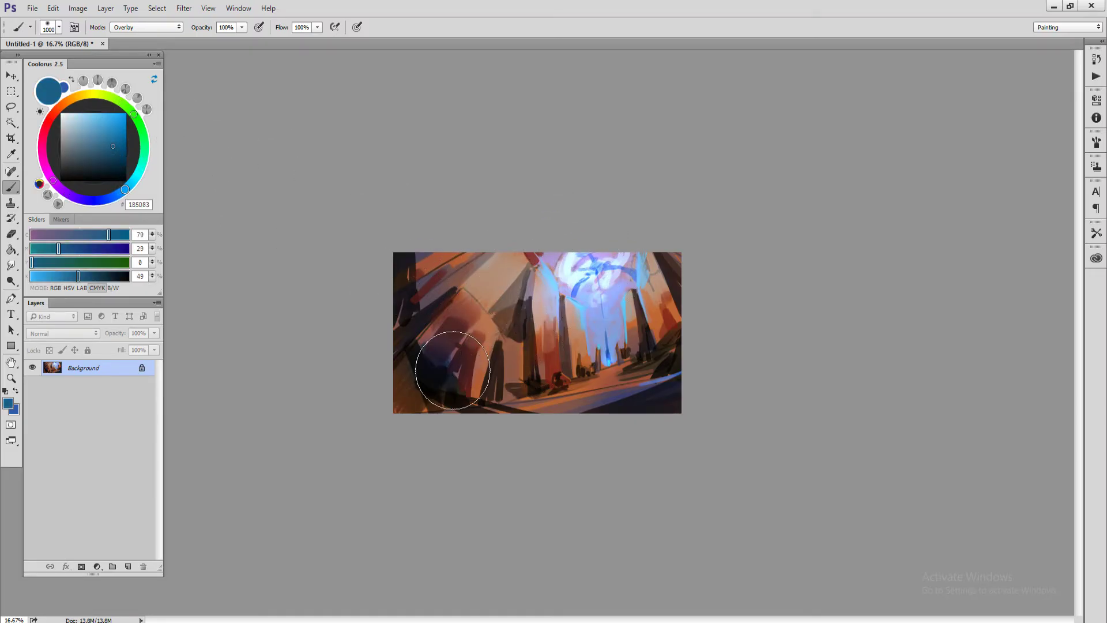
left_click_drag(453, 369, 475, 337)
key("]")
left_click_drag(506, 381, 533, 352)
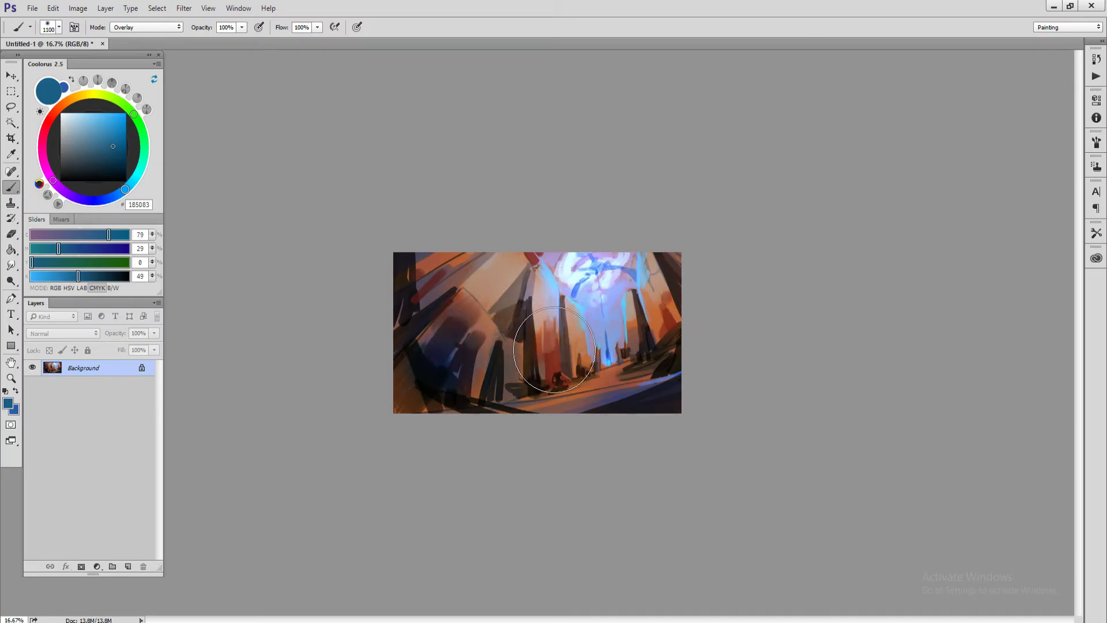
- Pick green 1B8325 and tint the rock dome's edge and the right-hand ground in Overlay with a smaller soft brush
left_click(143, 126)
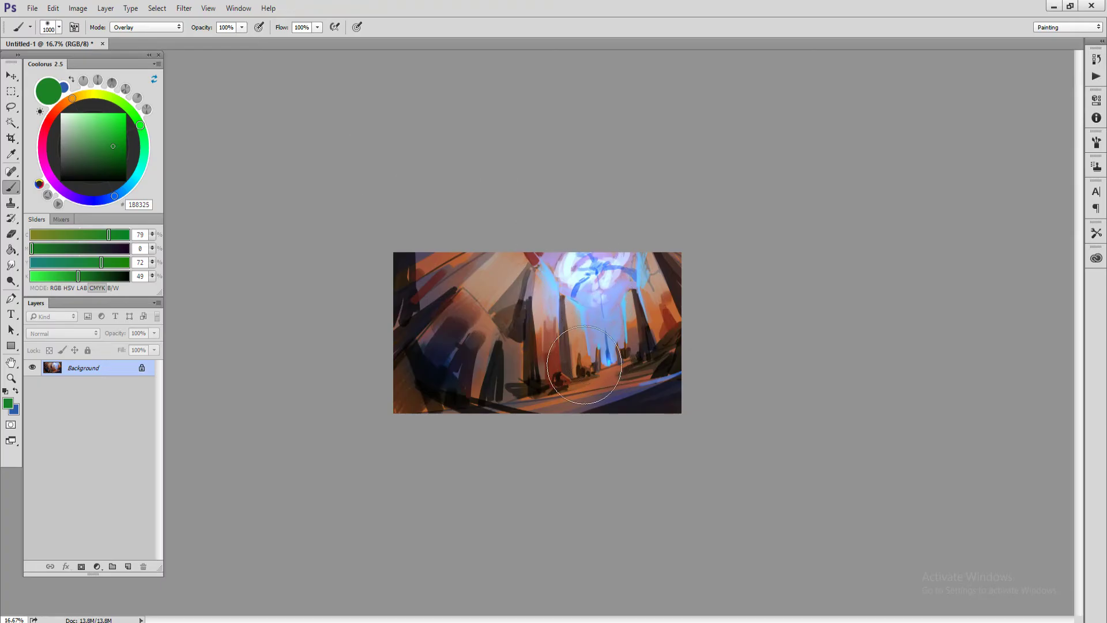
key("[")
key("[")
key("[")
mouse_move(544, 372)
left_mouse_down()
mouse_move(551, 349)
mouse_move(517, 360)
mouse_move(505, 312)
left_mouse_up()
key("ctrl+z")
key("[")
key("[")
key("[")
key("[")
key("bracketleft")
key("bracketleft")
key("bracketleft")
key("bracketleft")
- Try small green Overlay accents on the grey tower shadow beside the dome and around the sky gap
left_click_drag(501, 318, 524, 282)
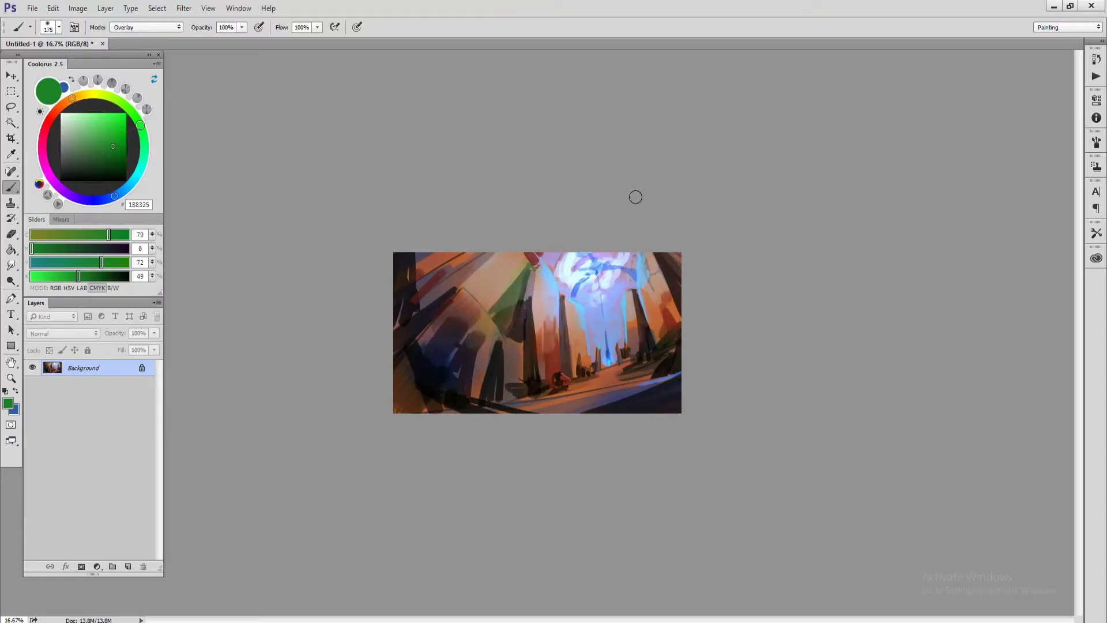
key("bracketleft")
key("bracketleft")
key("bracketleft")
key("ctrl+z")
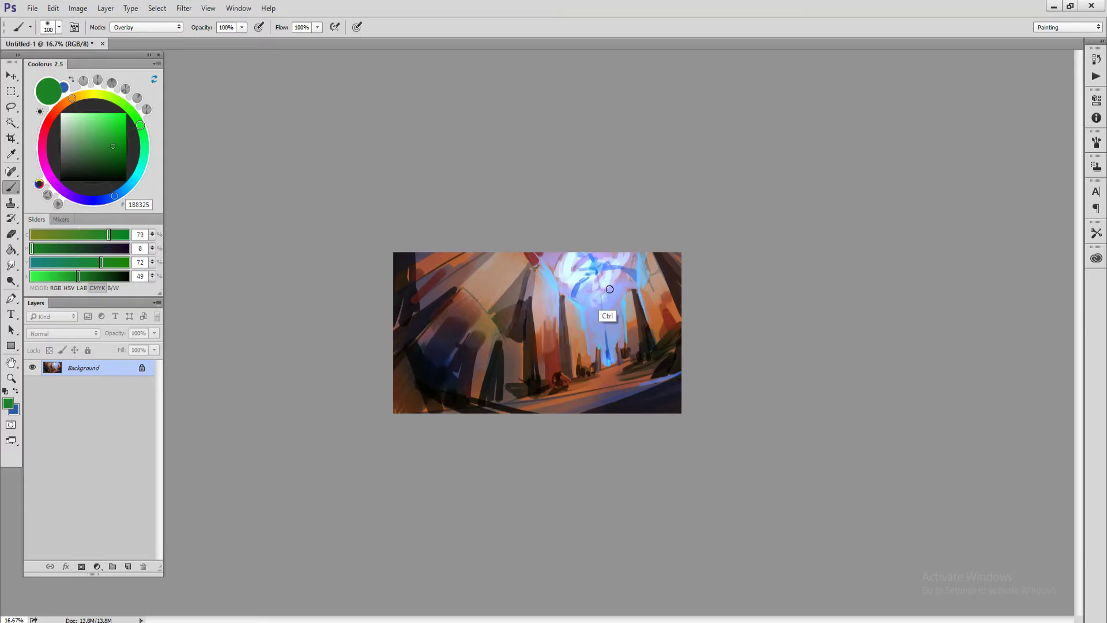
key("bracketright")
key("bracketright")
key("bracketright")
key("bracketright")
key("bracketleft")
key("ctrl")
key("bracketright")
key("bracketright")
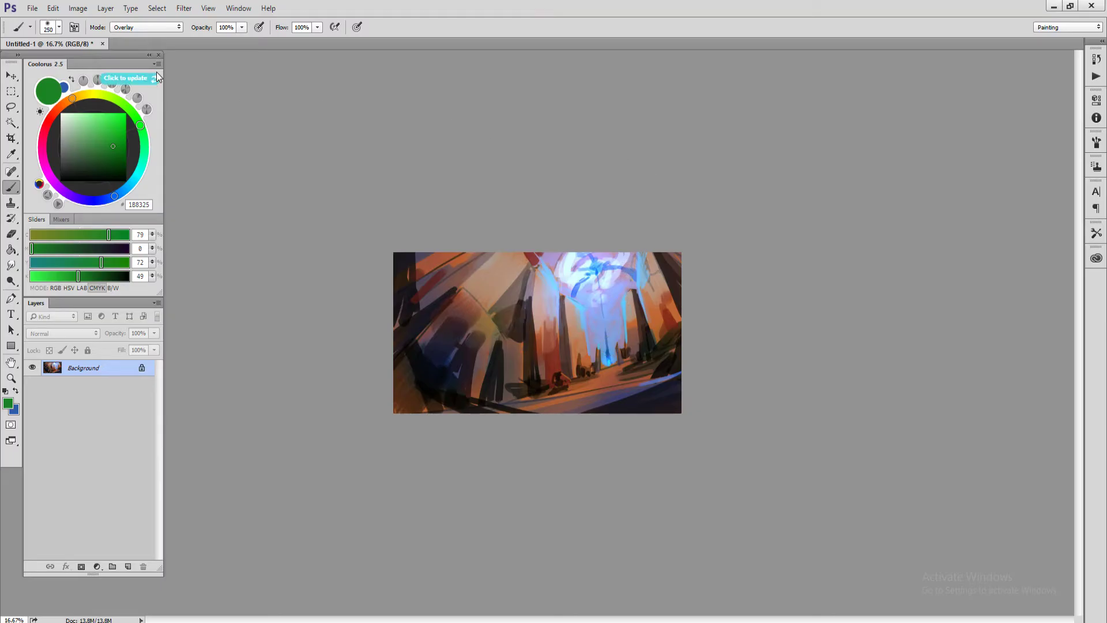
- Return the brush blending to Normal and choose the textured 200 px preset brush
left_click(136, 29)
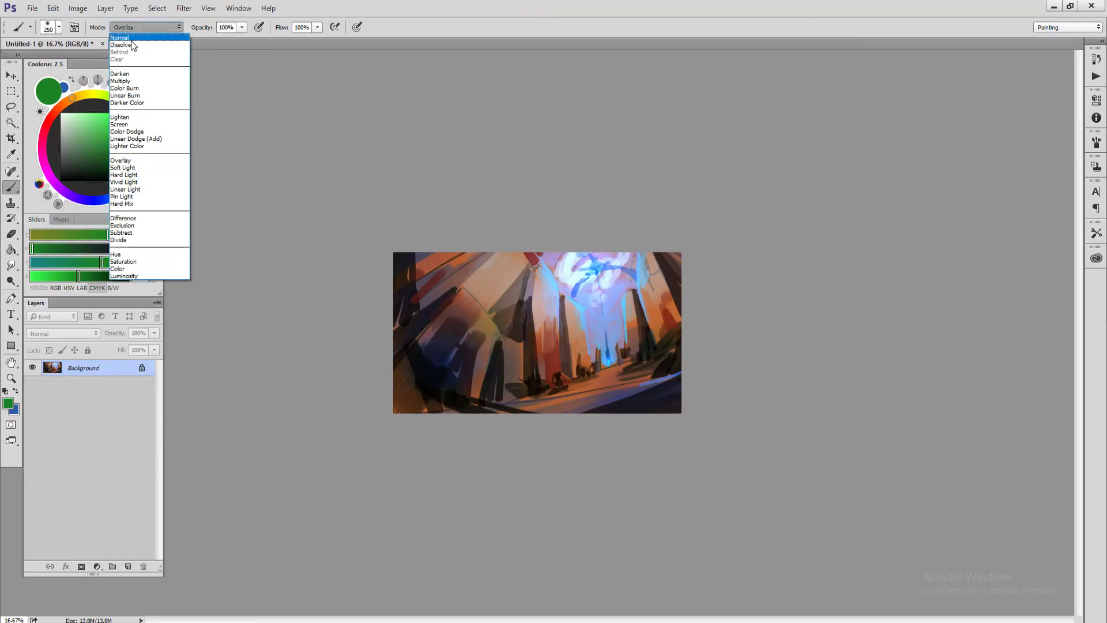
left_click(133, 39)
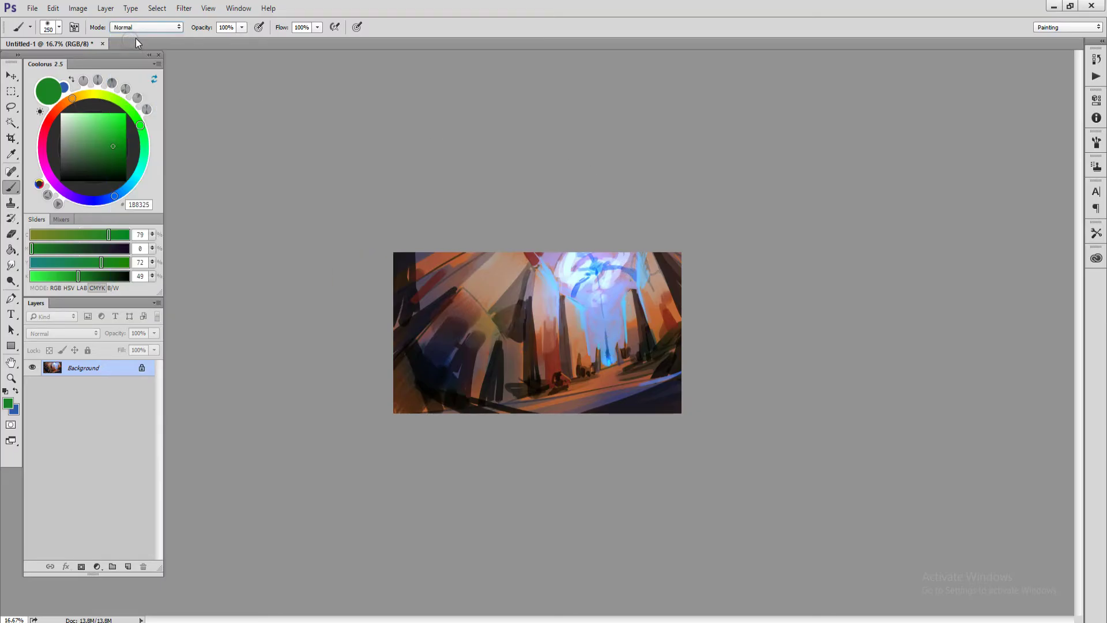
right_click(605, 244)
left_click(597, 290)
right_click(588, 312)
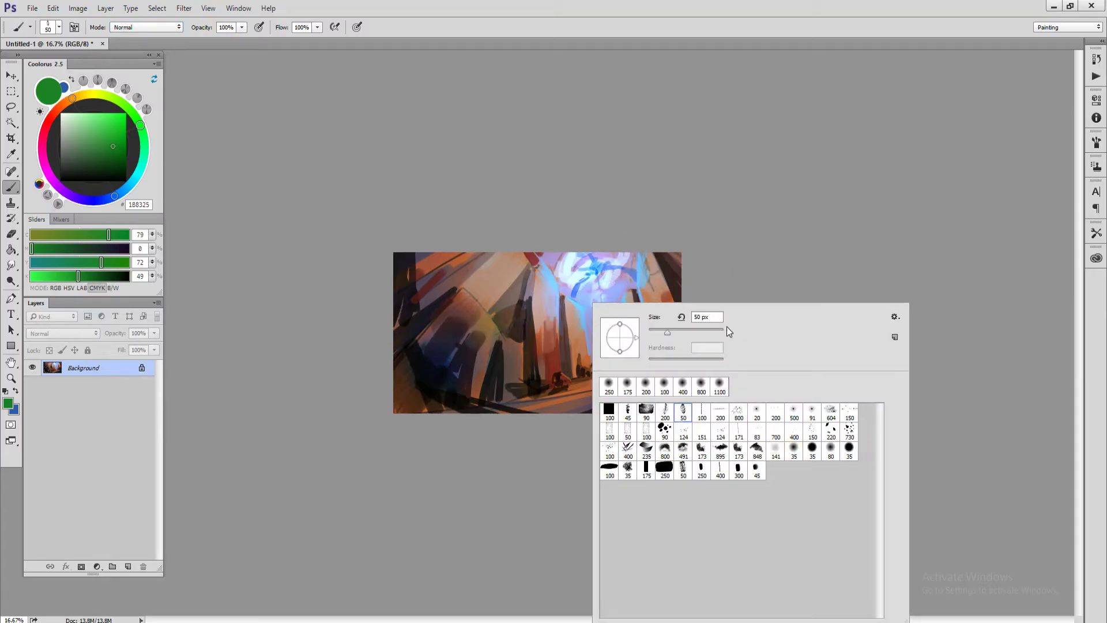
double_click(646, 411)
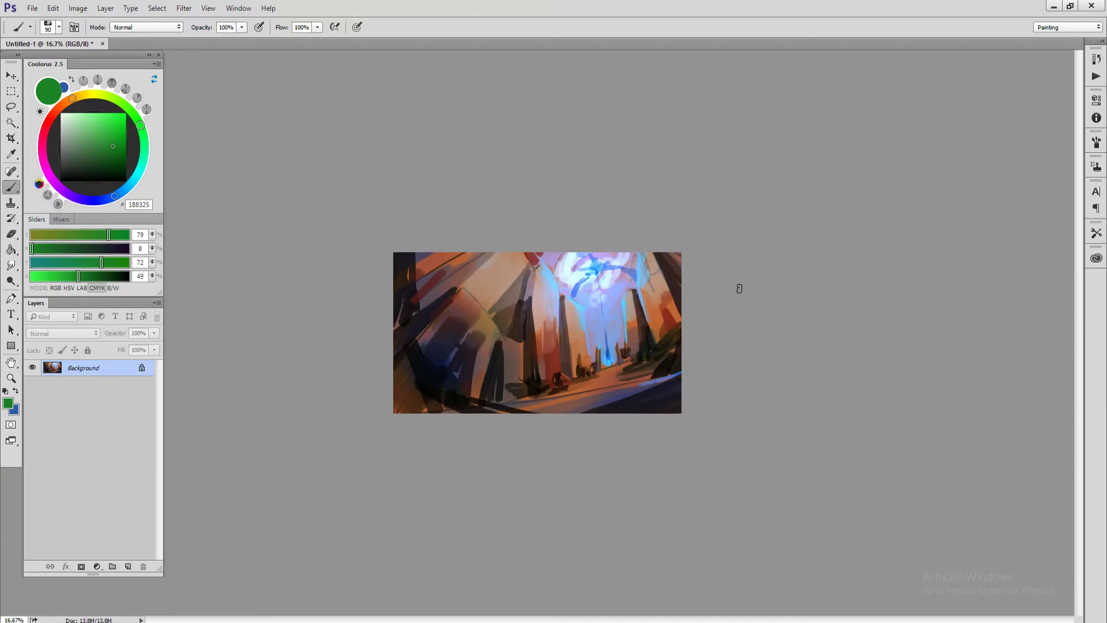
right_click(588, 355)
double_click(662, 413)
- Sample reddish brown 994F38 and pale lavender B3B7D6 and paint over the central tower's face
left_click(552, 372, "alt")
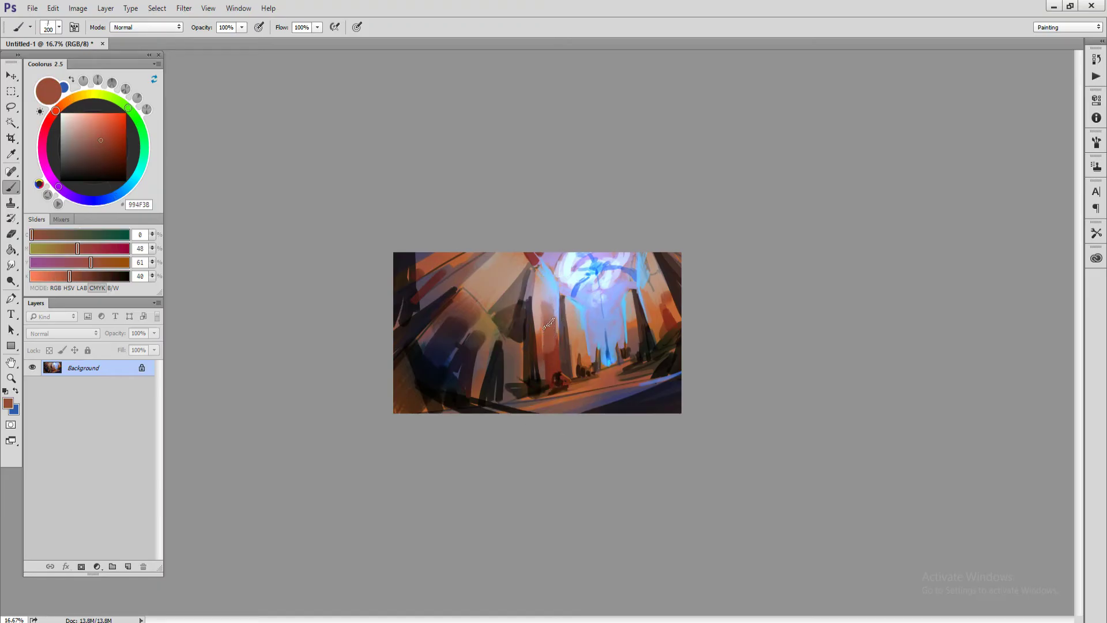
left_click(551, 284, "alt")
mouse_move(551, 285)
left_mouse_down()
mouse_move(549, 320)
mouse_move(554, 277)
mouse_move(546, 333)
mouse_move(551, 296)
left_mouse_up()
left_click(547, 372, "alt")
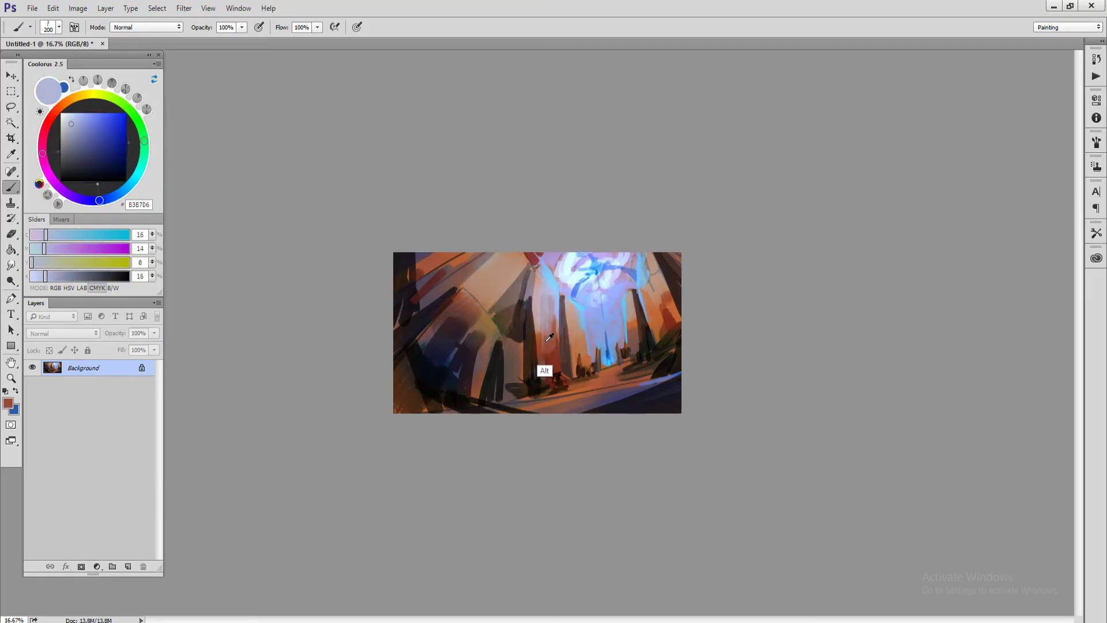
- Refine the central tower's left edge with reddish brown 994F38, A7512D and greyish lilac BCB1BF using a 40 to 60 px brush
key("bracketleft")
key("bracketleft")
key("bracketleft")
key("bracketleft")
key("bracketleft")
key("bracketleft")
key("bracketleft")
key("bracketleft")
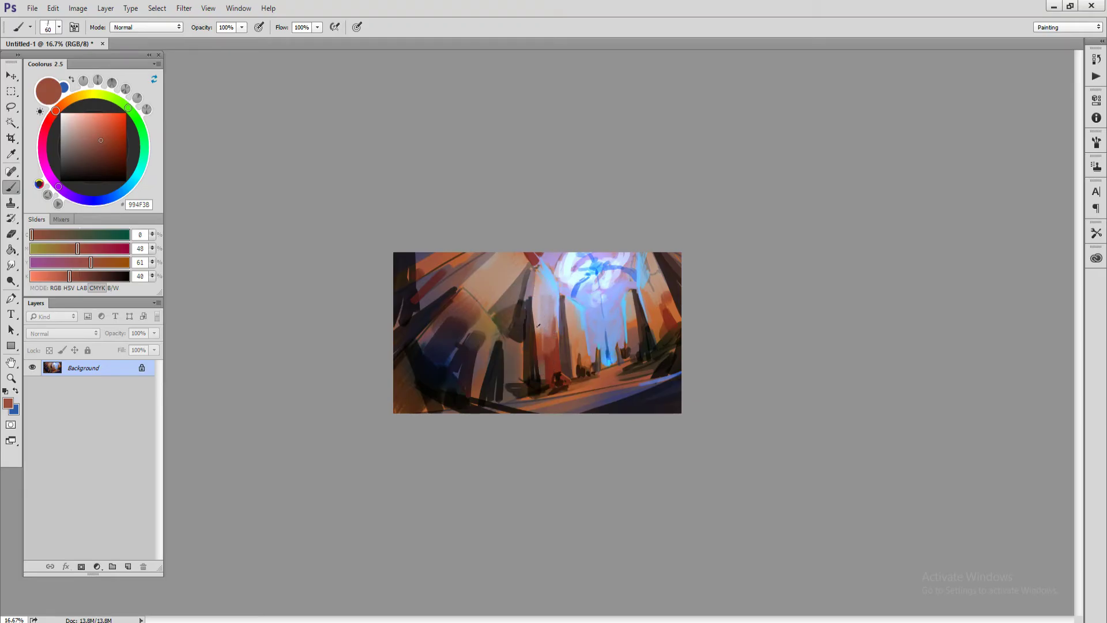
left_click(538, 341, "alt")
key("bracketleft")
left_click_drag(533, 325, 534, 297)
left_click(538, 316, "alt")
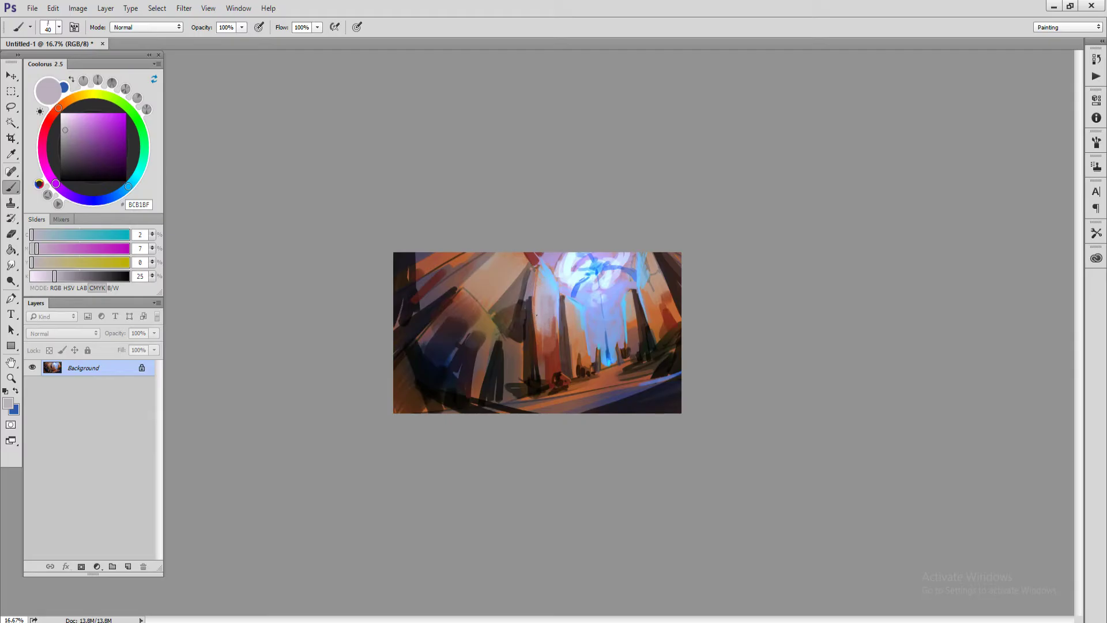
left_click(541, 371, "alt")
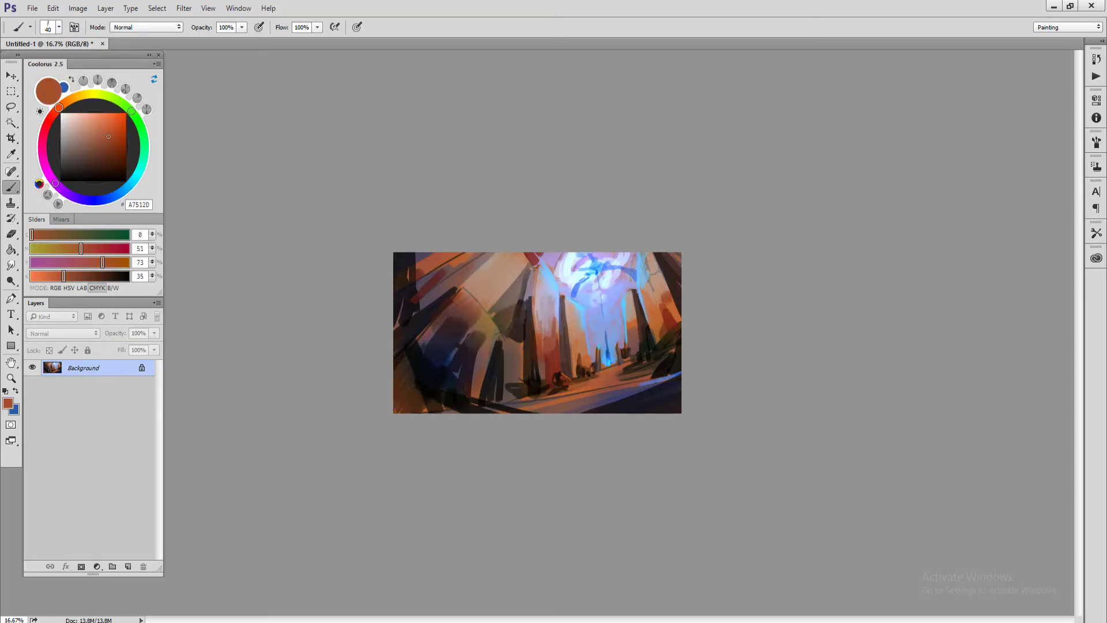
left_click(538, 340, "alt")
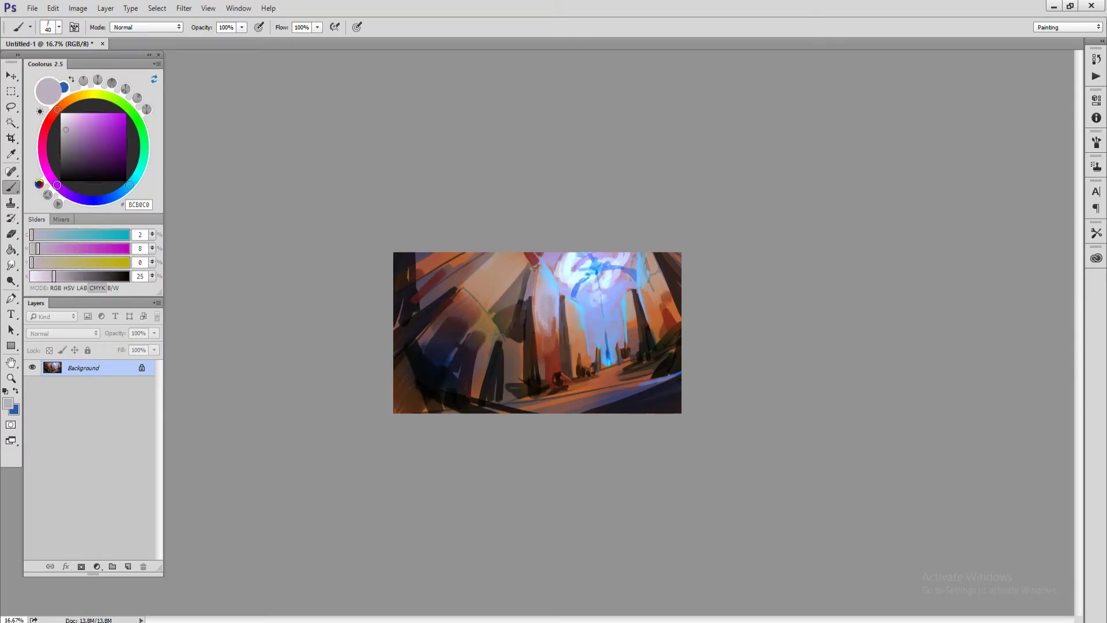
- Blend the central tower's red patch with sampled dusty rose A57979 and dark red 782C1F, enlarging the brush to about 250 px
left_click(550, 353, "alt")
left_click(547, 360, "alt")
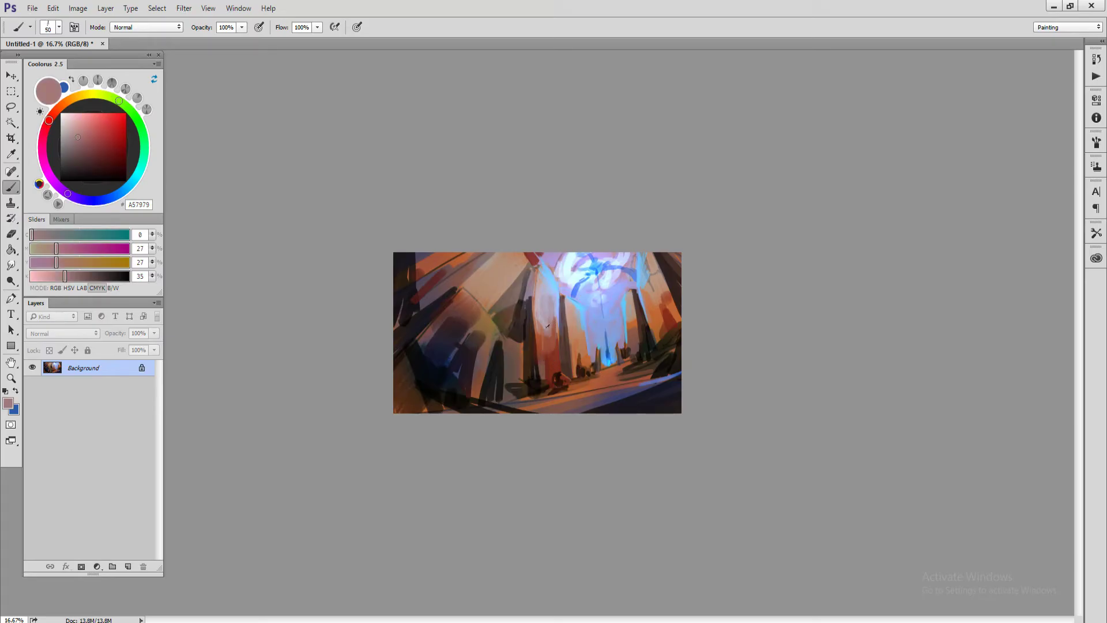
key("bracketright")
key("bracketright")
key("bracketright")
key("bracketright")
key("bracketright")
key("bracketright")
key("bracketright")
left_click(549, 339, "alt")
key("bracketright")
key("bracketright")
key("bracketright")
left_click(549, 353, "alt")
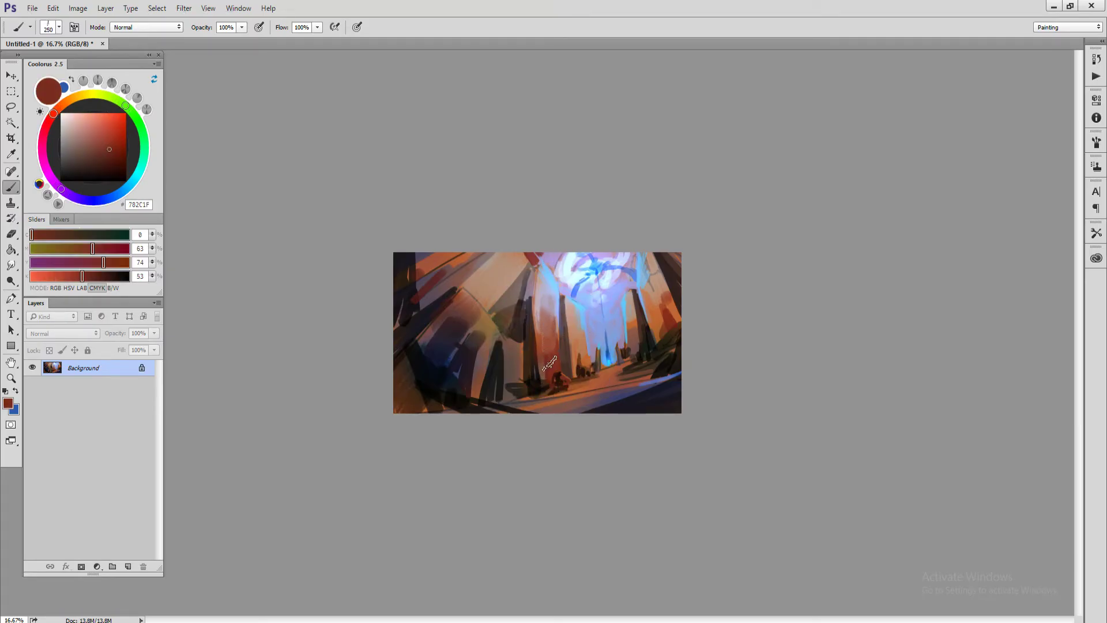
key("bracketleft")
- Rework the right tower's face with sampled dark red 852F1A, tans BA8F74 and B99887, and orange B8652E using smaller brushes
left_click(666, 317, "alt")
key("bracketleft")
key("bracketleft")
key("bracketleft")
key("bracketleft")
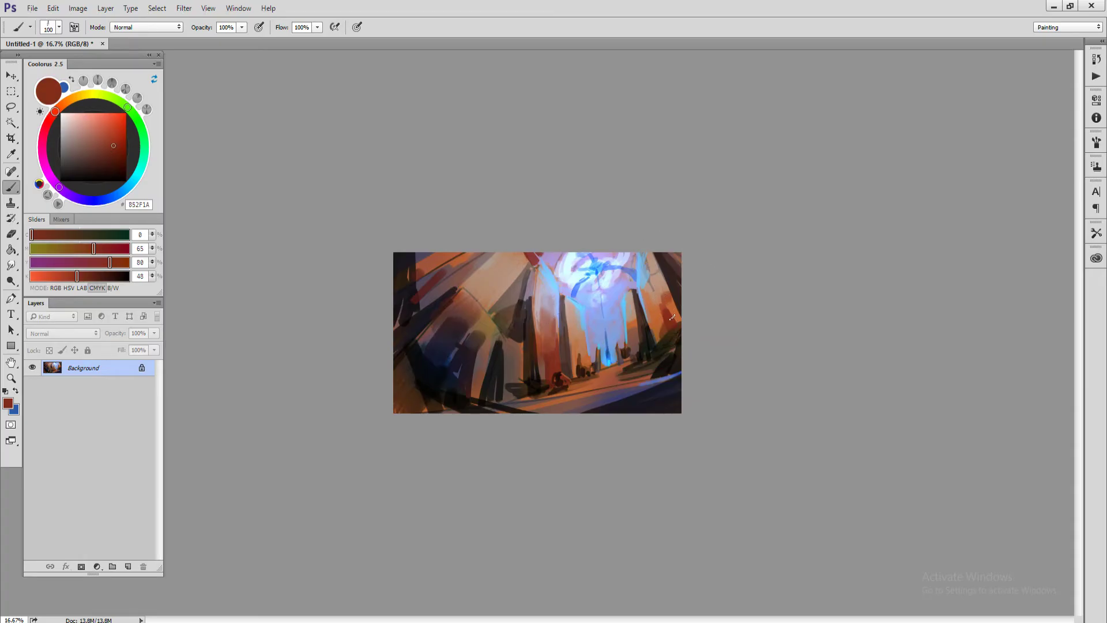
left_click(651, 291, "alt")
left_click(652, 289, "alt")
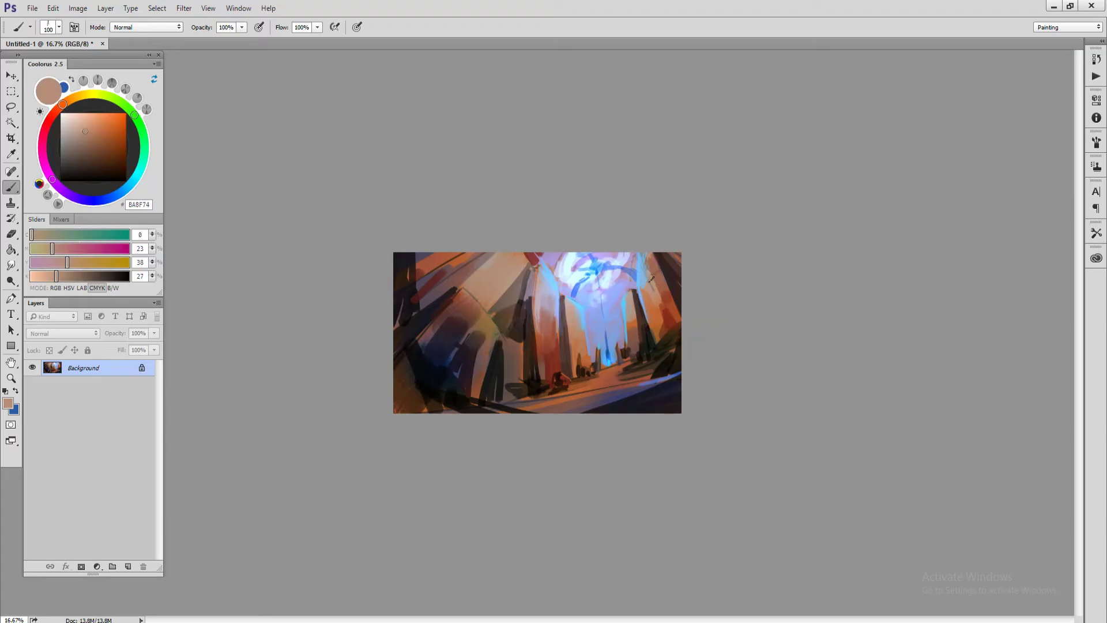
left_click(649, 318, "alt")
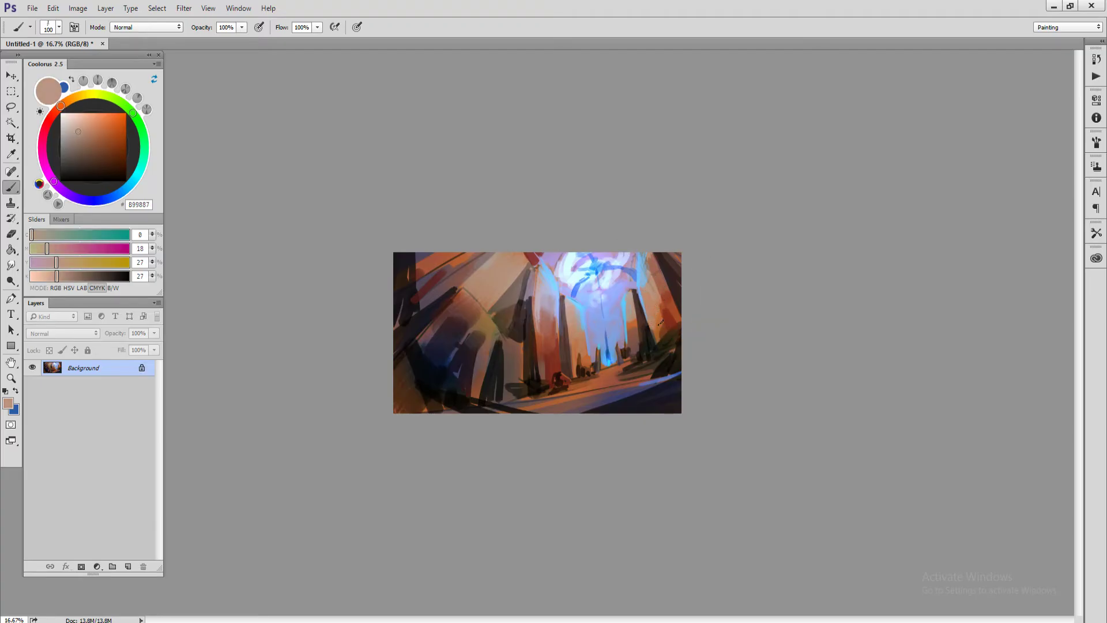
left_click(661, 348, "alt")
key("bracketleft")
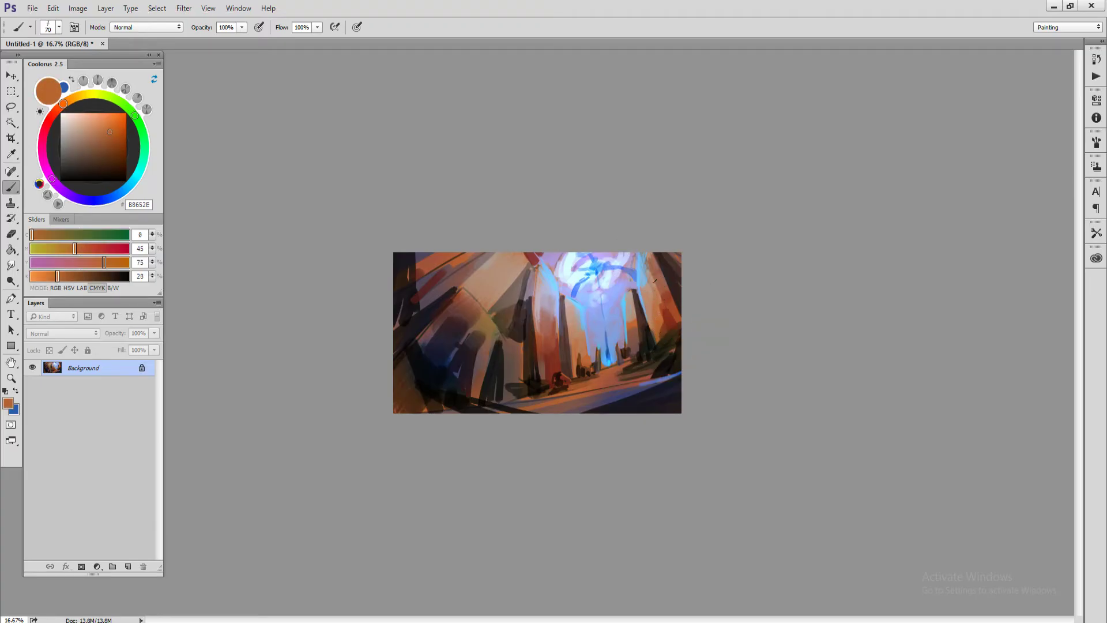
key("bracketleft")
key("bracketleft")
- Sample ochre 8D6C3D, mauve grey 66555D and dark blue 39406C to refine the left rock dome's shadowed details with a small brush
right_click(484, 333, "alt+shift")
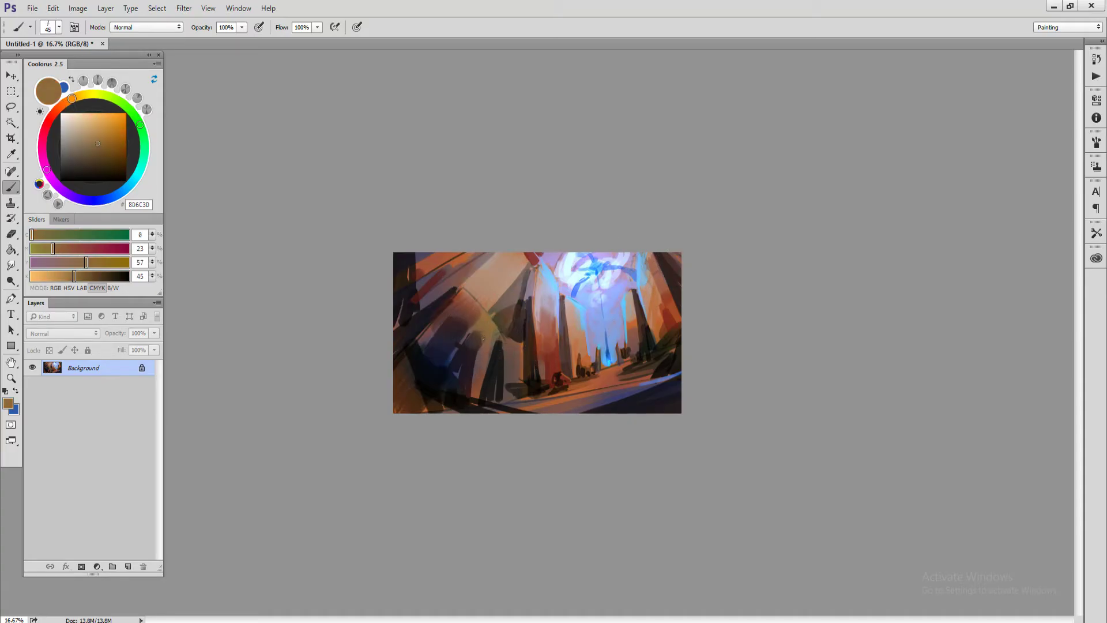
key("bracketright")
left_click(480, 370, "alt")
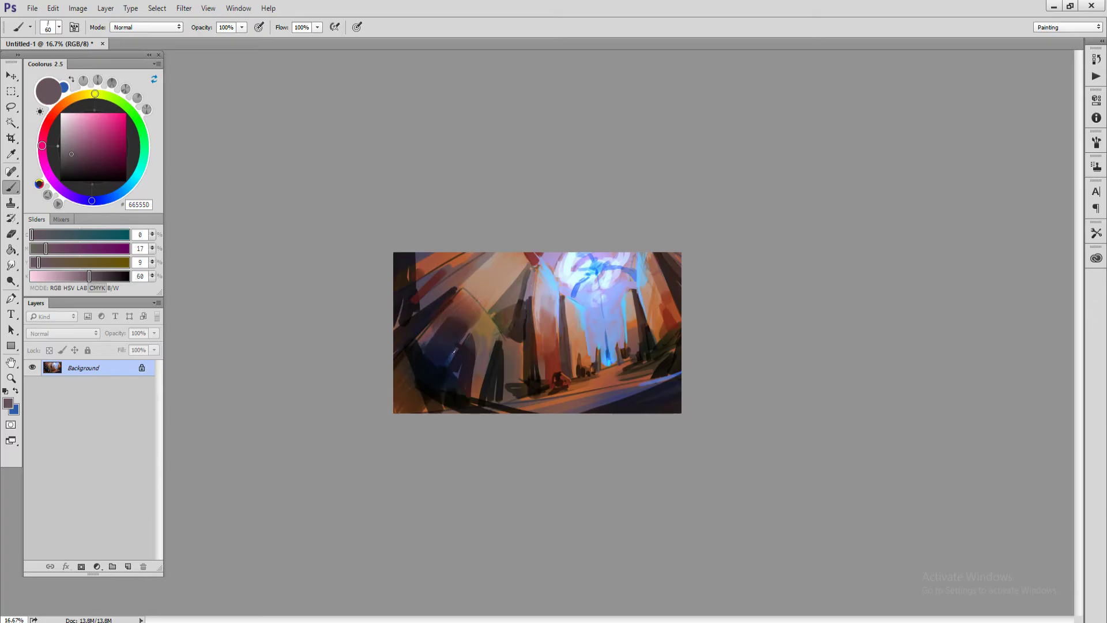
right_click(452, 385, "alt+shift")
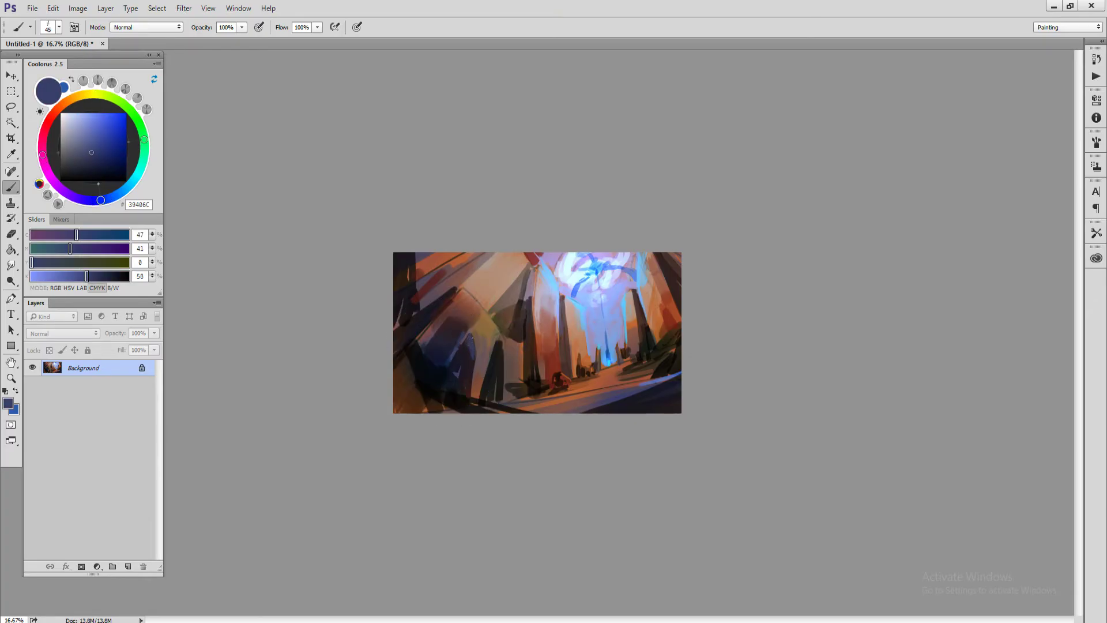
- Deepen the left rock dome's shadowed opening with sampled near-black blues 1C1726 and 1A182B, using a 35 to 45 px brush
key("bracketleft")
left_click(459, 361, "alt")
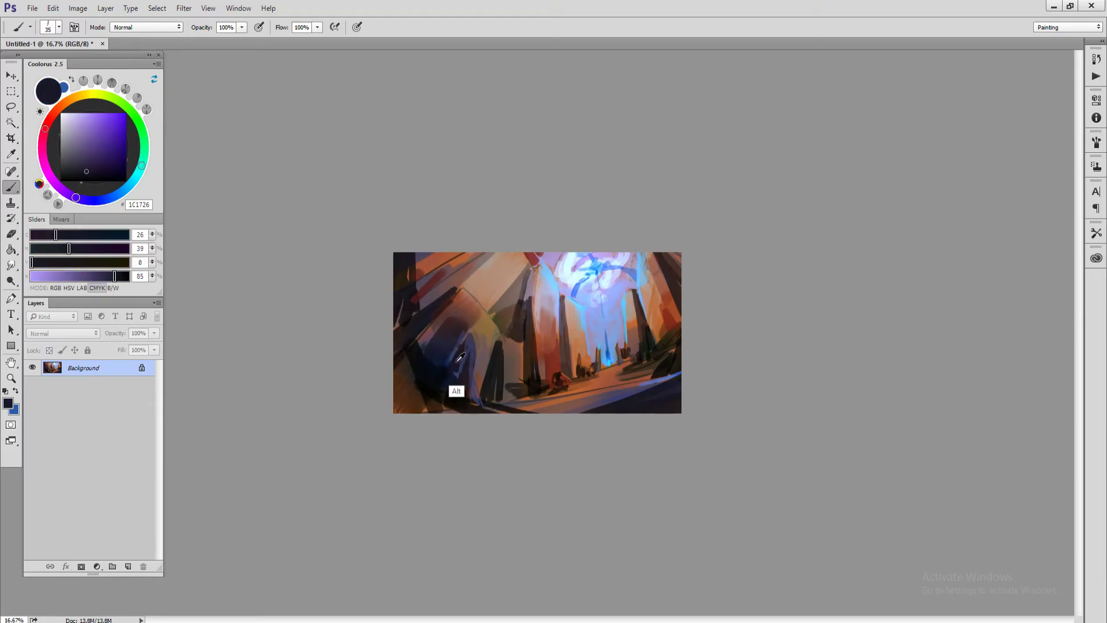
left_click(458, 361, "alt")
left_click_drag(468, 347, 472, 391)
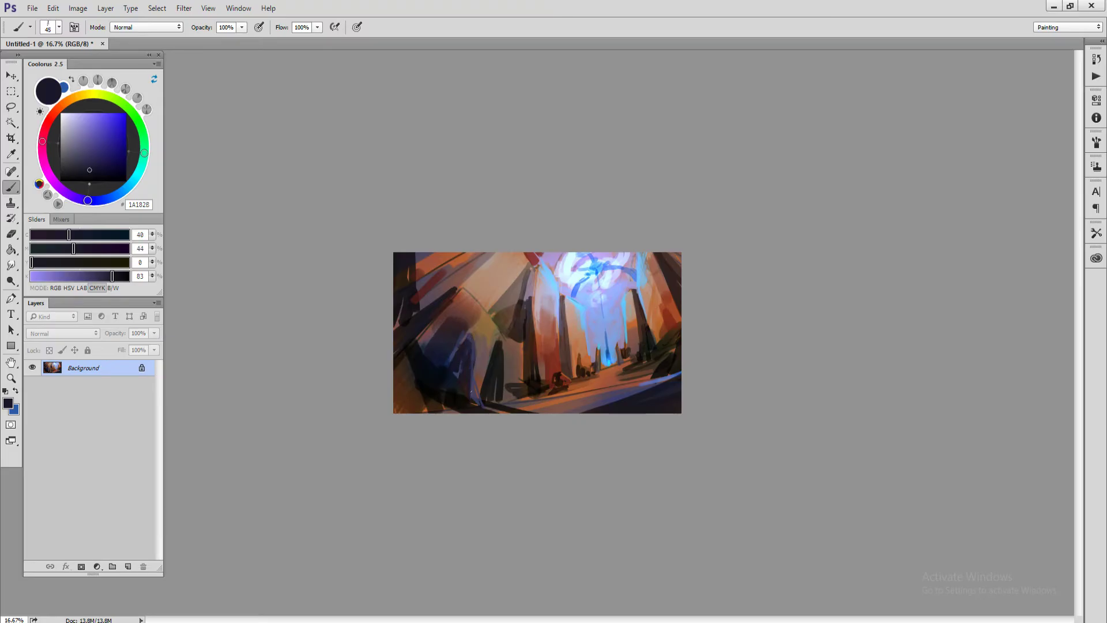
left_click(473, 385, "alt")
key("bracketleft")
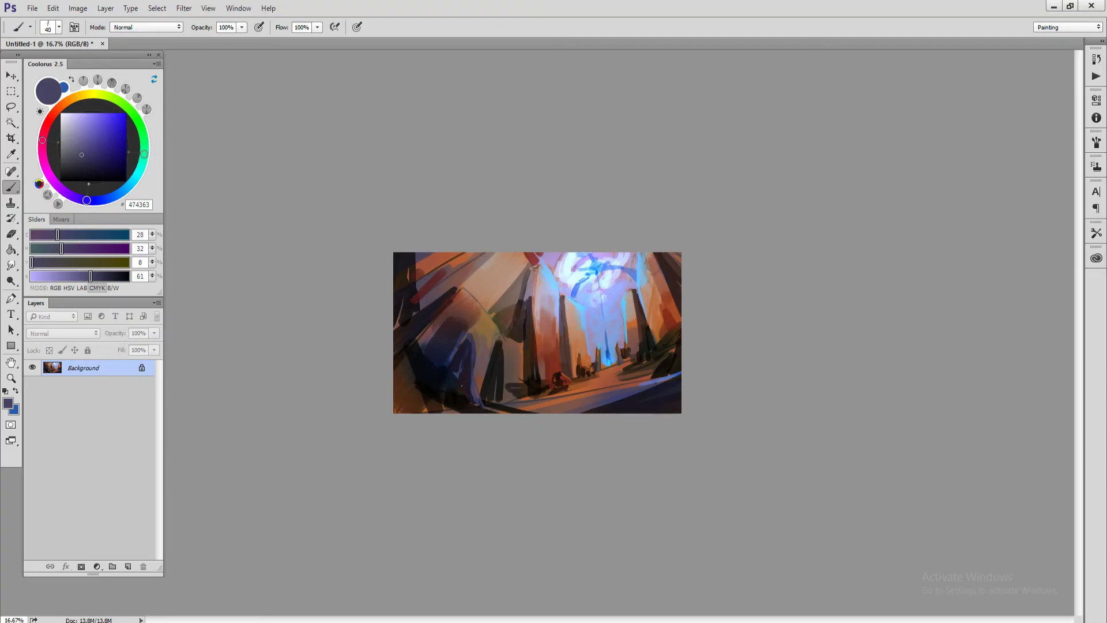
- Refine the left dome's shadow shapes with sampled mauve grey 474363, dark violet 1A1725 and near-black 0D0B06 at 40 px
mouse_move(456, 372)
left_mouse_down()
mouse_move(462, 396)
mouse_move(458, 371)
mouse_move(454, 381)
left_mouse_up()
left_click(452, 378, "alt")
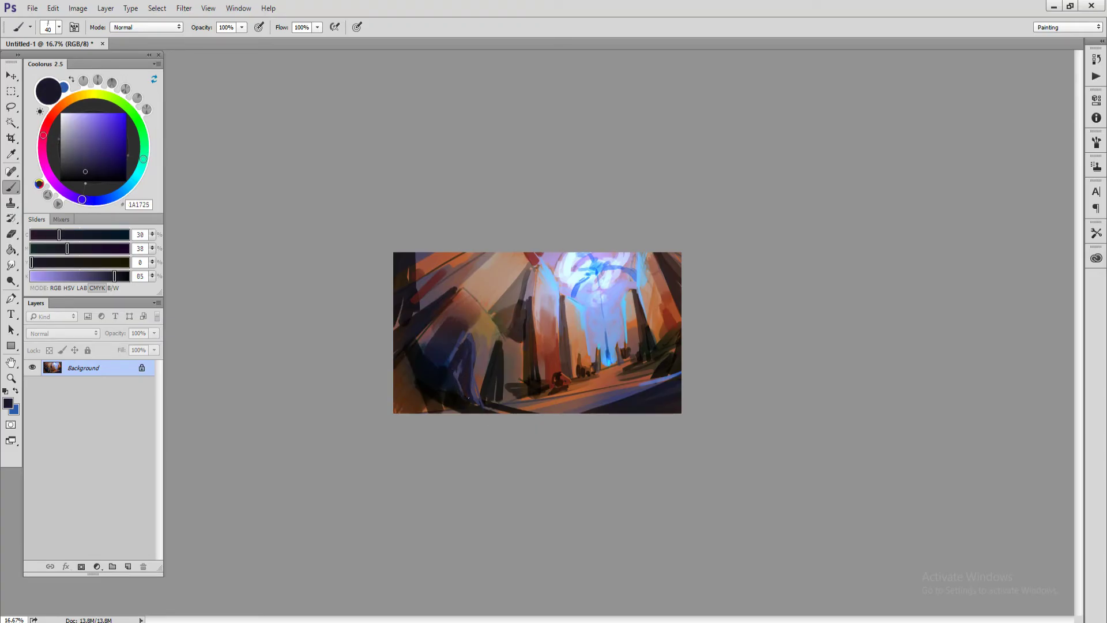
left_click(459, 399, "alt")
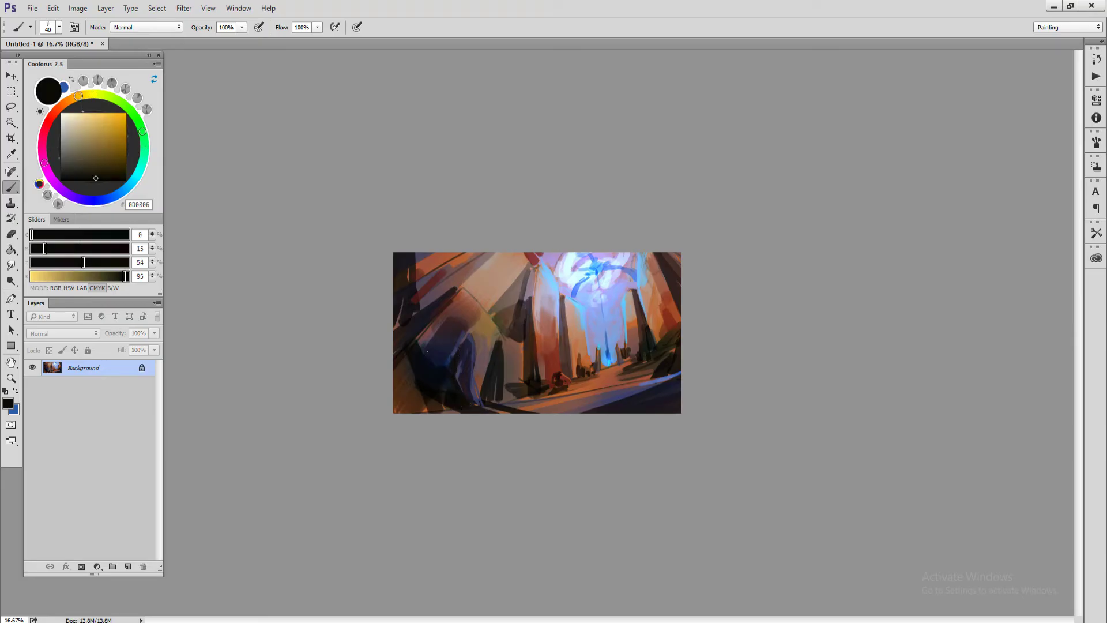
left_click_drag(433, 339, 436, 367)
- Undo the last marks and sketch the right foreground rock with near-black 110E0A and blue 6374B6 edges, using a smaller brush
left_click(667, 390, "alt")
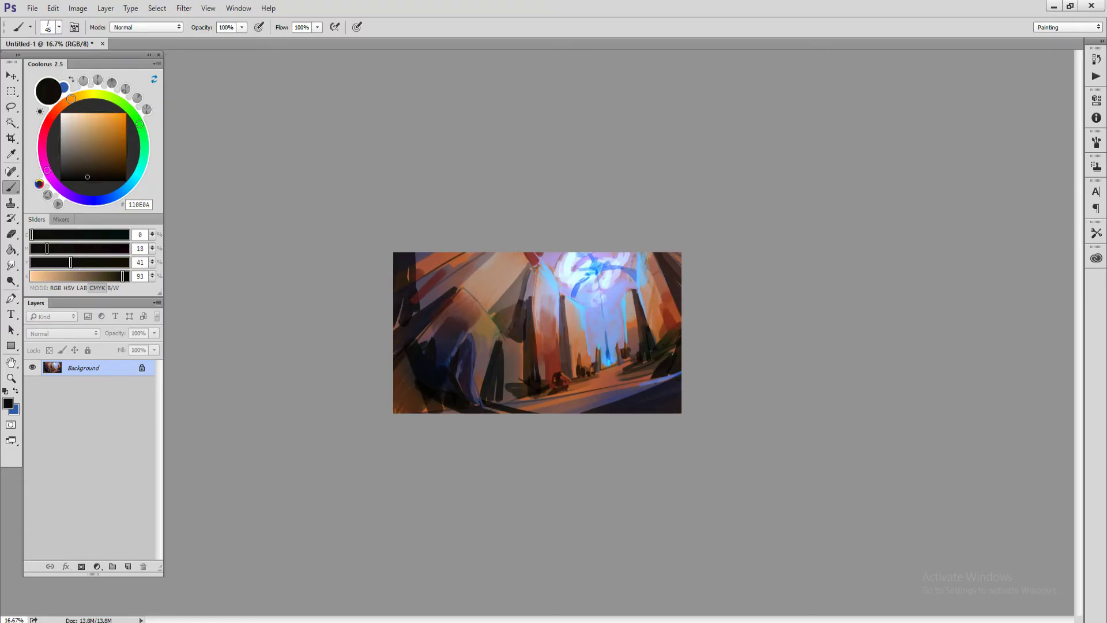
mouse_move(673, 350)
left_mouse_down()
mouse_move(659, 364)
mouse_move(671, 354)
left_mouse_up()
left_click(657, 408, "alt")
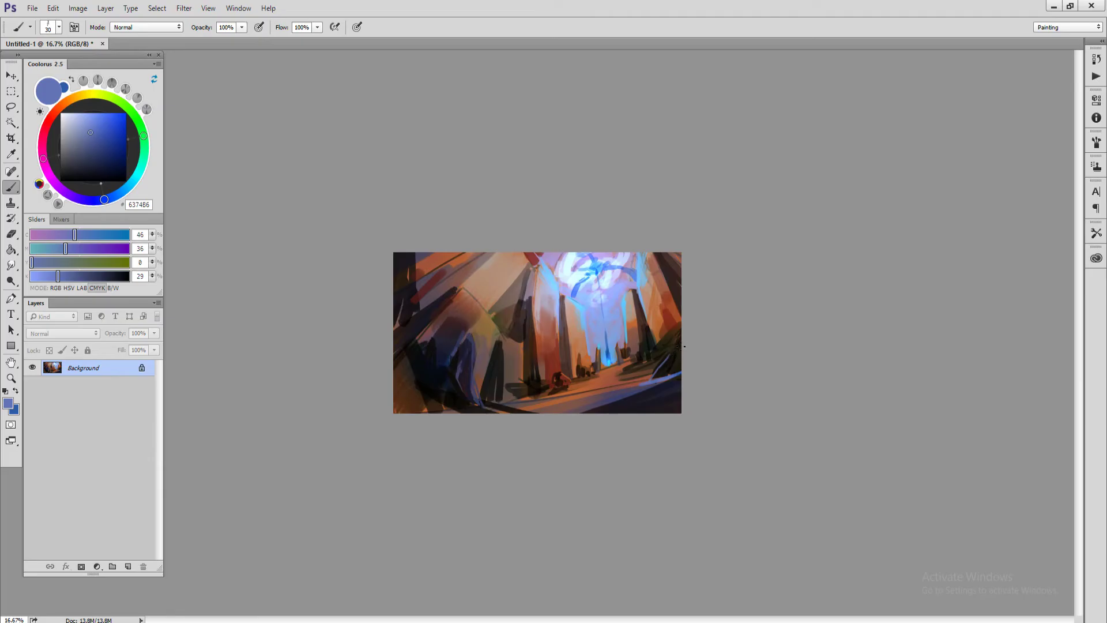
key("ctrl+alt+z")
key("ctrl+alt+z")
left_click_drag(650, 402, 675, 347)
key("bracketleft")
left_click_drag(651, 383, 682, 344)
left_click(682, 343, "alt")
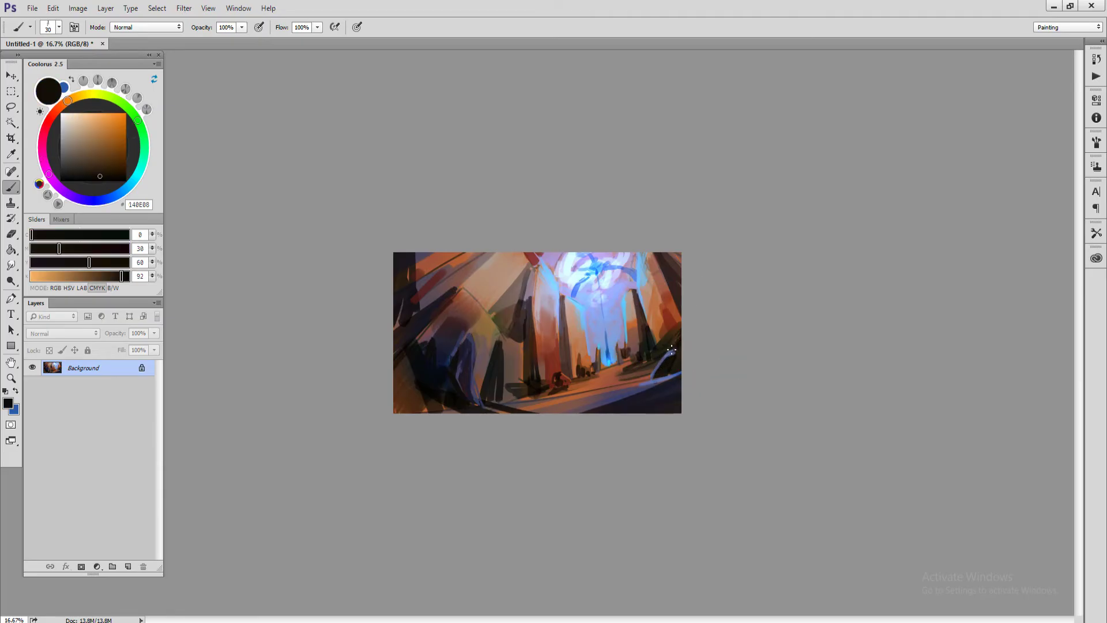
- Darken the right foreground rock and its surroundings with sampled near-blacks 15130C and 110E0A, enlarging the brush
left_click(657, 382, "alt")
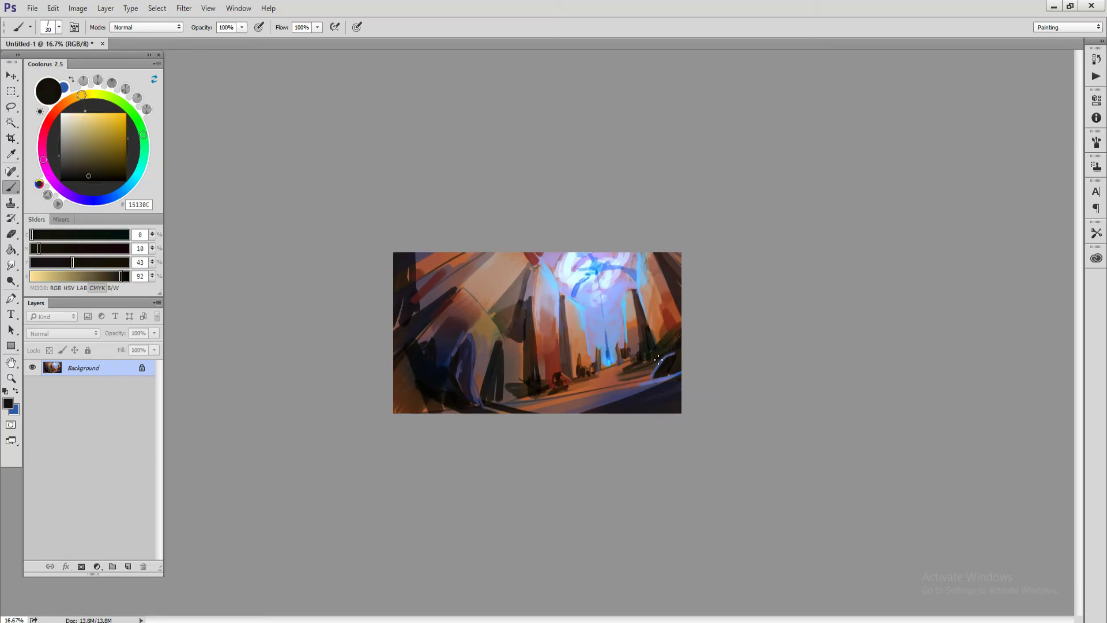
left_click(659, 388, "alt")
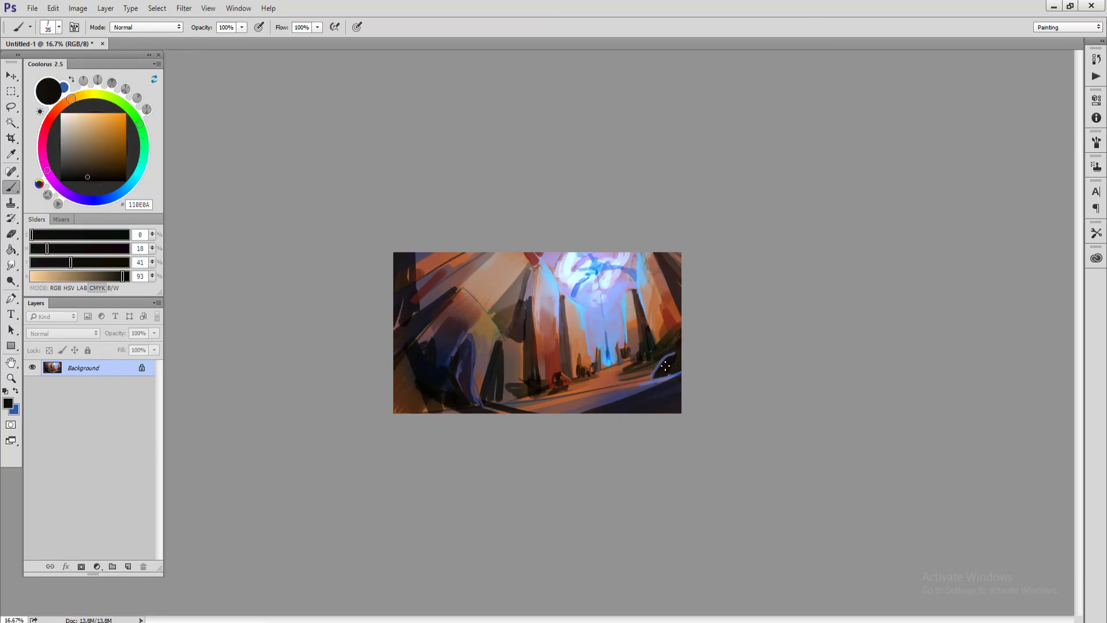
left_click(659, 388, "alt")
key("bracketright")
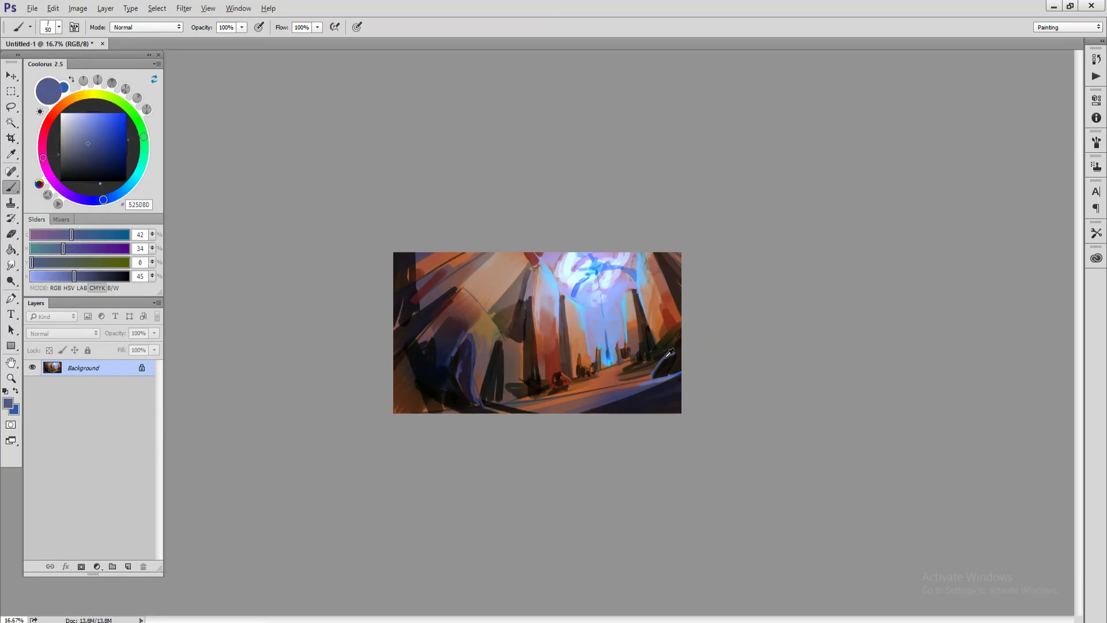
- Refine the right foreground rock's lit edge with sampled blues 556DB5 and 596CAE, reducing the brush from 50 px
left_click(674, 355, "alt")
left_click(672, 355, "alt")
left_click(665, 375, "alt")
left_click(667, 375, "alt")
key("bracketleft")
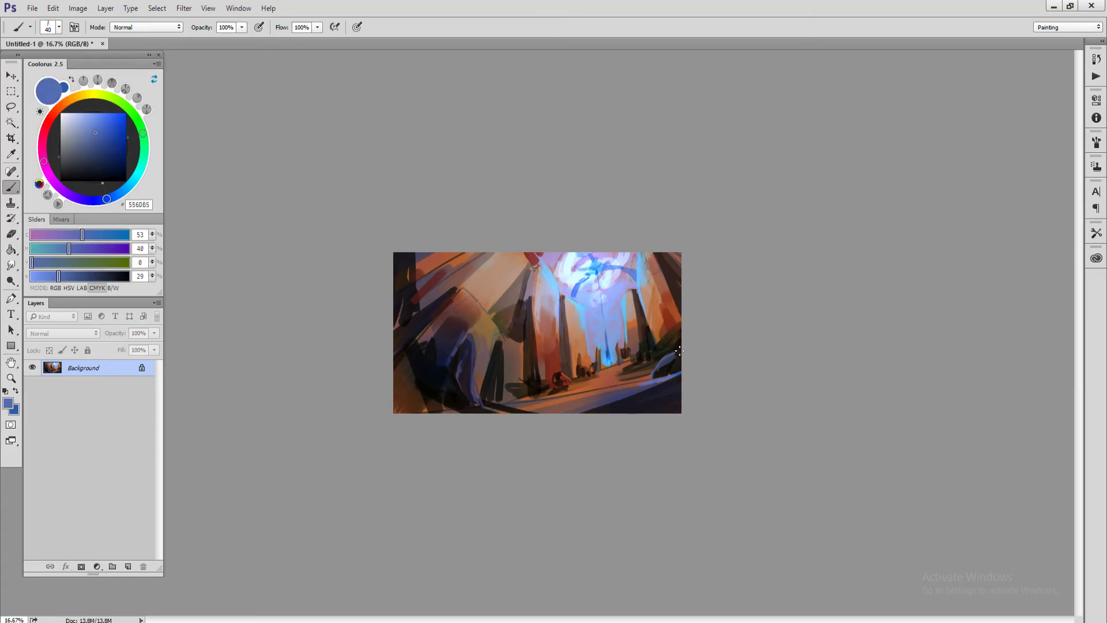
key("bracketleft")
key("bracketleft")
left_click(653, 381, "alt")
key("alt")
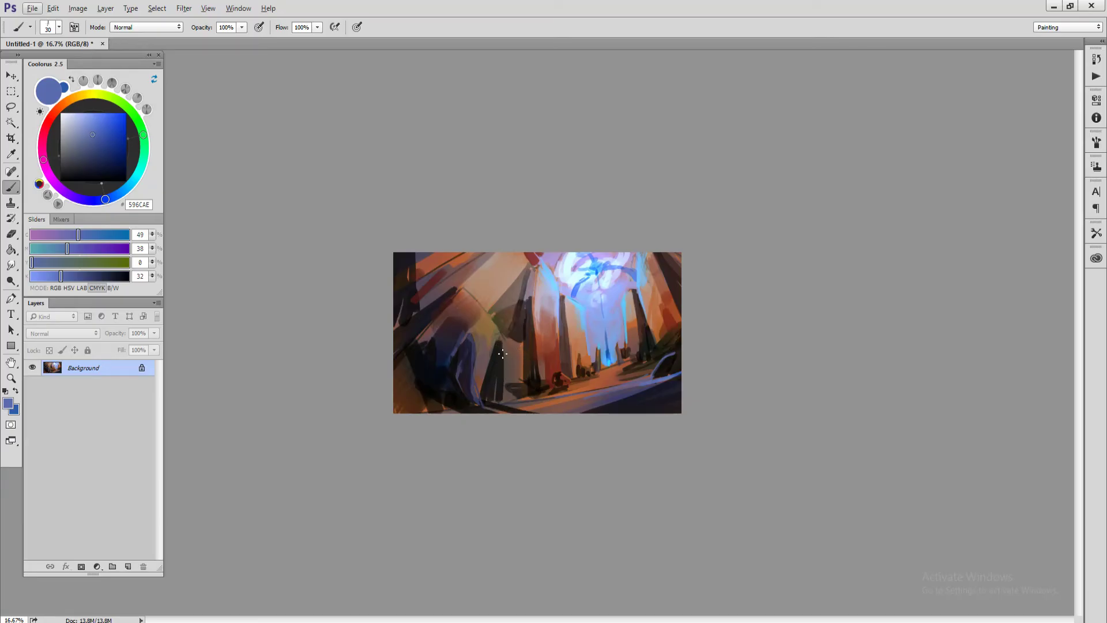
- Paint blue 596CAE rim light down the dark pillar beside the dome and along the ground ridges, varying the brush size
mouse_move(500, 343)
left_mouse_down()
mouse_move(502, 406)
mouse_move(502, 394)
left_mouse_up()
key("bracketleft")
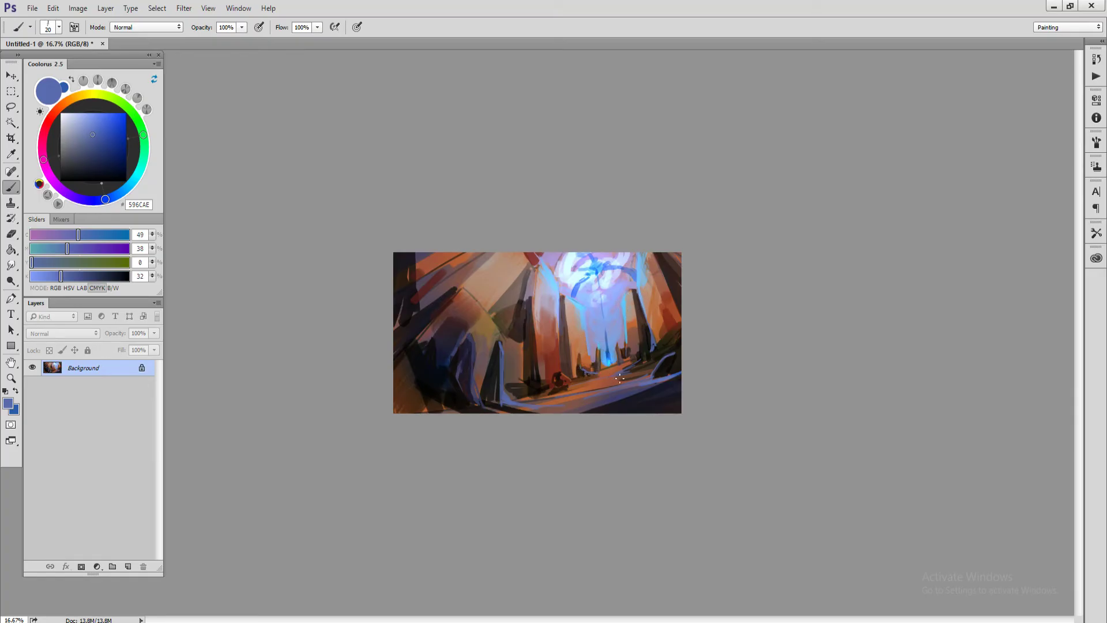
key("bracketright")
key("bracketright")
key("bracketright")
key("bracketright")
key("ctrl")
key("bracketleft")
key("bracketleft")
key("bracketleft")
key("bracketleft")
- Rework the rock face above the left dome with sampled browns 7F5449 and 7C554A and orange B55F34, using a 50 to 60 px brush
left_click(456, 279, "alt")
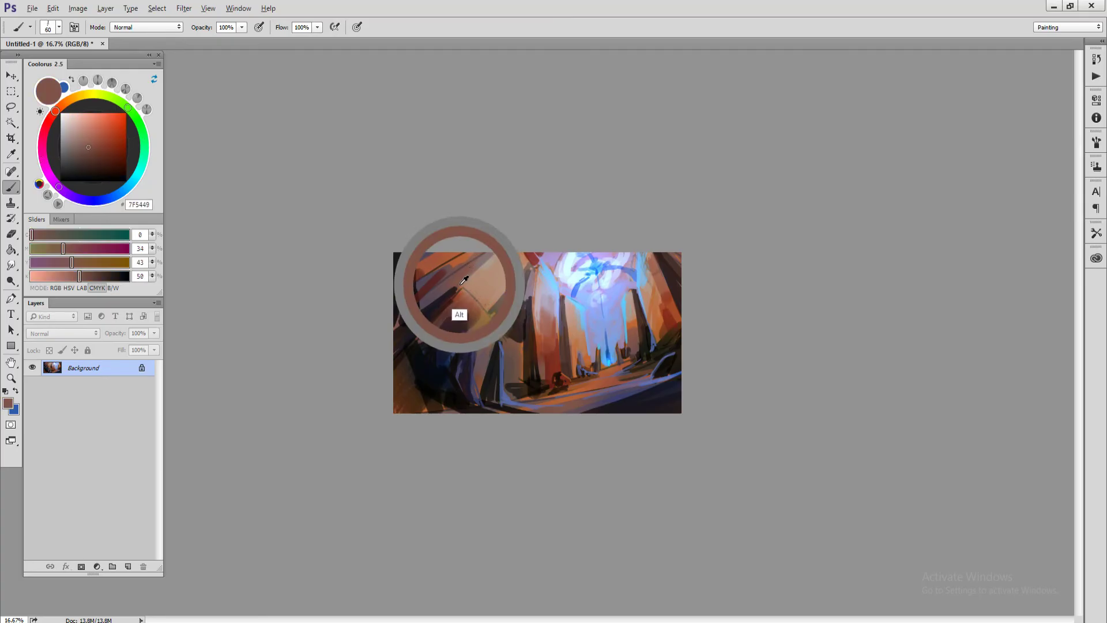
left_click(463, 255, "alt")
key("bracketleft")
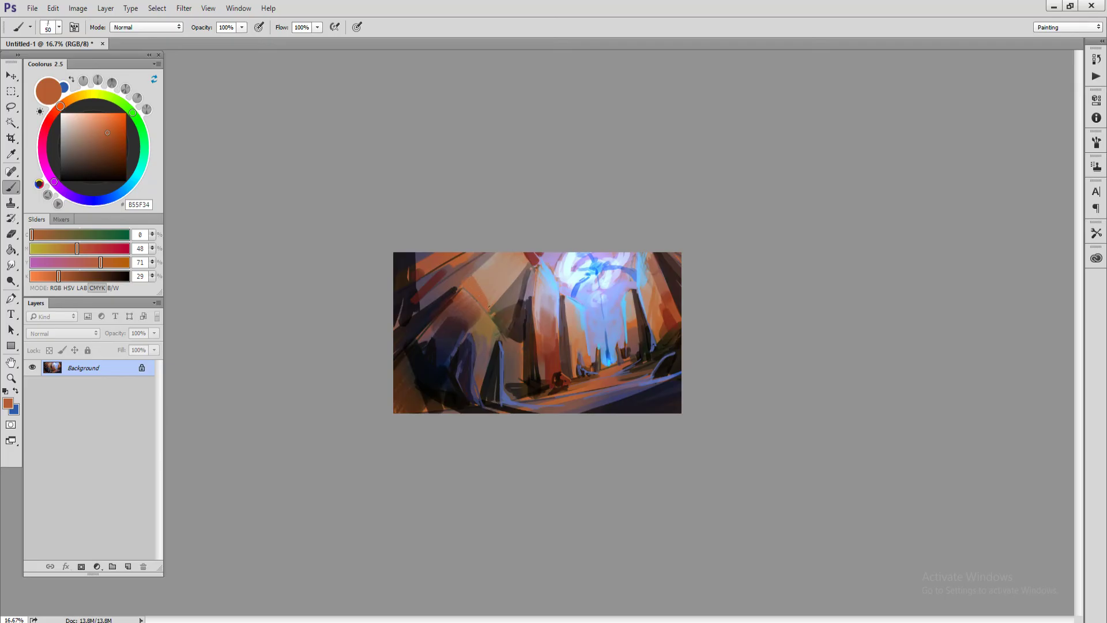
left_click(460, 274, "alt")
left_click(460, 275, "alt")
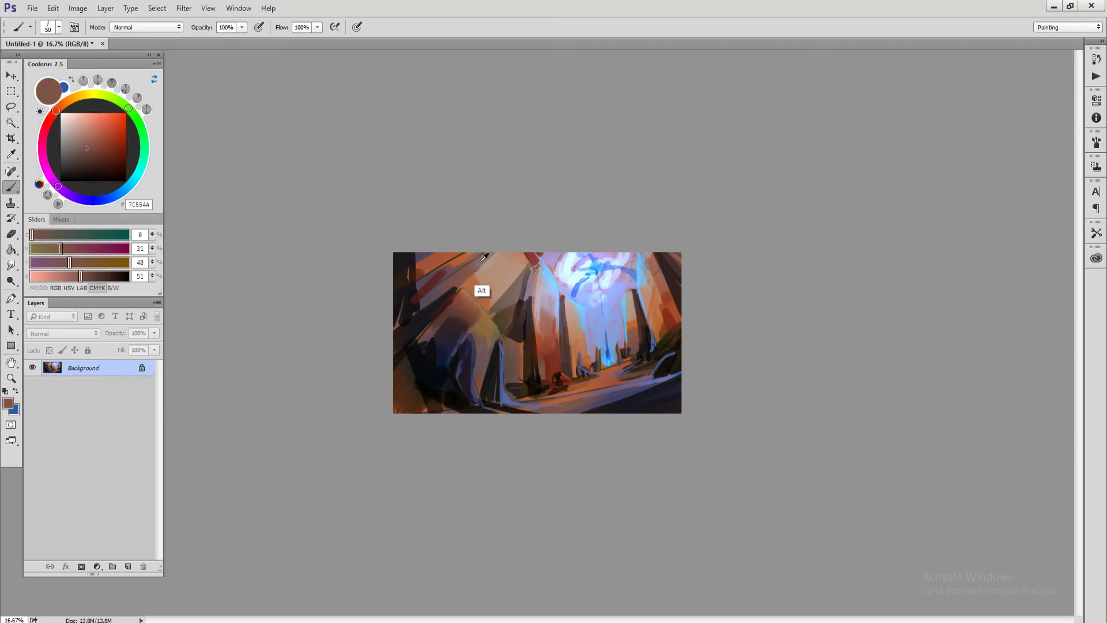
- Shade the left dome and diagonal rock bands with mauve grey 857070, brown 71514E and near-black 171824 at 50 px
left_click(468, 267, "alt")
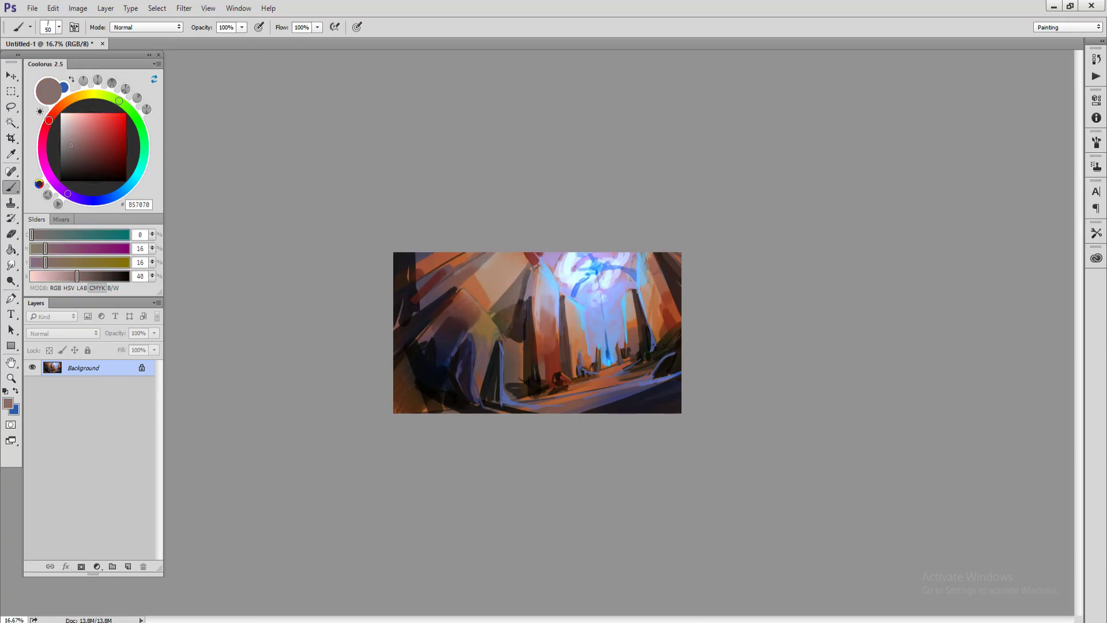
left_click(453, 311, "alt")
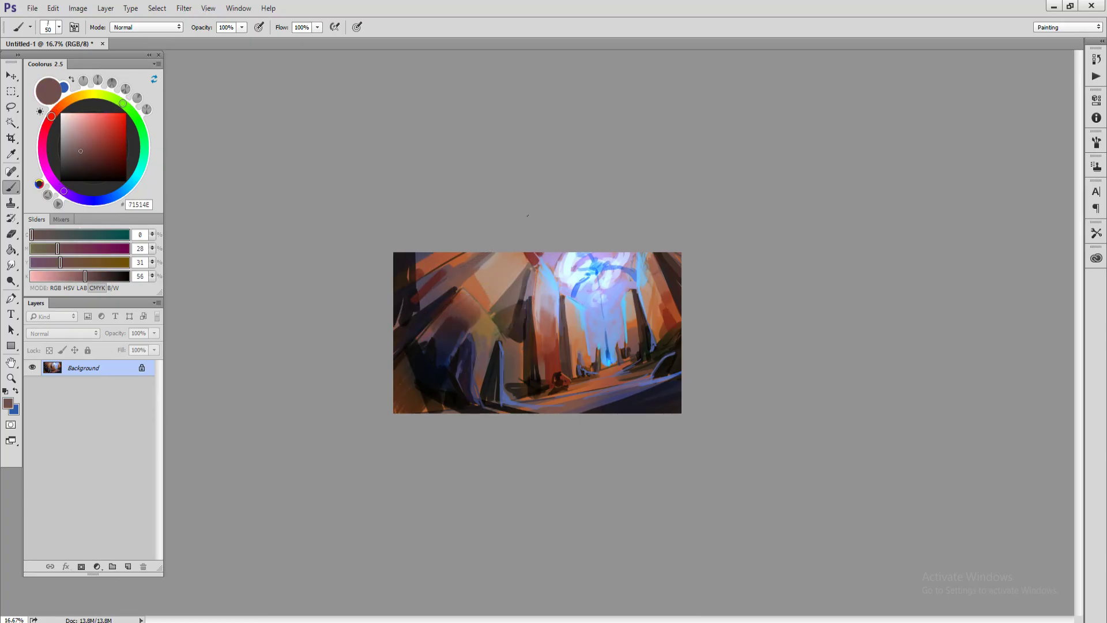
left_click(438, 322, "alt")
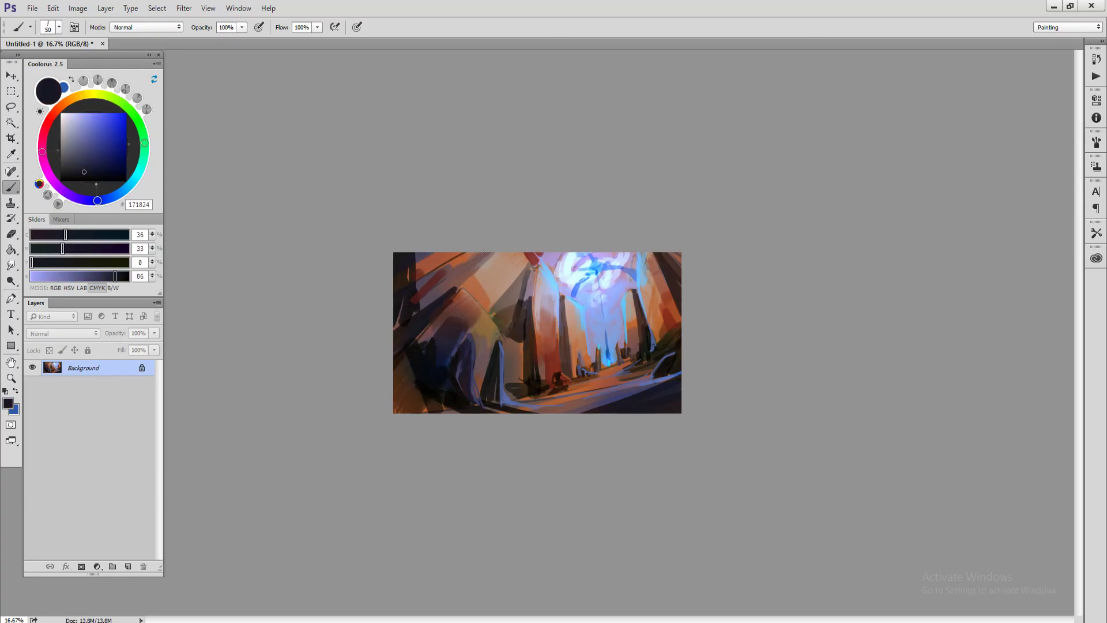
left_click_drag(483, 251, 425, 307)
- Add muted blue 5A679D highlights around the left dome's opening and down its slope with a brush of about 45 px
left_click(505, 399, "alt")
key("[")
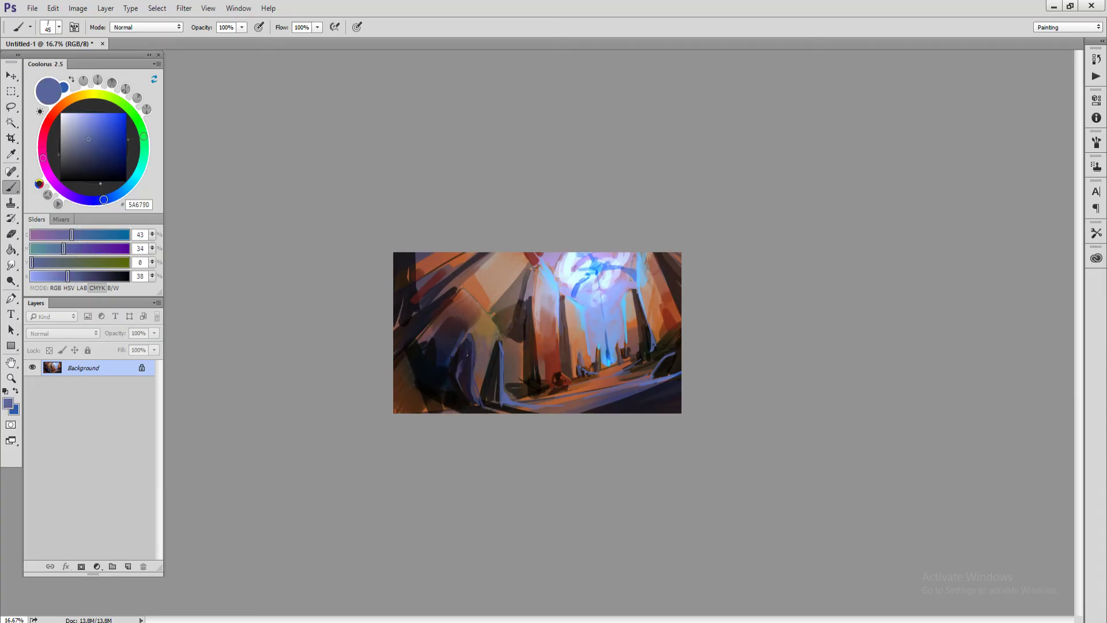
mouse_move(470, 334)
left_mouse_down()
mouse_move(509, 287)
mouse_move(462, 336)
left_mouse_up()
key("bracketleft")
- Brush sampled light blue 92B0FF into the glowing sky column between the towers, adjusting the brush between about 90 and 125 px
left_click(614, 291, "alt")
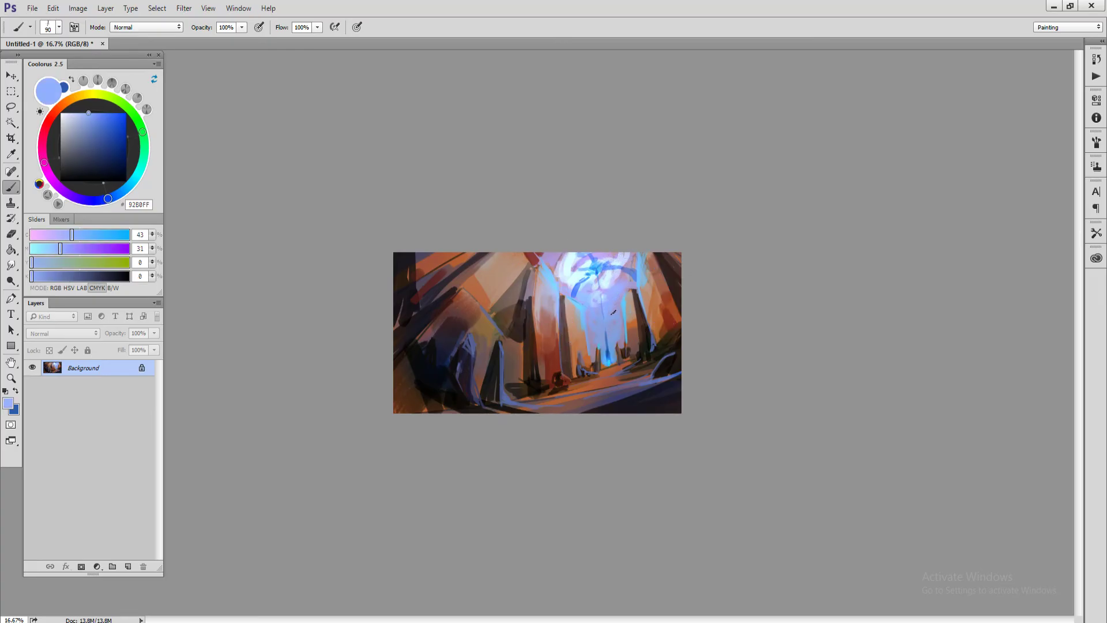
key("bracketright")
key("bracketright")
key("bracketright")
key("bracketright")
key("bracketright")
key("bracketright")
key("bracketright")
key("bracketright")
key("bracketright")
key("bracketright")
key("bracketright")
key("bracketleft")
key("bracketleft")
key("bracketleft")
- Soften the lower sky column with sampled blues 7B9DDB and 91AFFF, using a 150 to 175 px brush
left_click(612, 357, "alt")
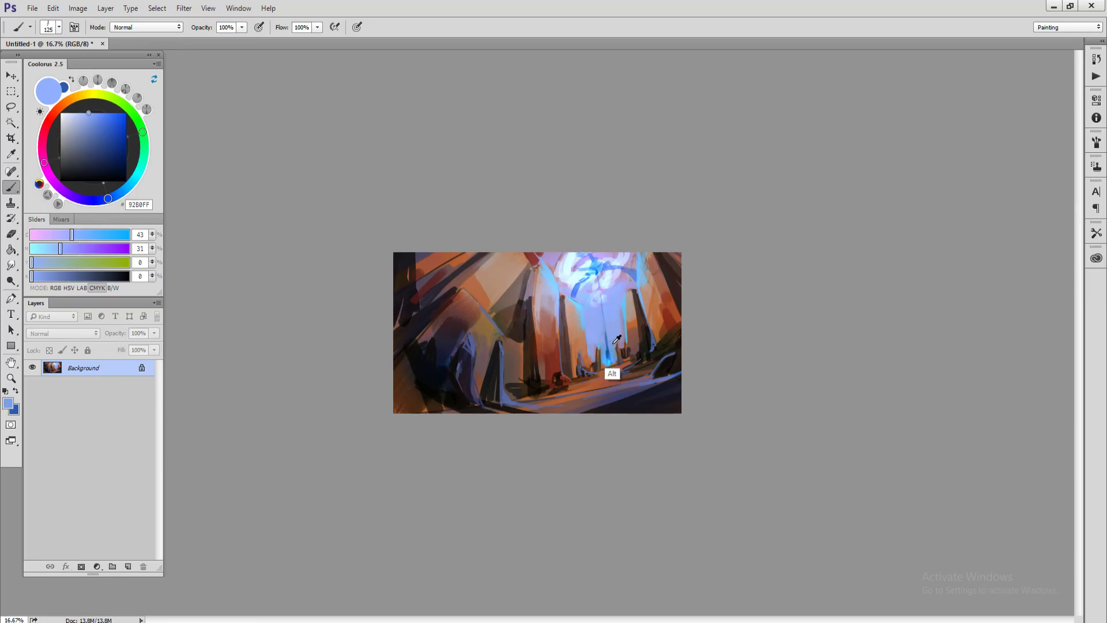
key("bracketright")
key("bracketright")
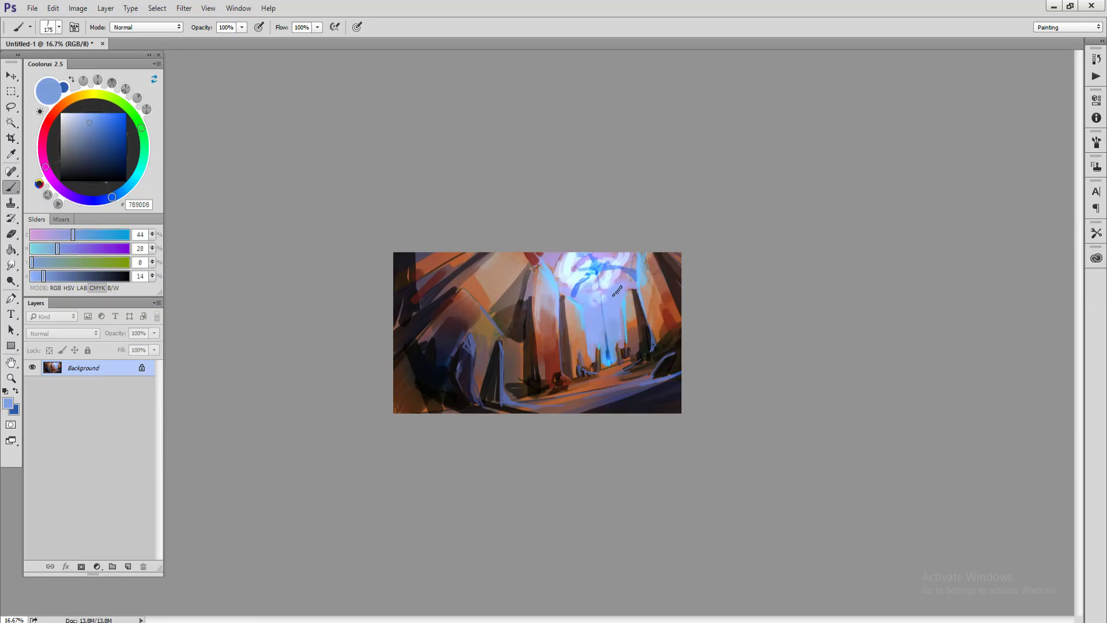
left_click(613, 336, "alt")
key("bracketleft")
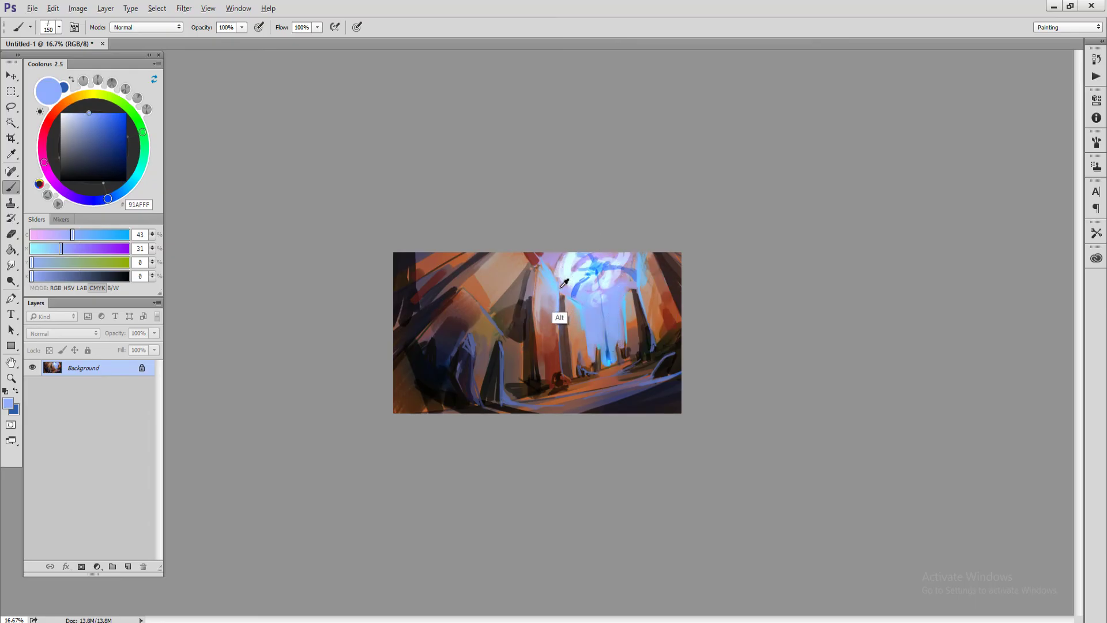
- Clean up the sky's edge beside the central tower with sampled lilac AC99D2, reducing the brush from 80 to 50 px
left_click(562, 309, "alt")
key("bracketleft")
key("bracketleft")
key("bracketleft")
left_click(550, 288, "alt")
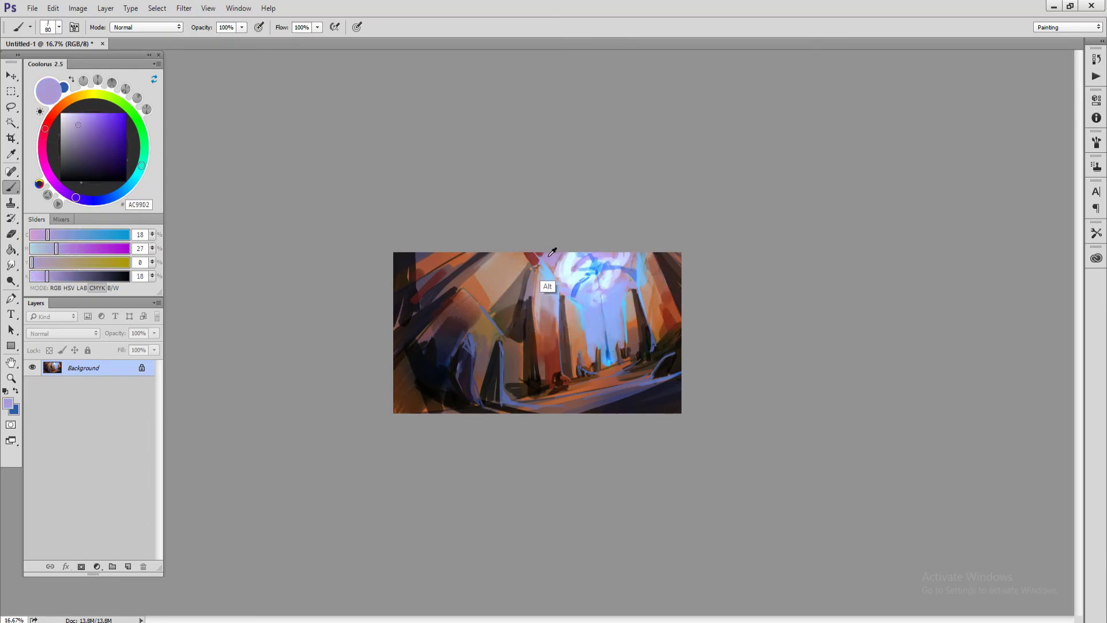
key("bracketleft")
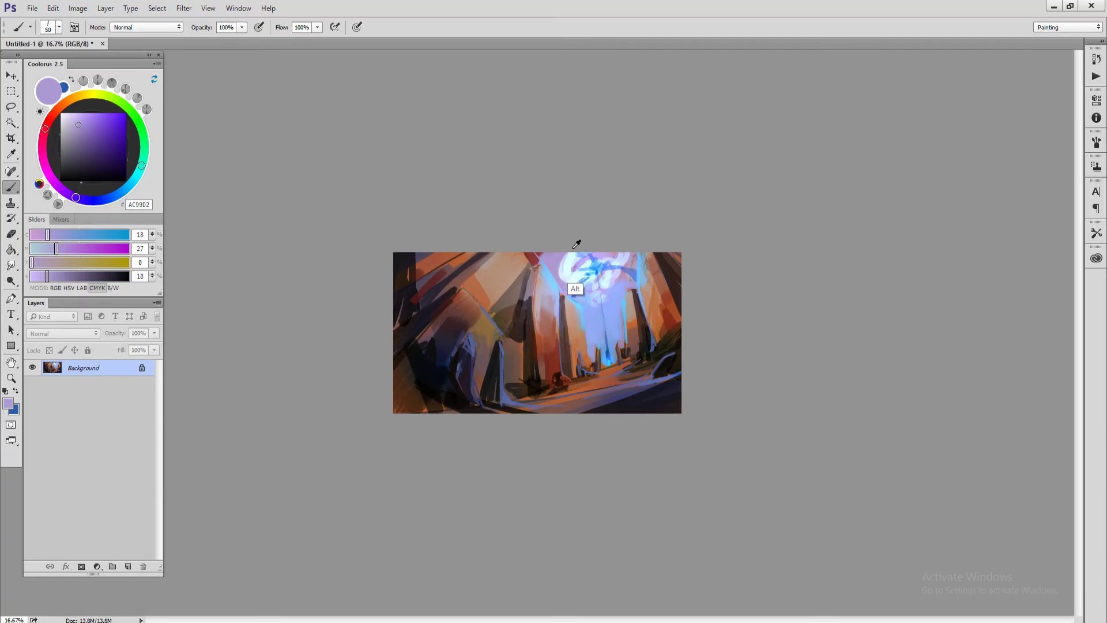
- Blend pale blues CFD3FE and CED3FE with lilacs AE99D9 and CBCBF6 into the sky beside the central tower at 50 px
left_click(563, 292, "alt")
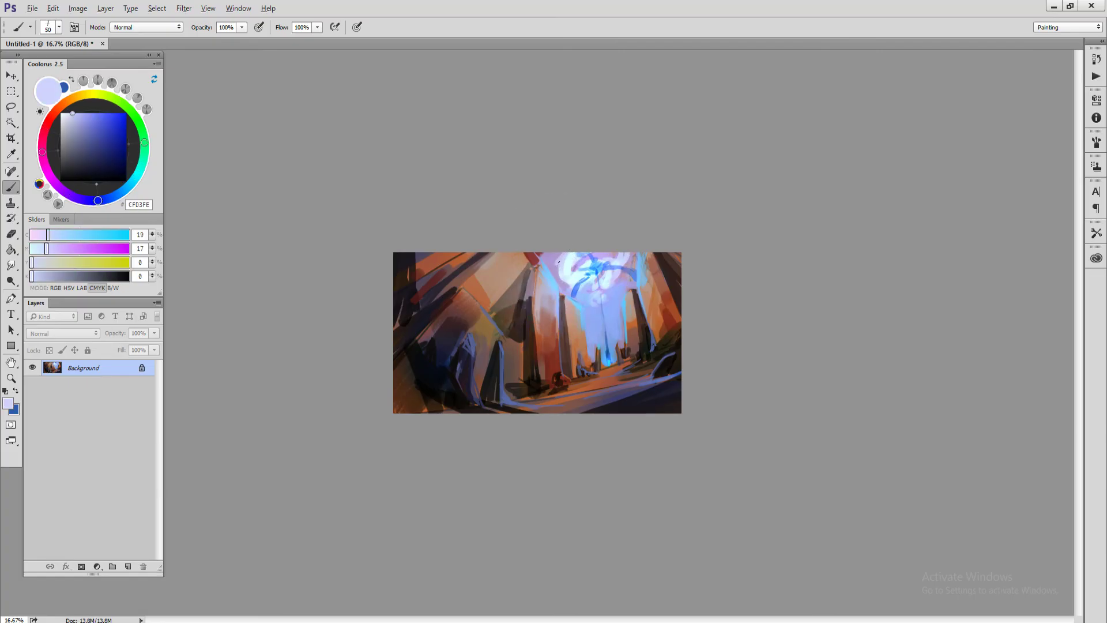
left_click(548, 291, "alt")
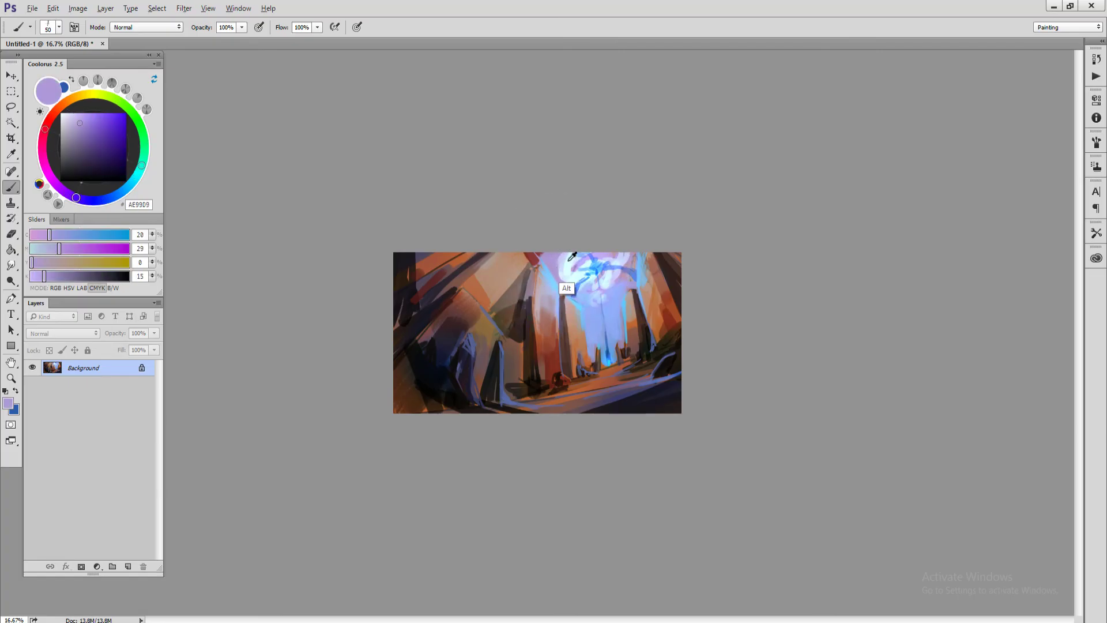
left_click(563, 265, "alt")
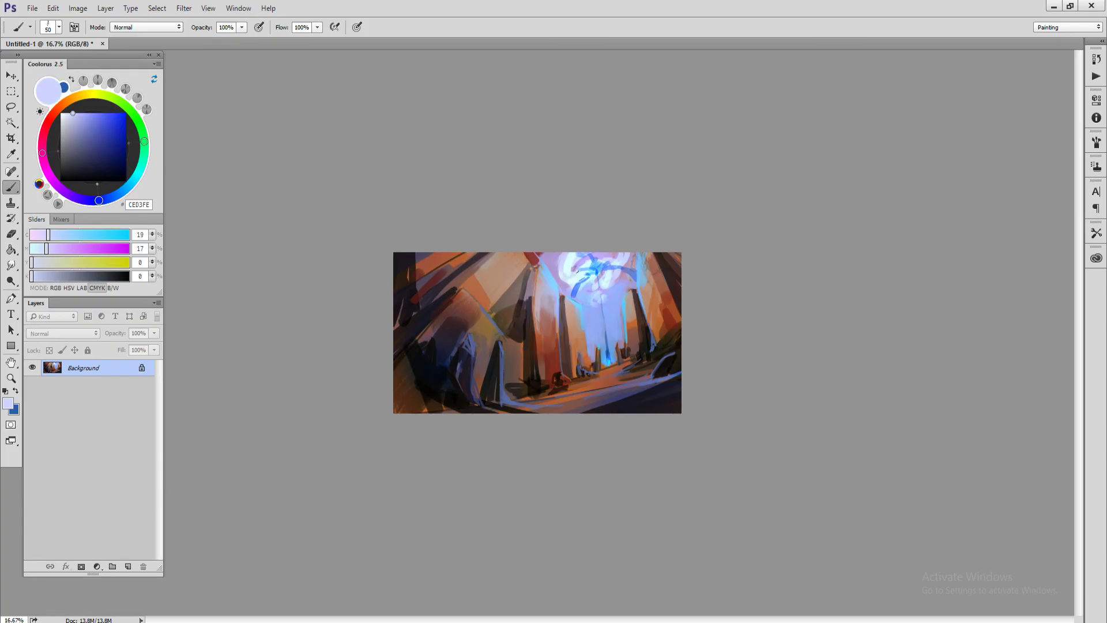
left_click(569, 264, "alt")
left_click(564, 261, "alt")
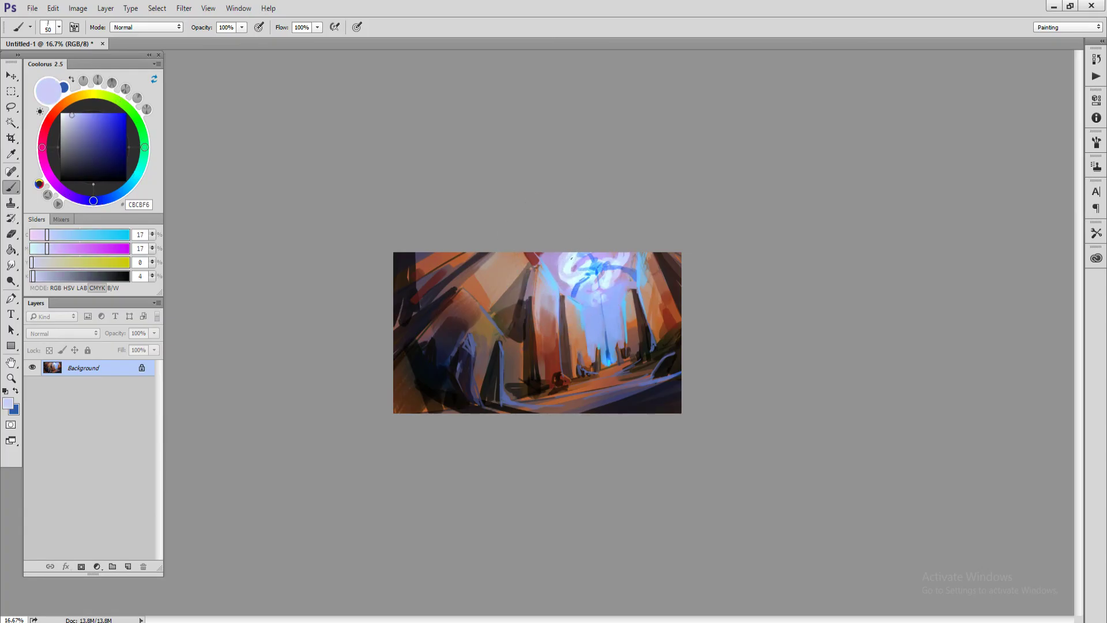
left_click(567, 265, "alt")
- Accent the sky swirl and column with sampled sky blues 5EC4FF and 75D0FF and deep blue 1858B5, using a 40 to 50 px brush
left_click(591, 265, "alt")
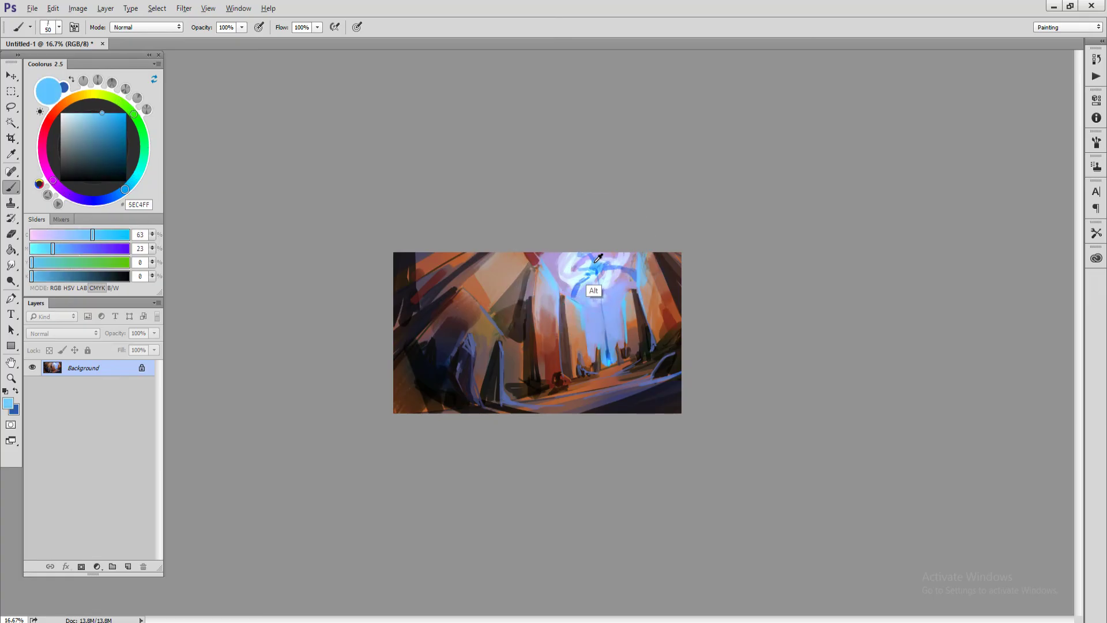
left_click(590, 265, "alt")
key("[")
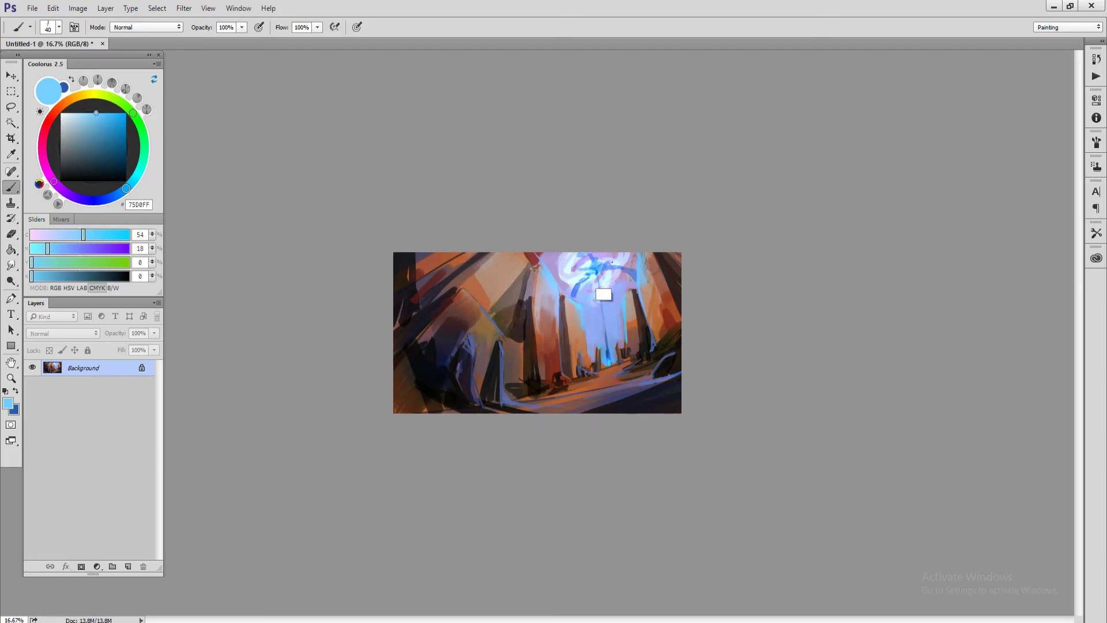
left_click(579, 280, "alt")
left_click(592, 323, "alt")
left_click(606, 350, "alt")
left_click(607, 352, "alt")
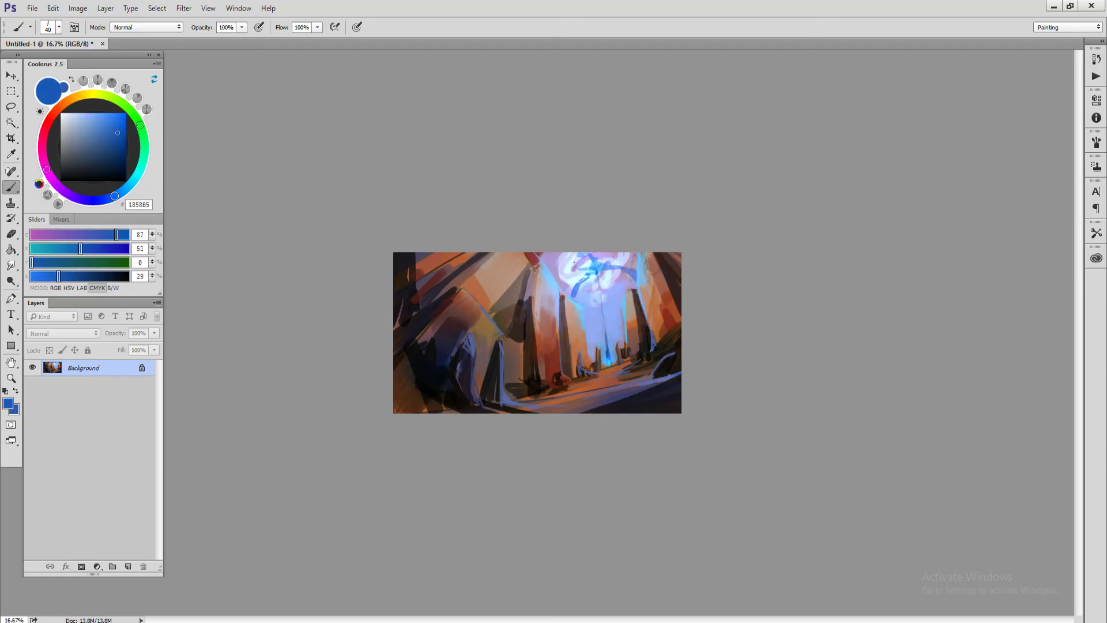
- Brighten the sky swirl with sampled cyan 60D0FF and periwinkle 99B0FF, enlarging the brush to about 80 px
key("bracketright")
left_click(593, 268, "alt")
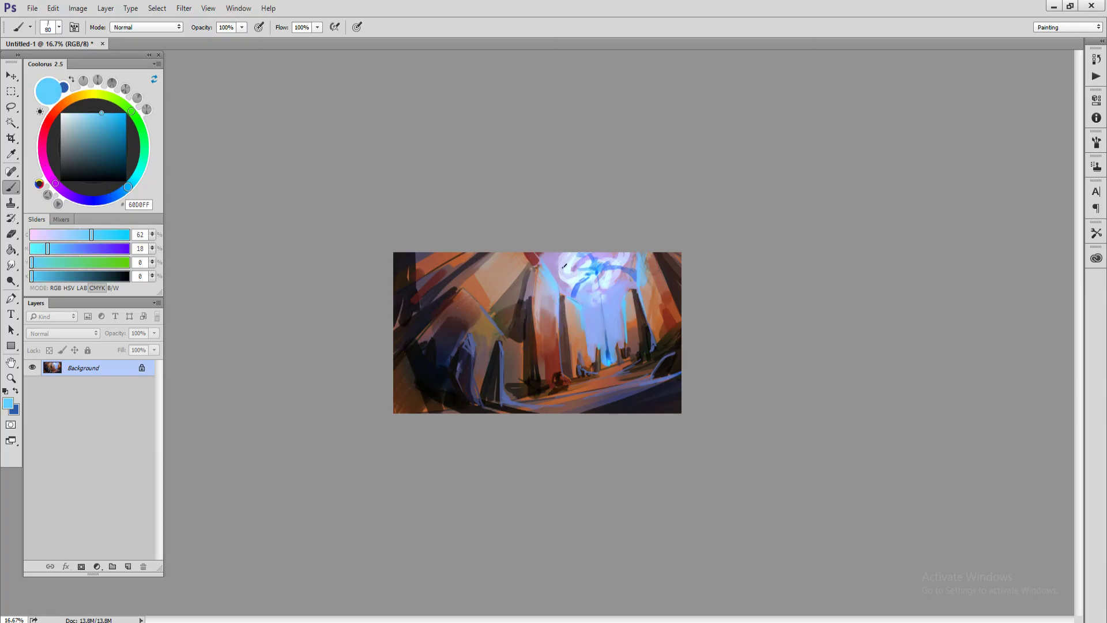
key("bracketright")
key("bracketright")
key("bracketright")
key("bracketleft")
key("alt")
left_click(622, 279, "alt")
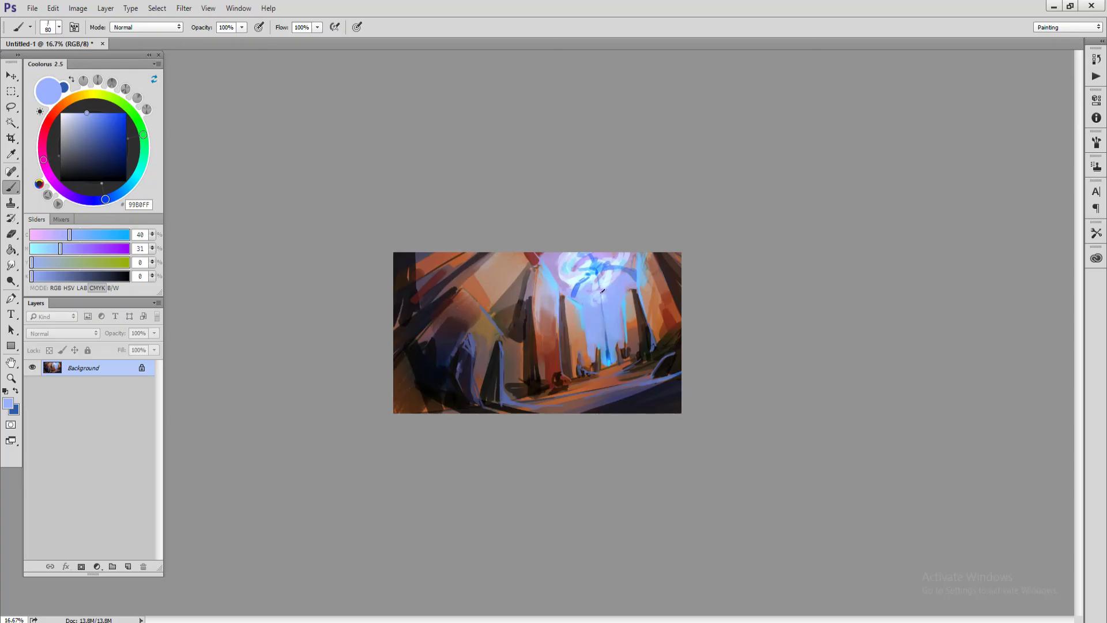
- Extend the glowing swirl down the sky column with pale cyan D7FDFF, using a brush of 50 px or smaller
left_click(607, 281, "alt")
key("bracketleft")
key("bracketleft")
key("bracketleft")
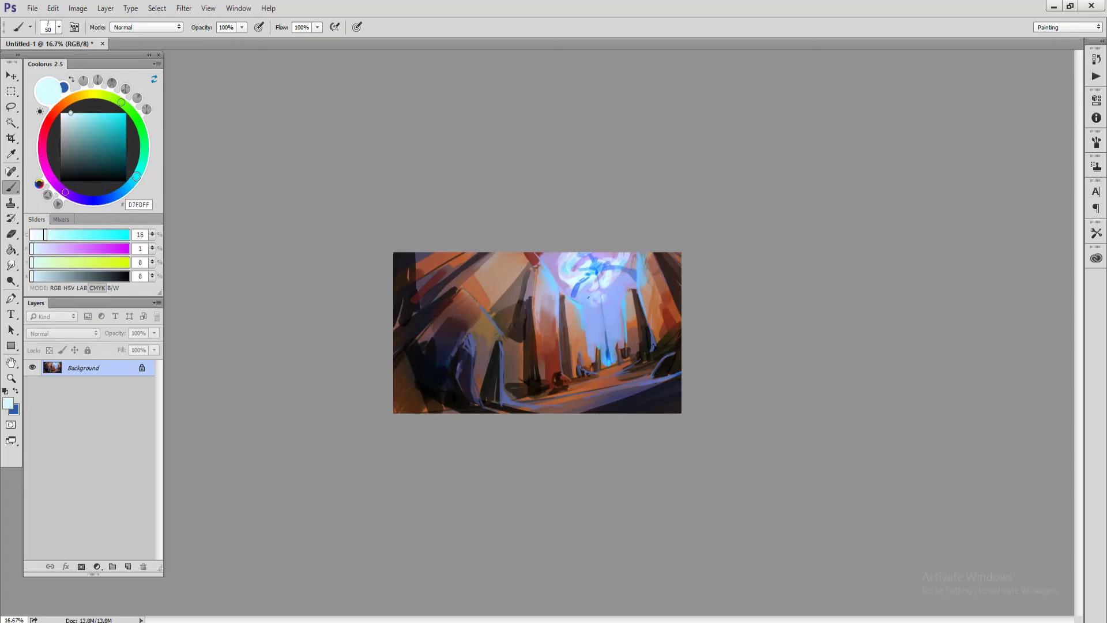
key("bracketleft")
left_click_drag(607, 294, 602, 317)
- Sample bright cyans 32D5FF and 31D0FF from the sky column's base and reduce the brush for fine sky accents
left_click(613, 357, "alt")
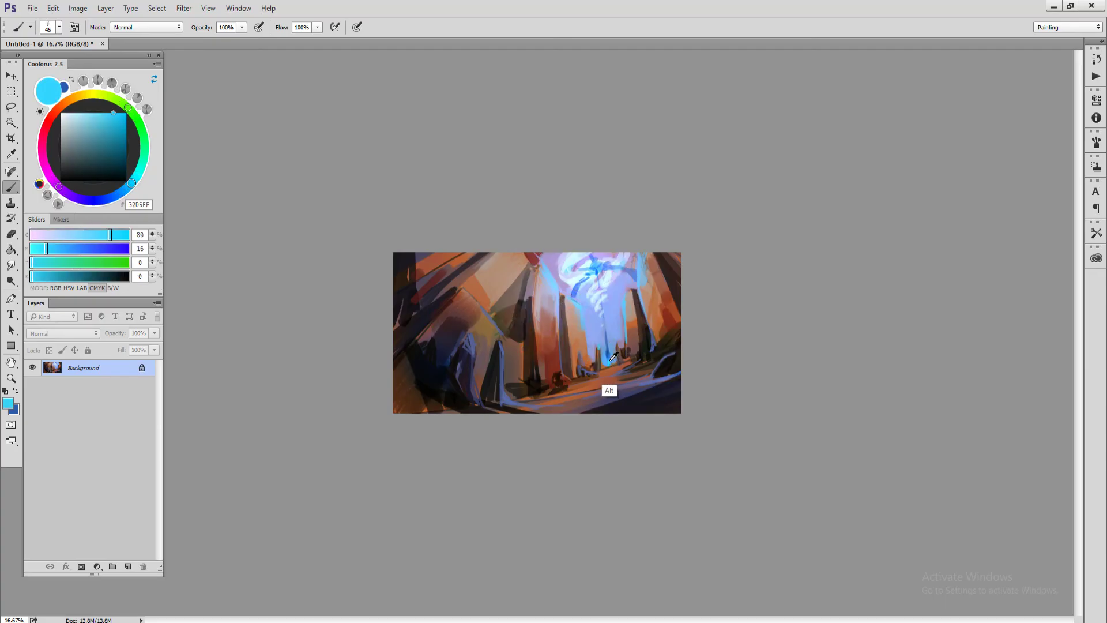
left_click(610, 361, "alt")
key("bracketleft")
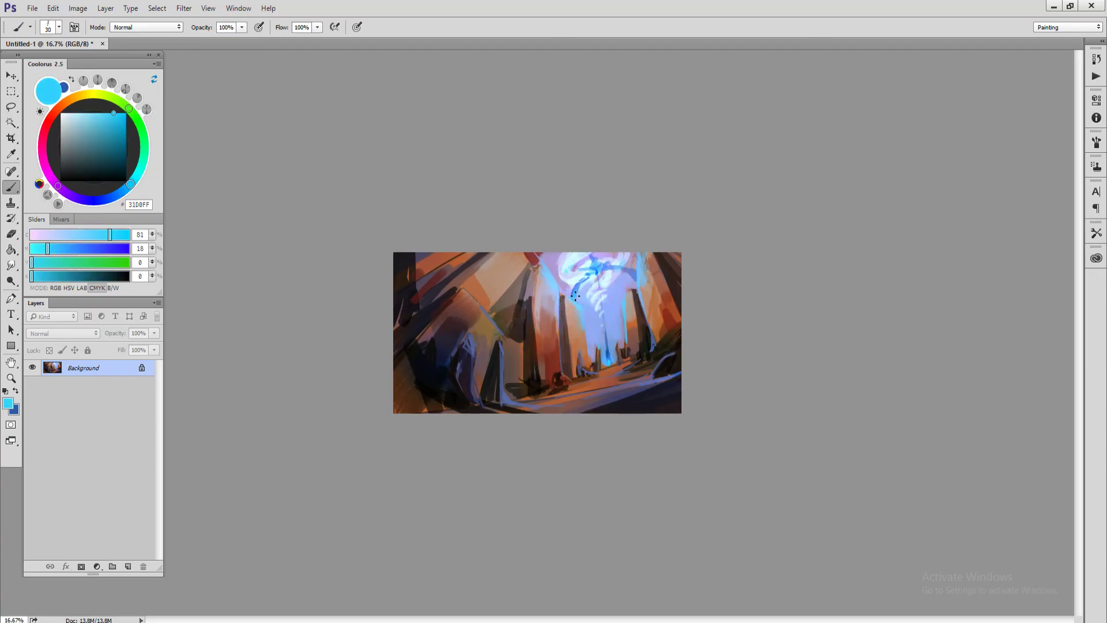